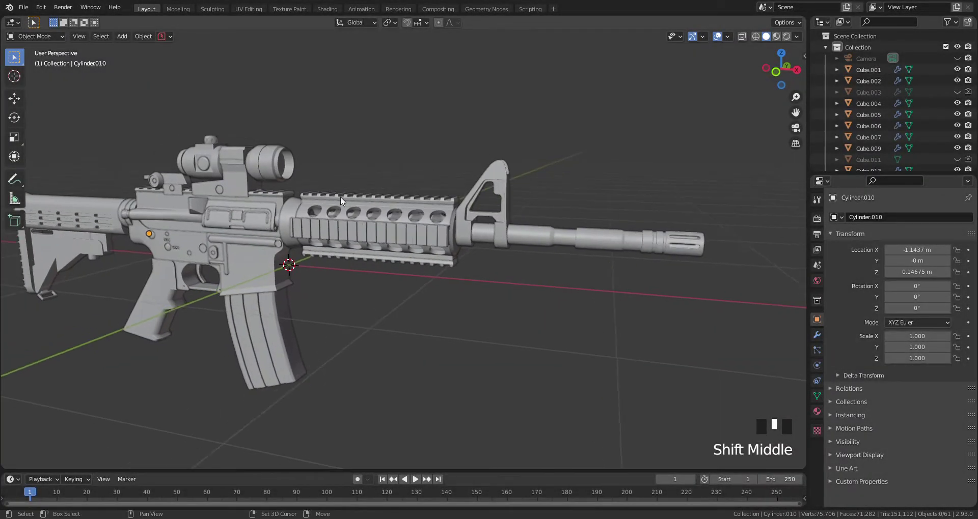
# Switch to the Shading workspace and select the rifle's lower receiver.
pyautogui.click(327, 9)
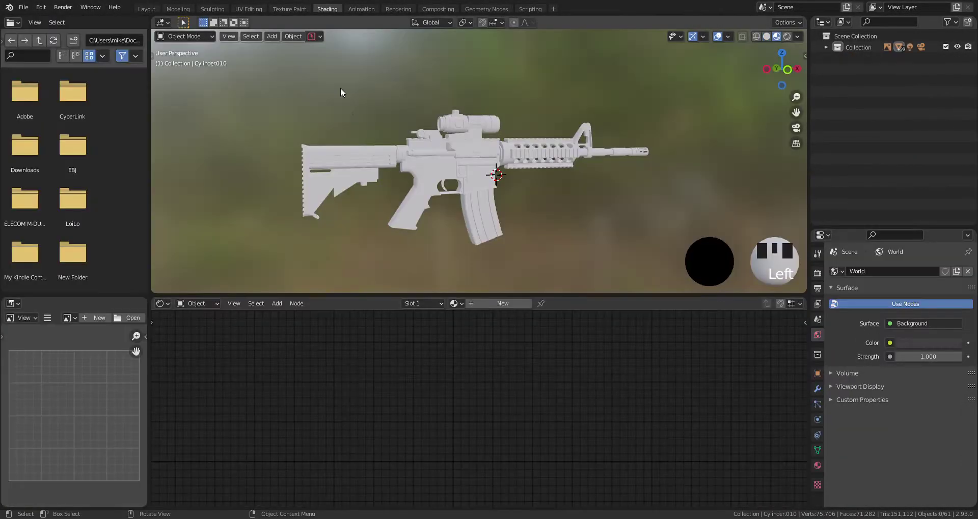
pyautogui.moveTo(358, 127); pyautogui.dragTo(488, 197, button='middle')
pyautogui.scroll(5, 487, 197)
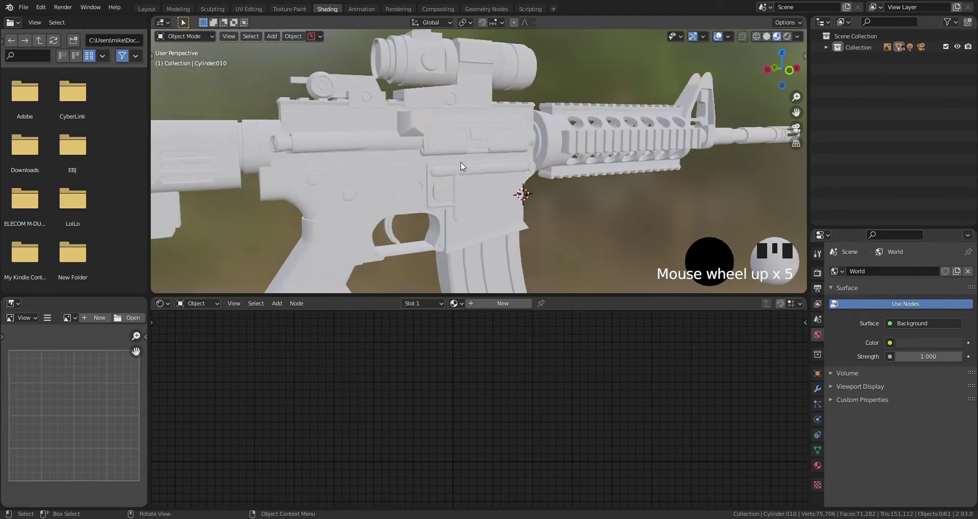
pyautogui.click(487, 196)
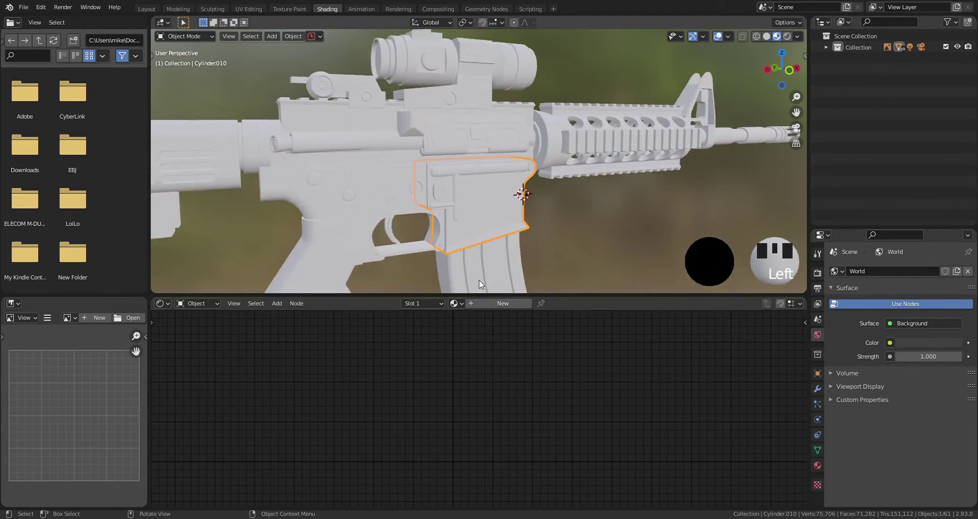
# Create a new receiver material named Frame with a dark grey base colour.
pyautogui.click(472, 304)
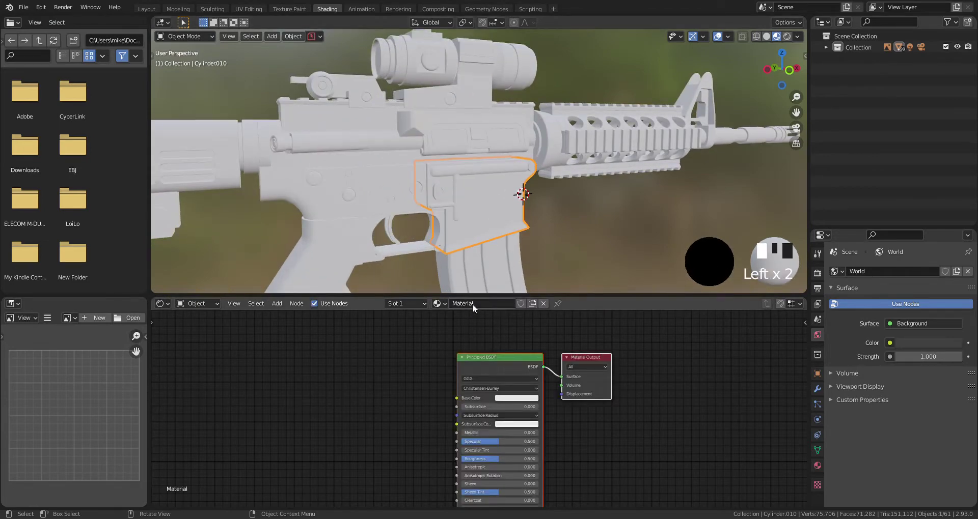
pyautogui.click(472, 304)
pyautogui.write('Frame')
pyautogui.press('Return')
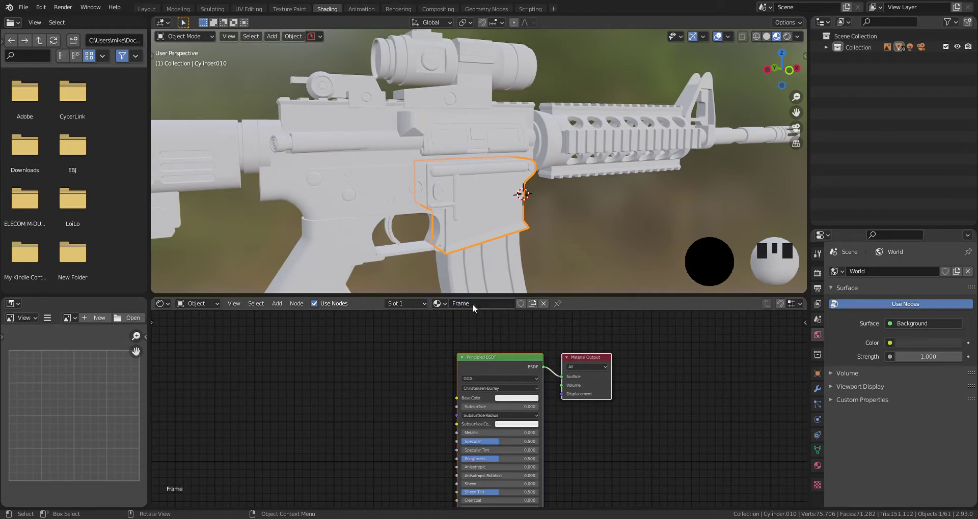
pyautogui.click(521, 398)
pyautogui.moveTo(562, 289); pyautogui.dragTo(562, 326)
pyautogui.click(566, 214)
# Select every rifle part and link the Frame material to all of them with Ctrl+L.
pyautogui.moveTo(566, 214)
pyautogui.mouseDown(button='middle')
pyautogui.moveTo(601, 216)
pyautogui.moveTo(493, 195)
pyautogui.moveTo(317, 185)
pyautogui.moveTo(496, 191)
pyautogui.moveTo(554, 209)
pyautogui.mouseUp(button='middle')
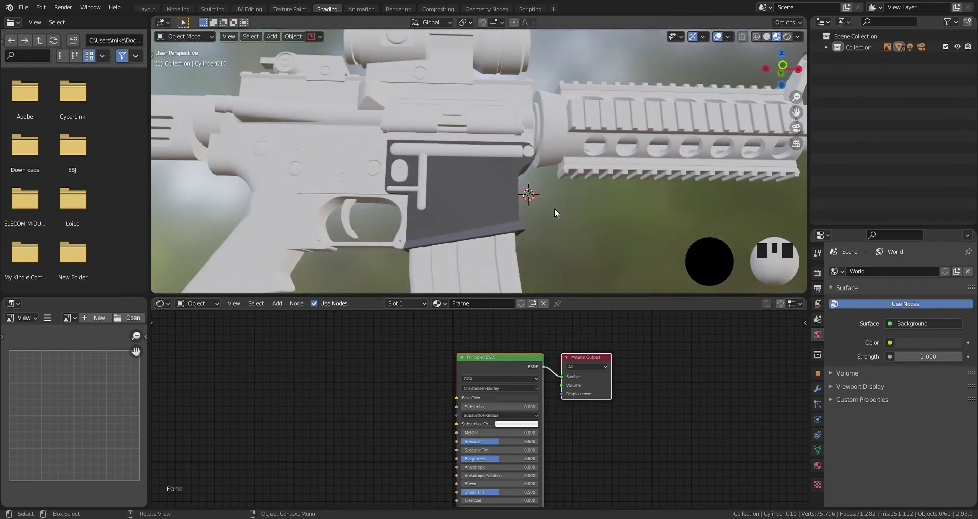
pyautogui.middleClick(555, 209)
pyautogui.scroll(-4, 496, 196)
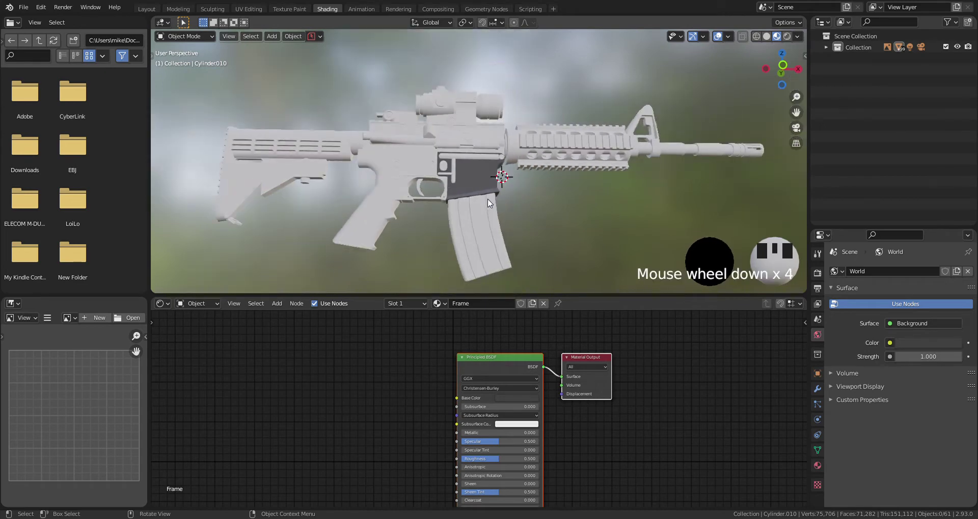
pyautogui.press('a')
pyautogui.moveTo(488, 202); pyautogui.dragTo(544, 216, button='middle')
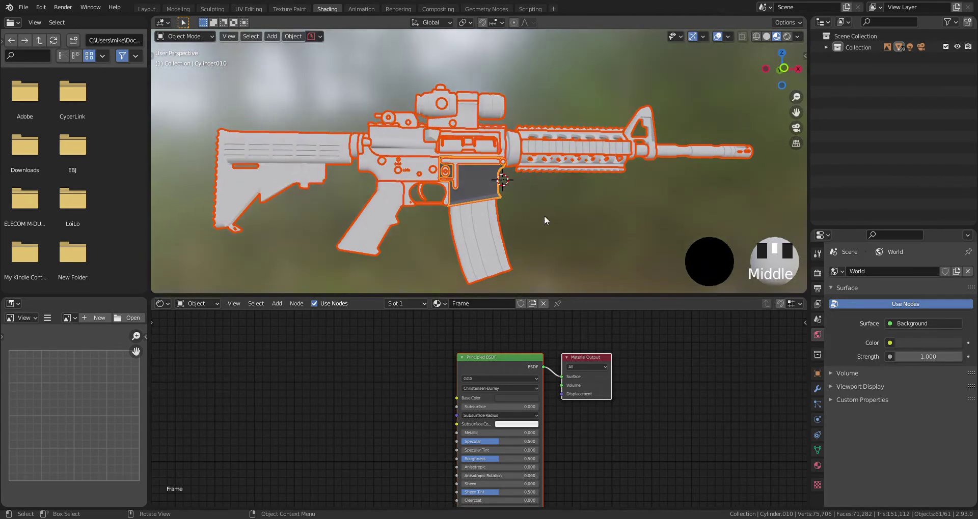
pyautogui.hotkey('ctrl', 'l')
pyautogui.click(544, 216)
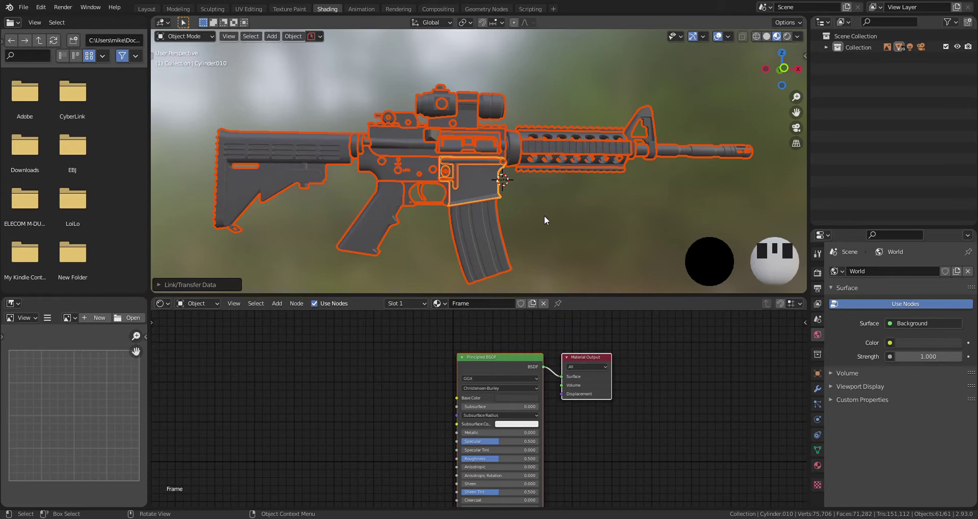
# Deselect everything and select the rifle scope.
pyautogui.click(530, 214)
pyautogui.moveTo(536, 209); pyautogui.dragTo(461, 188, button='middle')
pyautogui.click(462, 188)
pyautogui.scroll(5, 462, 188)
# Put the scope into Edit Mode with vertex selection.
pyautogui.press('Tab')
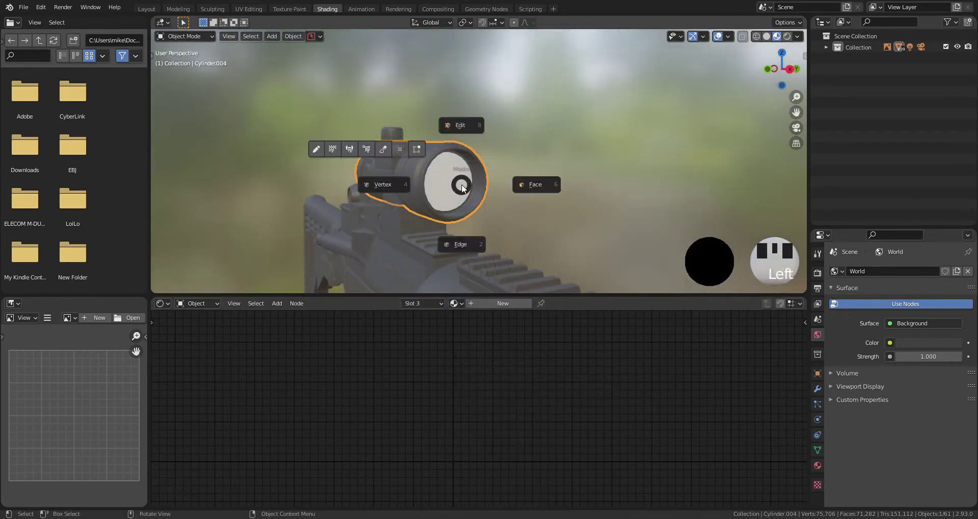
pyautogui.press('Tab')
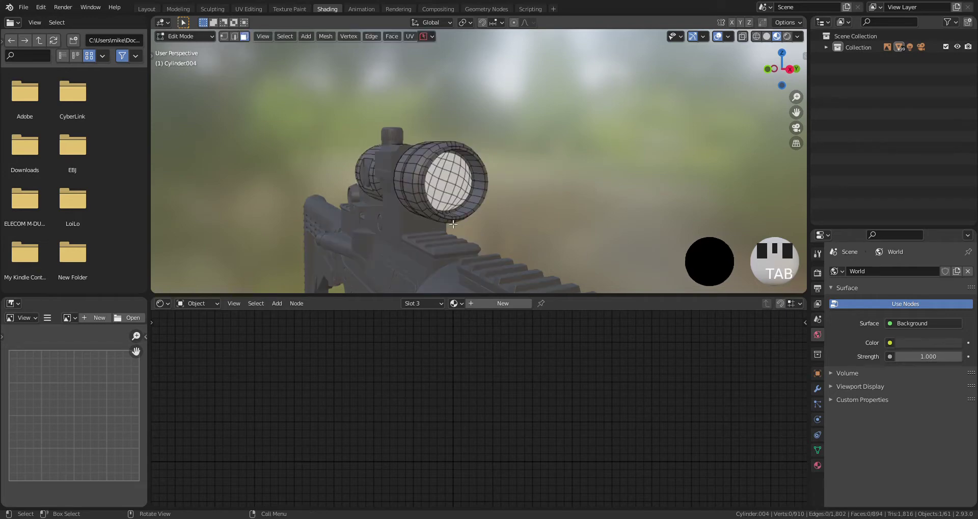
pyautogui.scroll(3, 448, 221)
pyautogui.press('Tab')
pyautogui.press('Tab')
pyautogui.moveTo(438, 220); pyautogui.dragTo(476, 166, button='middle')
# Select the front lens vertices and grow the selection across the lens face.
pyautogui.click(451, 234)
pyautogui.keyDown('shift'); pyautogui.click(475, 164); pyautogui.keyUp('shift')
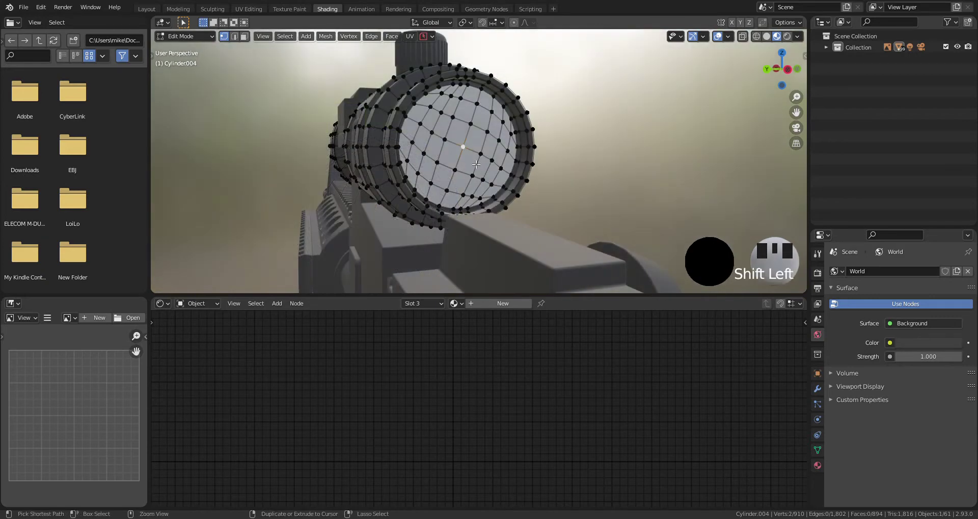
pyautogui.press('ctrl+KP_Add')
pyautogui.press('ctrl+KP_Add')
pyautogui.press('ctrl+KP_Add')
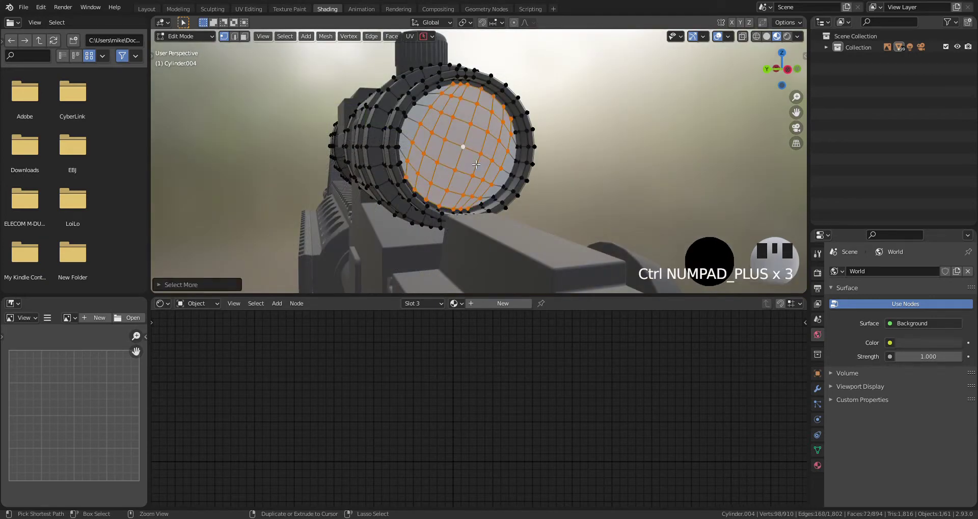
pyautogui.keyDown('shift'); pyautogui.click(503, 187); pyautogui.keyUp('shift')
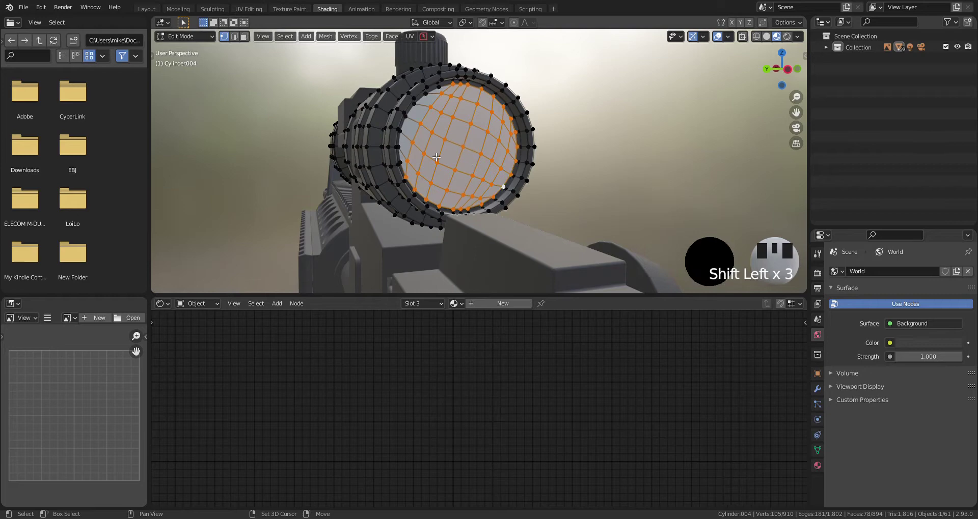
pyautogui.keyDown('shift'); pyautogui.click(409, 129); pyautogui.keyUp('shift')
# Add the remaining lens-edge vertices and view the lens head-on.
pyautogui.moveTo(409, 129); pyautogui.dragTo(526, 205, button='middle')
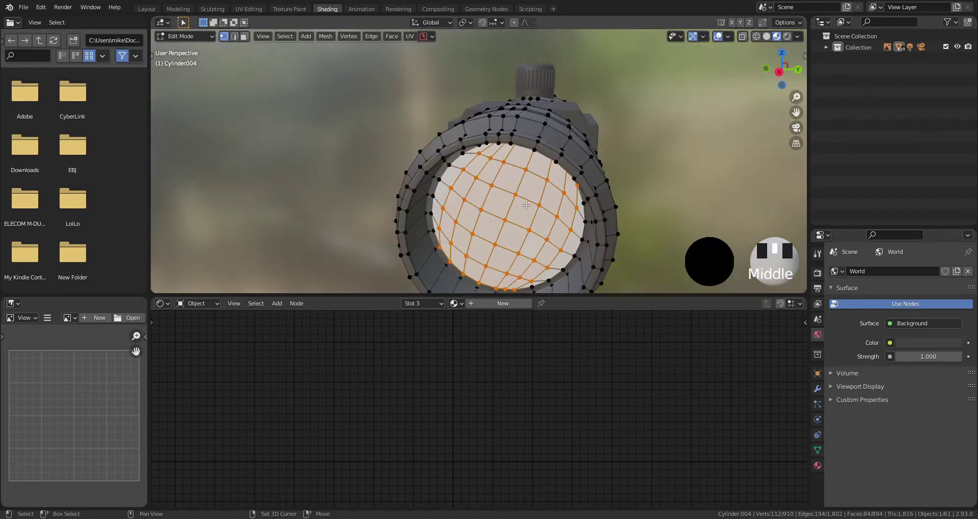
pyautogui.keyDown('shift'); pyautogui.click(563, 268); pyautogui.keyUp('shift')
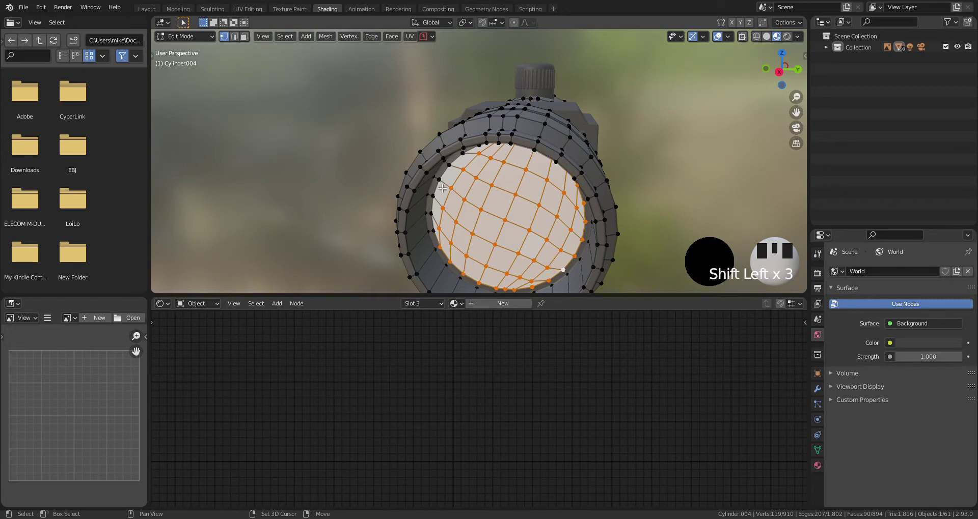
pyautogui.keyDown('shift'); pyautogui.click(432, 204); pyautogui.keyUp('shift')
pyautogui.keyDown('shift'); pyautogui.click(430, 219); pyautogui.keyUp('shift')
pyautogui.keyDown('shift'); pyautogui.click(434, 233); pyautogui.keyUp('shift')
pyautogui.scroll(-2, 458, 194)
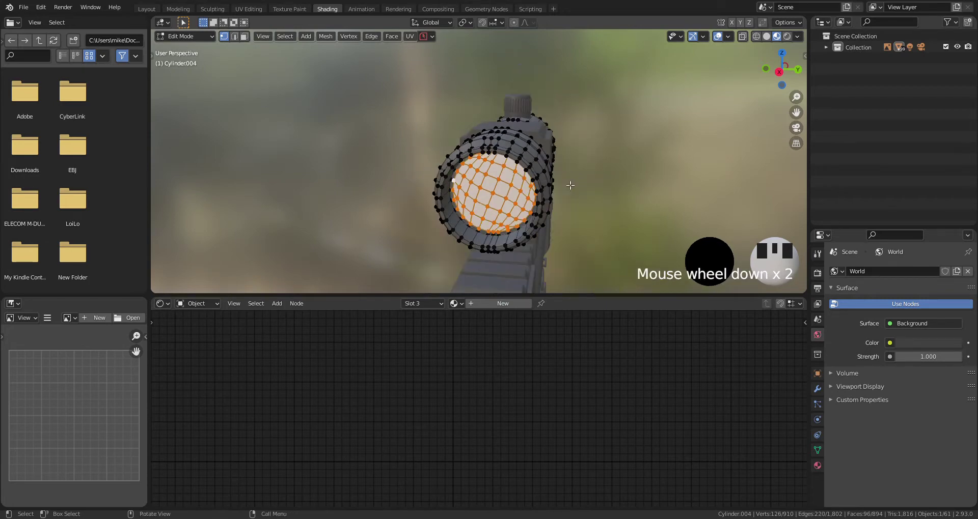
pyautogui.moveTo(550, 184); pyautogui.dragTo(550, 168, button='middle')
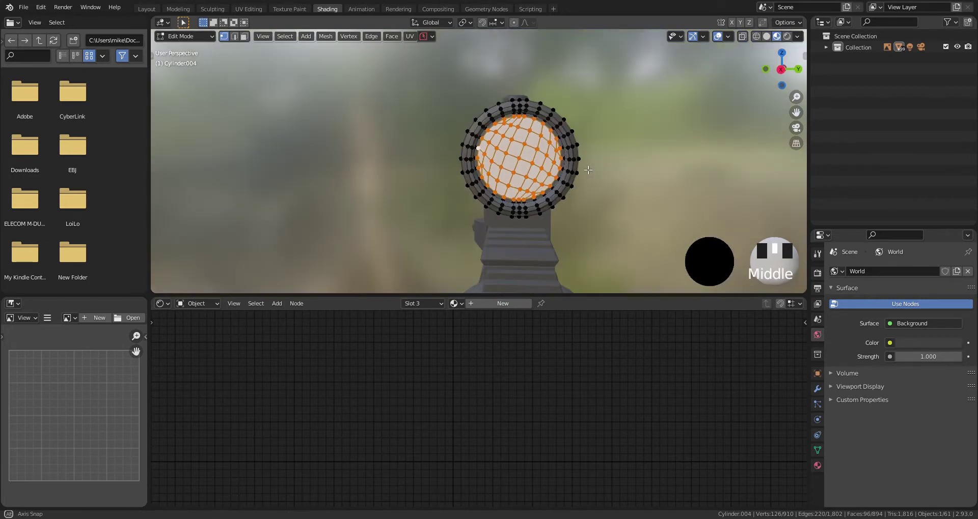
# Create a new material named Lense for the scope in Material Properties.
pyautogui.click(816, 465)
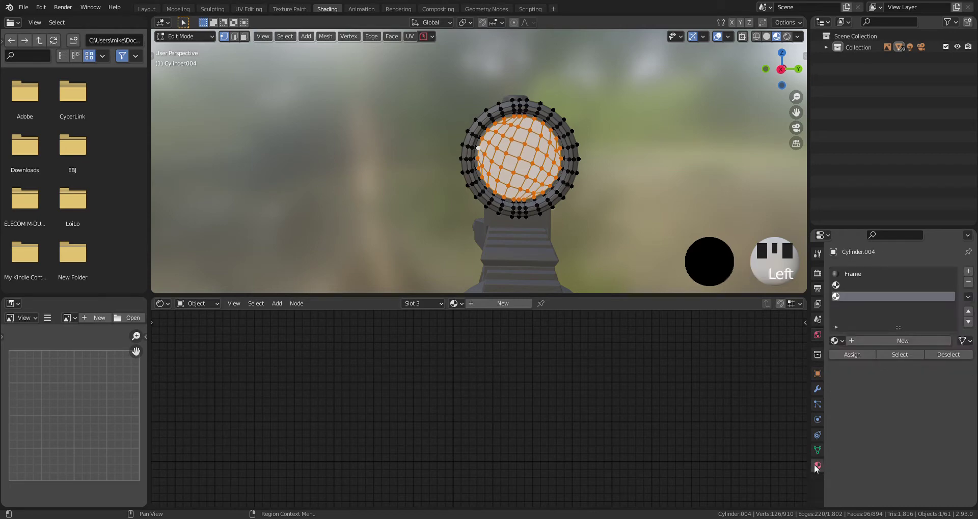
pyautogui.click(903, 340)
pyautogui.click(902, 343)
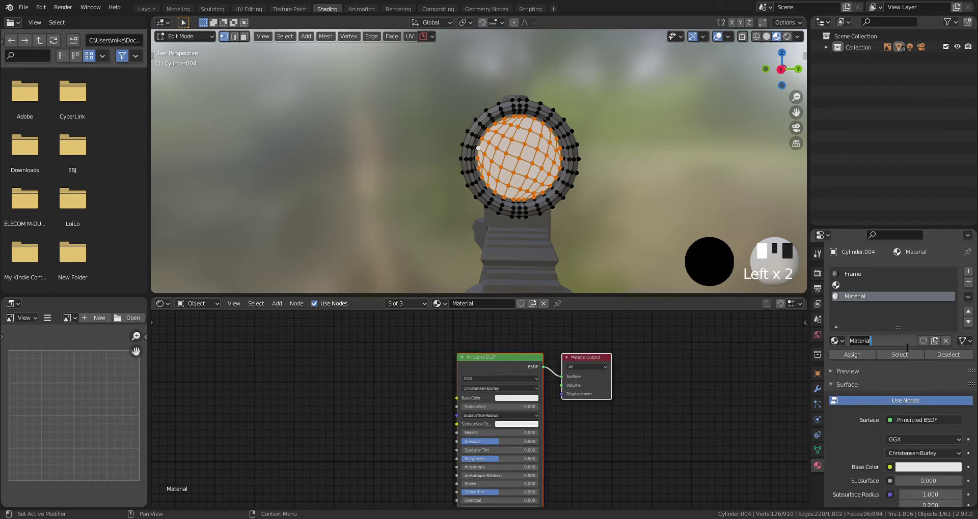
pyautogui.write('Lense')
pyautogui.press('Return')
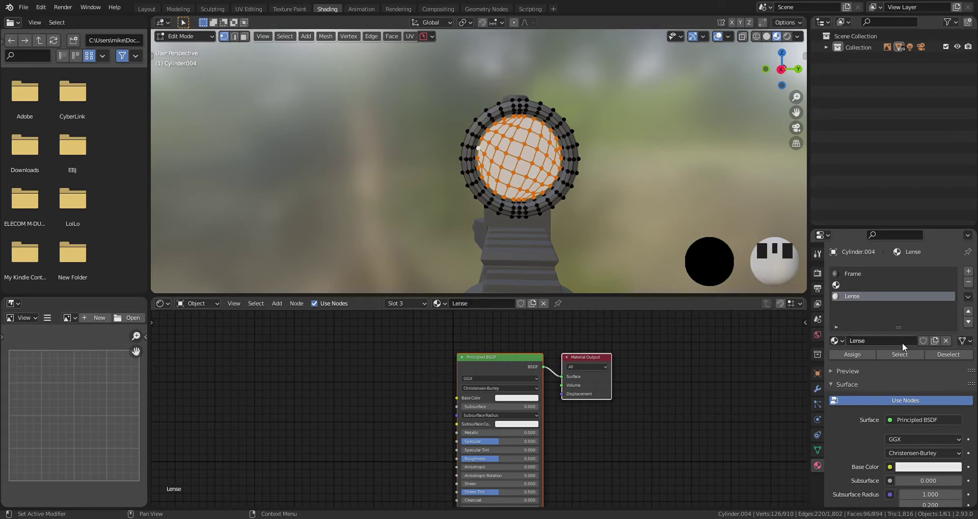
# Change the Lense surface to Glass BSDF and assign it to the lens faces.
pyautogui.click(861, 354)
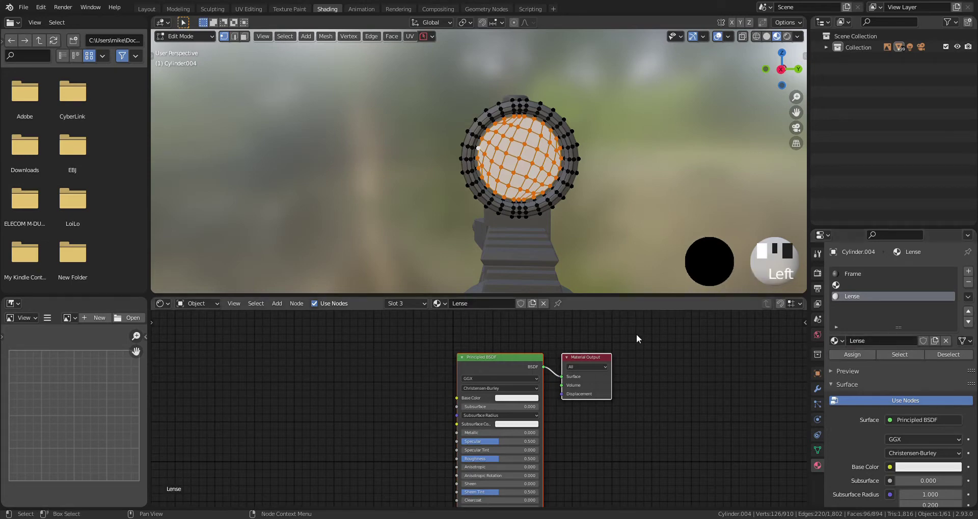
pyautogui.scroll(-2, 859, 393)
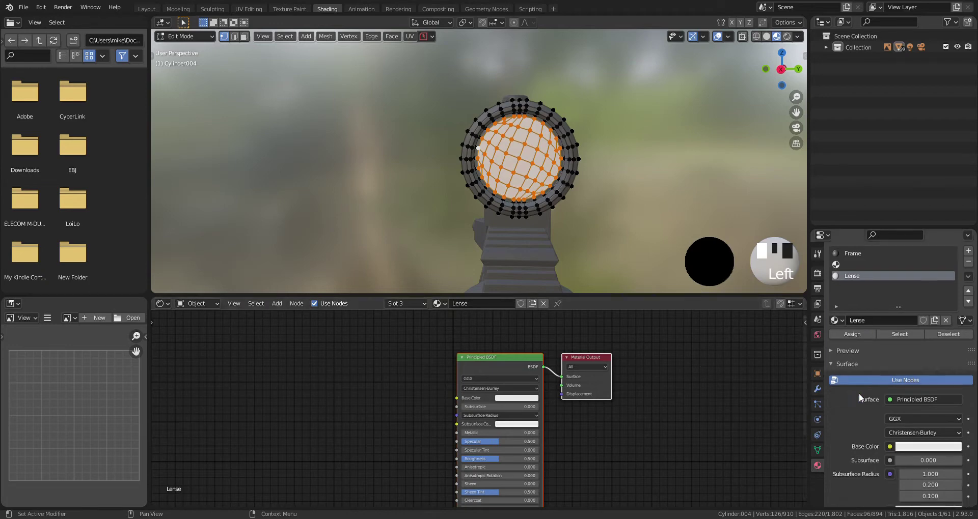
pyautogui.click(931, 400)
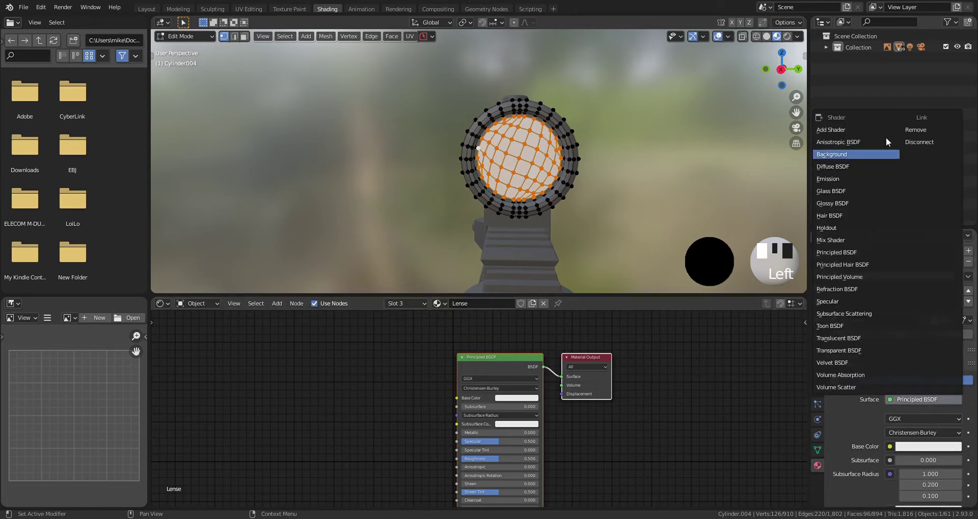
pyautogui.click(838, 190)
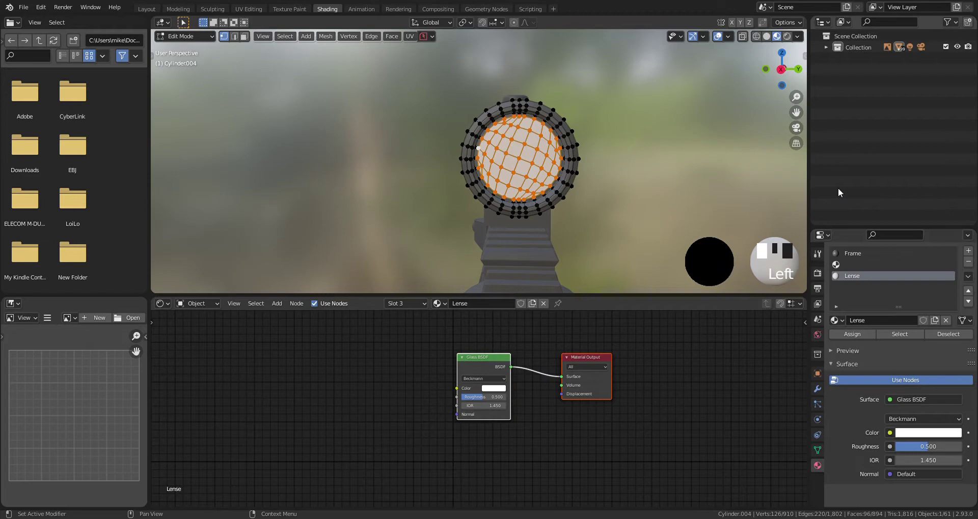
pyautogui.click(852, 334)
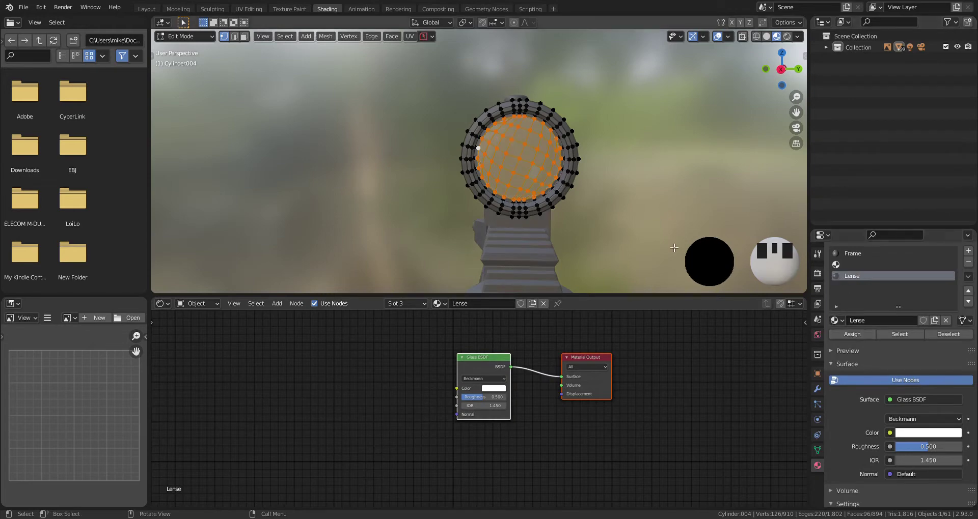
pyautogui.moveTo(652, 202); pyautogui.dragTo(673, 175, button='middle')
pyautogui.scroll(2, 714, 164)
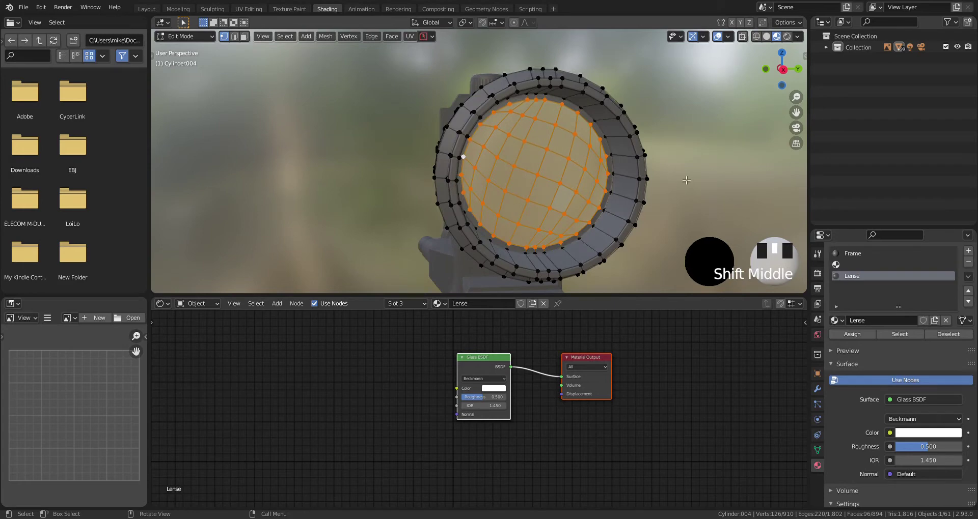
# Return to Object Mode and tint the Lense glass colour dark blue.
pyautogui.press('Tab')
pyautogui.moveTo(640, 207); pyautogui.dragTo(637, 229, button='middle')
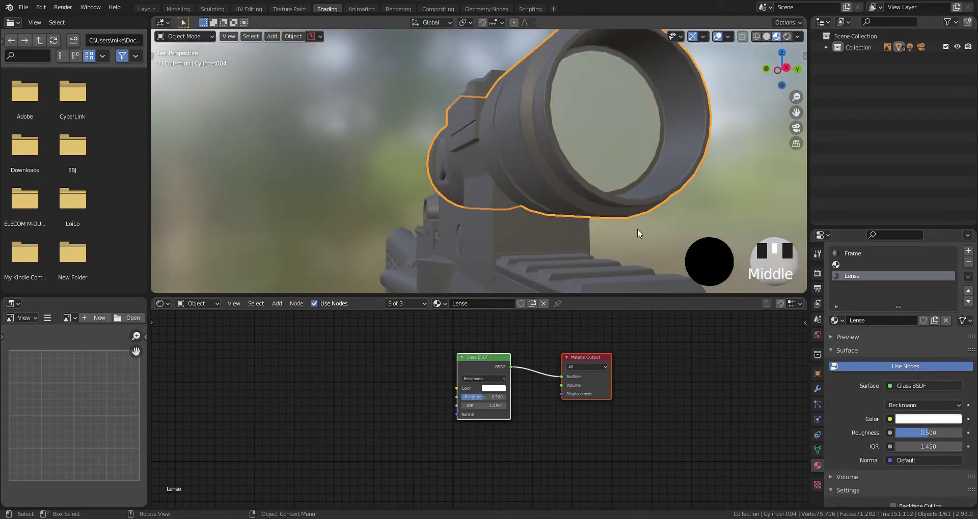
pyautogui.click(512, 346)
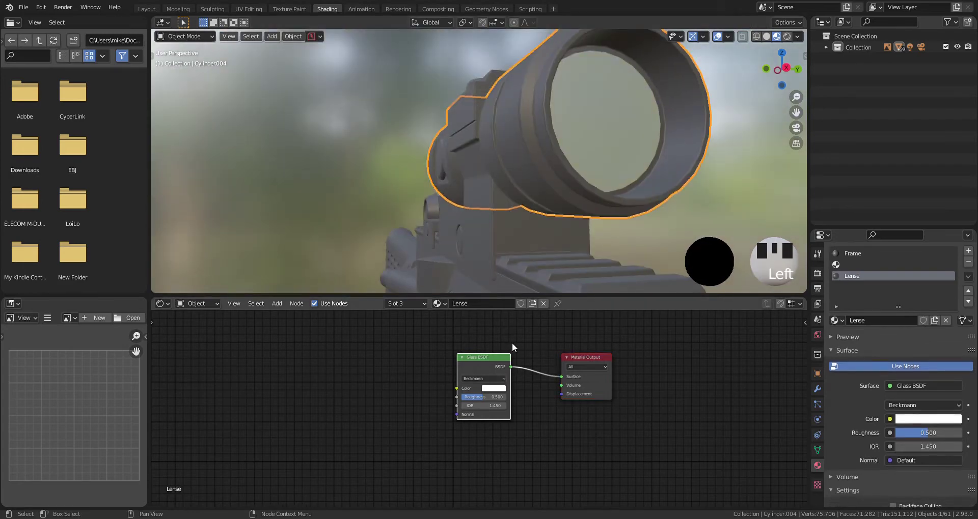
pyautogui.click(498, 389)
pyautogui.moveTo(549, 275)
pyautogui.mouseDown()
pyautogui.moveTo(549, 304)
pyautogui.moveTo(519, 297)
pyautogui.mouseUp()
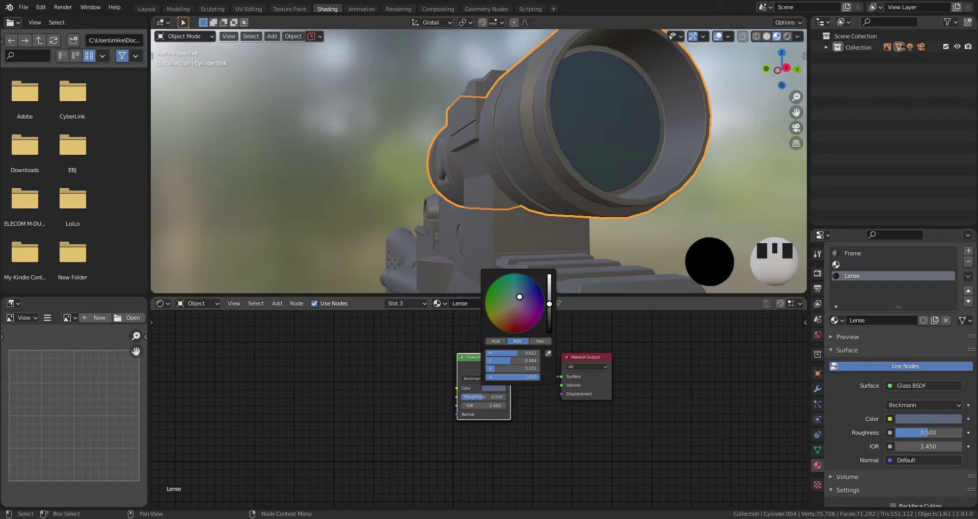
# Orbit and zoom around the scope to inspect the tinted lens.
pyautogui.scroll(-3, 590, 172)
pyautogui.moveTo(590, 172); pyautogui.dragTo(359, 179, button='middle')
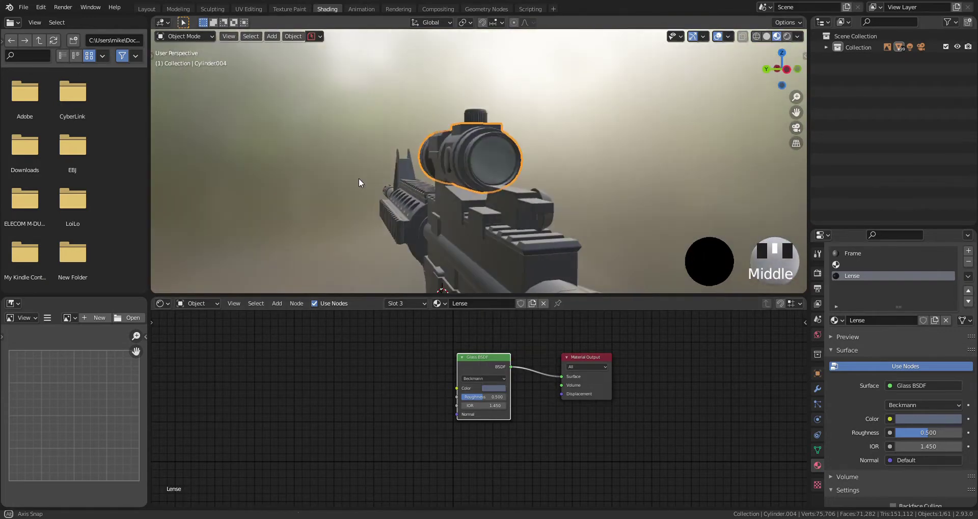
pyautogui.scroll(4, 497, 193)
pyautogui.moveTo(496, 188); pyautogui.dragTo(448, 189, button='middle')
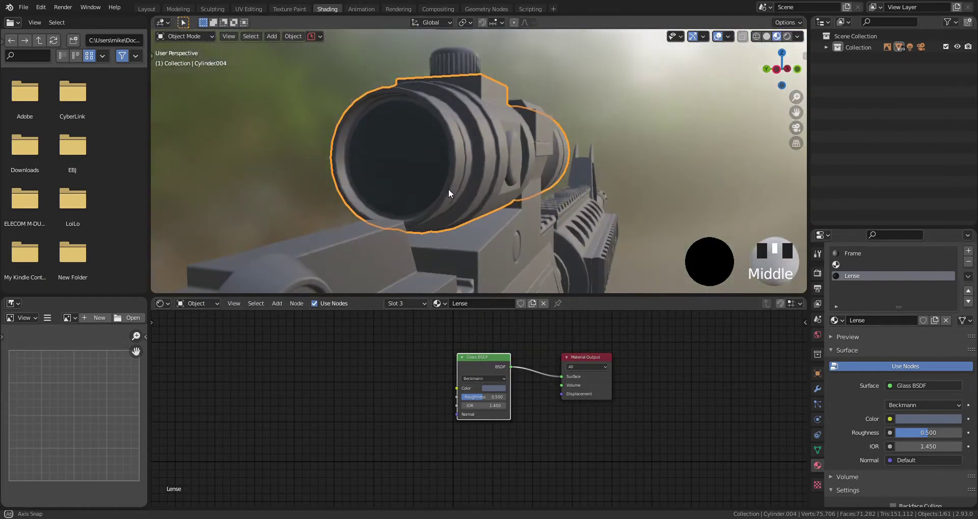
pyautogui.scroll(-8, 448, 188)
pyautogui.moveTo(531, 194); pyautogui.dragTo(581, 181, button='middle')
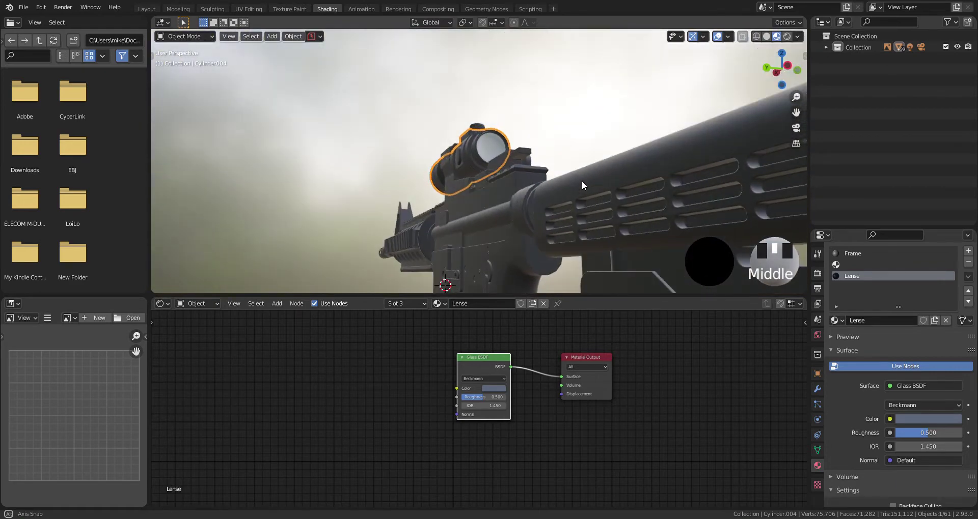
# Select the chrome bolt cylinder and create a new material named Metal_1.
pyautogui.click(585, 144)
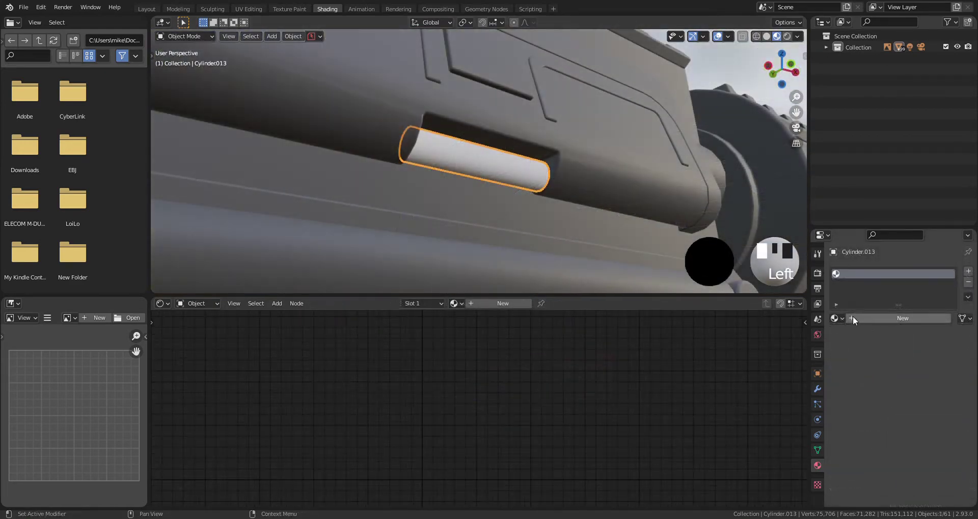
pyautogui.click(853, 319)
pyautogui.click(866, 319)
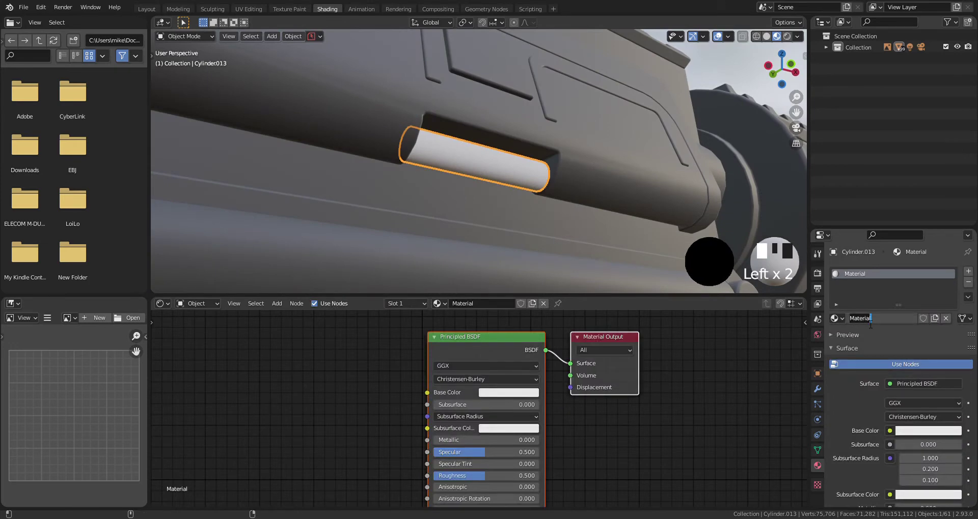
pyautogui.write('Metal_1')
pyautogui.press('Return')
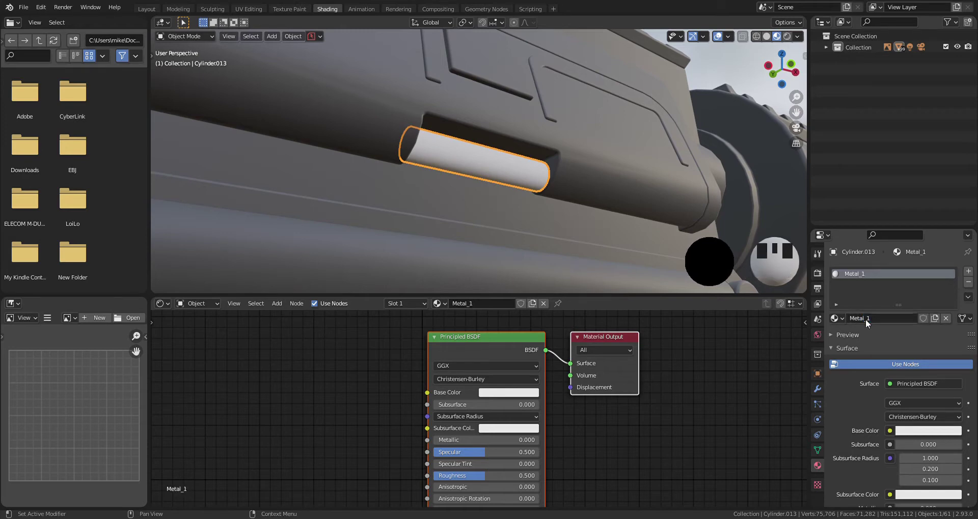
# Raise Metal_1's Metallic to about 0.97 and nudge its Specular value.
pyautogui.moveTo(460, 438)
pyautogui.mouseDown()
pyautogui.moveTo(547, 439)
pyautogui.moveTo(499, 439)
pyautogui.moveTo(536, 439)
pyautogui.mouseUp()
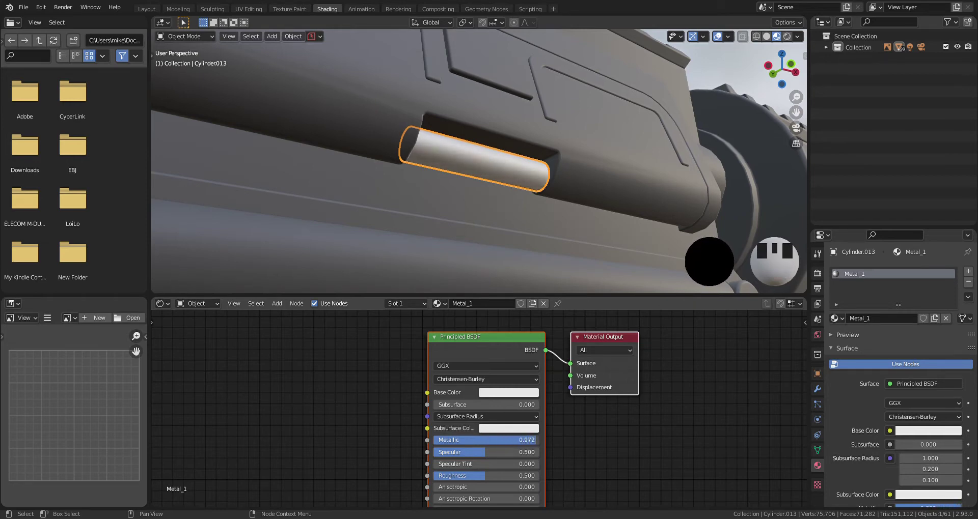
pyautogui.moveTo(576, 426); pyautogui.dragTo(572, 406, button='middle')
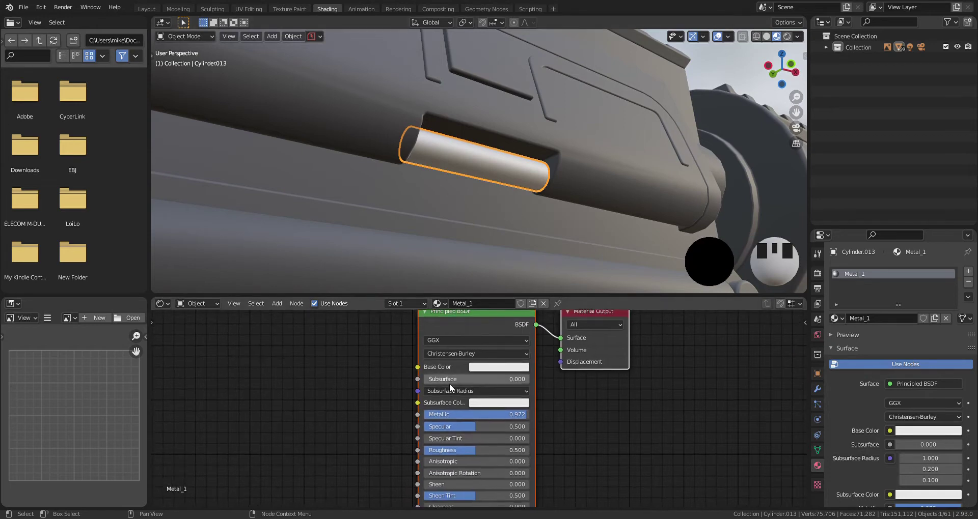
pyautogui.moveTo(475, 427)
pyautogui.mouseDown()
pyautogui.moveTo(510, 451)
pyautogui.moveTo(448, 450)
pyautogui.moveTo(461, 450)
pyautogui.mouseUp()
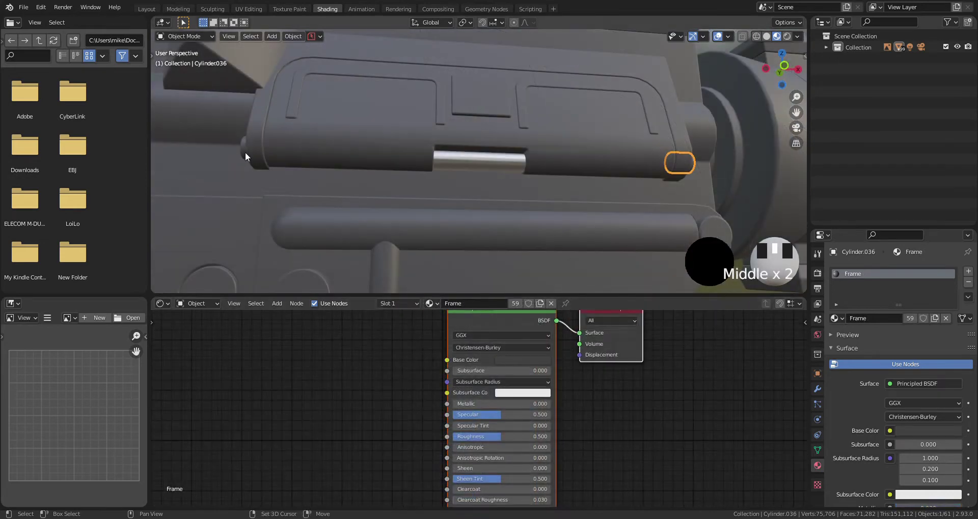
# Link Metal_1 from the bolt cylinder onto the left small cylinder.
pyautogui.keyDown('shift'); pyautogui.click(246, 154); pyautogui.keyUp('shift')
pyautogui.hotkey('ctrl', 'z')
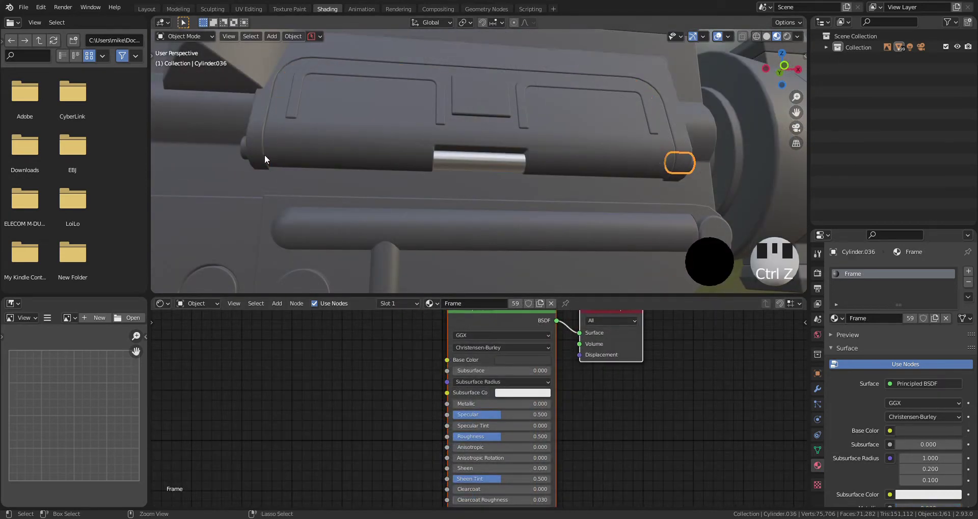
pyautogui.keyDown('shift'); pyautogui.click(240, 153); pyautogui.keyUp('shift')
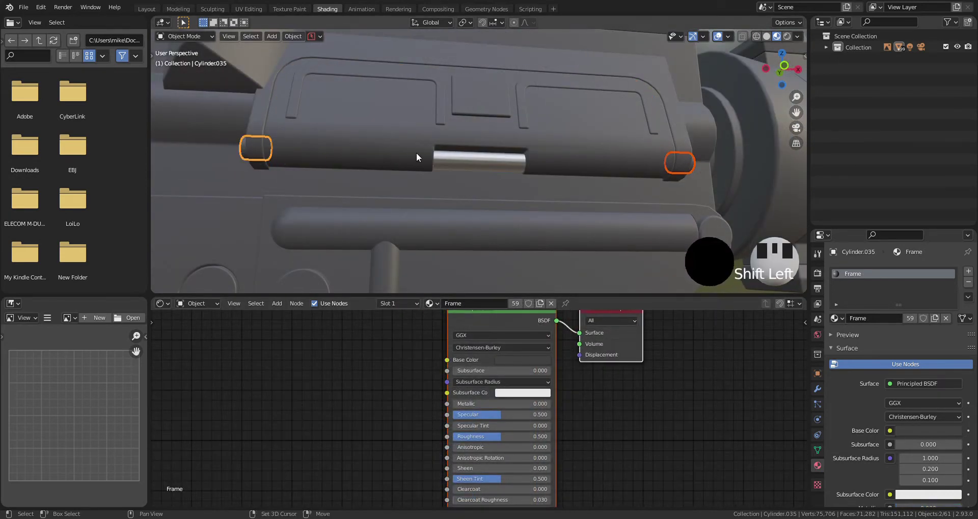
pyautogui.keyDown('shift'); pyautogui.click(449, 160); pyautogui.keyUp('shift')
pyautogui.hotkey('ctrl', 'l')
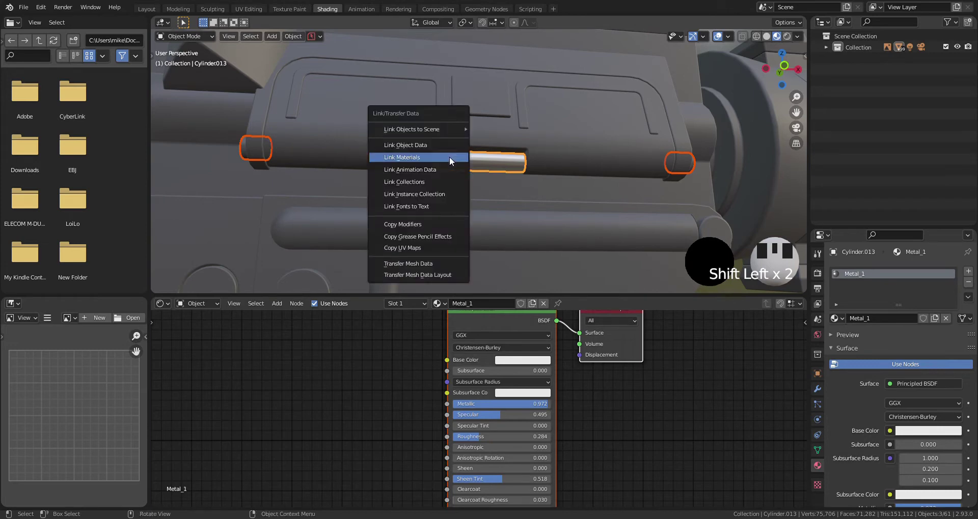
pyautogui.click(449, 157)
pyautogui.moveTo(449, 157); pyautogui.dragTo(544, 163, button='middle')
# Link Metal_1 onto the round cylinder end from a chrome pin.
pyautogui.click(546, 156)
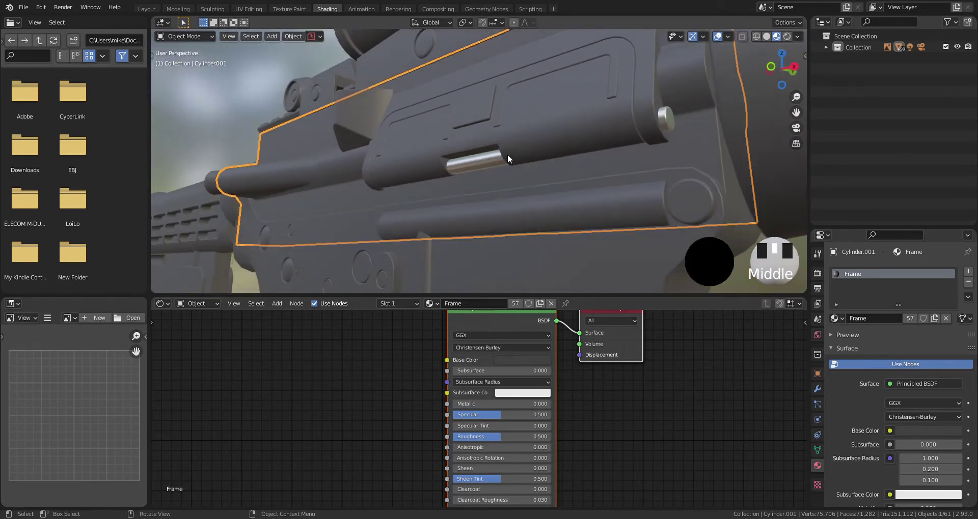
pyautogui.click(698, 212)
pyautogui.keyDown('shift'); pyautogui.click(667, 120); pyautogui.keyUp('shift')
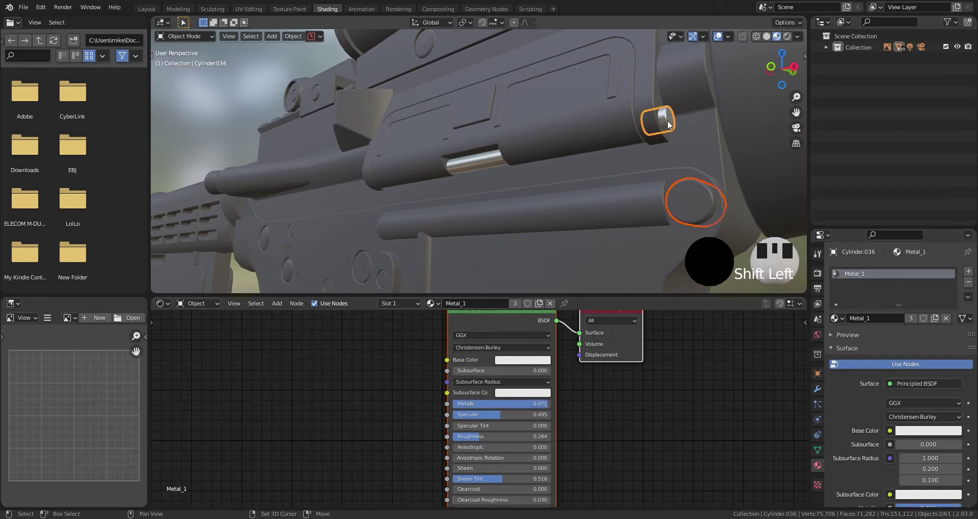
pyautogui.hotkey('ctrl', 'l')
pyautogui.click(667, 121)
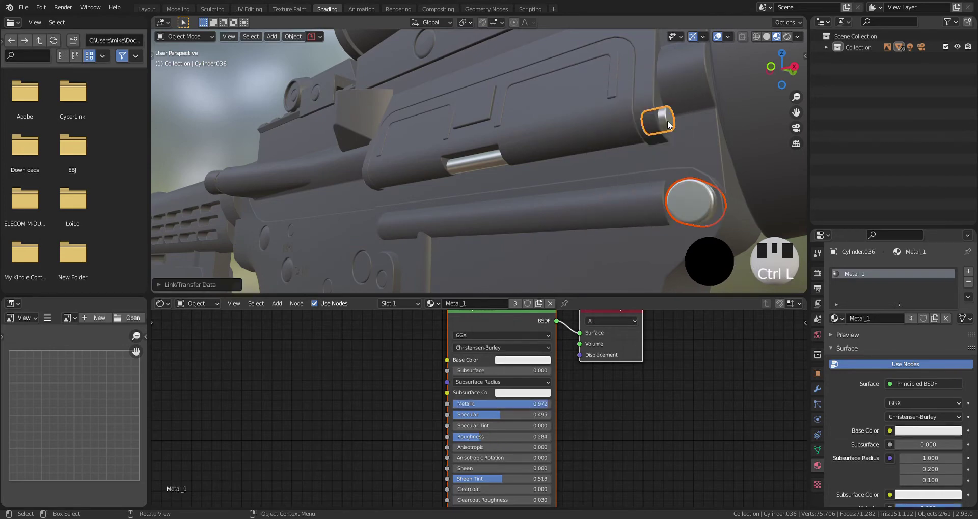
pyautogui.scroll(-2, 539, 161)
# Link Metal_1 onto the rear sight knob, then select the small ring near the handguard.
pyautogui.click(228, 109)
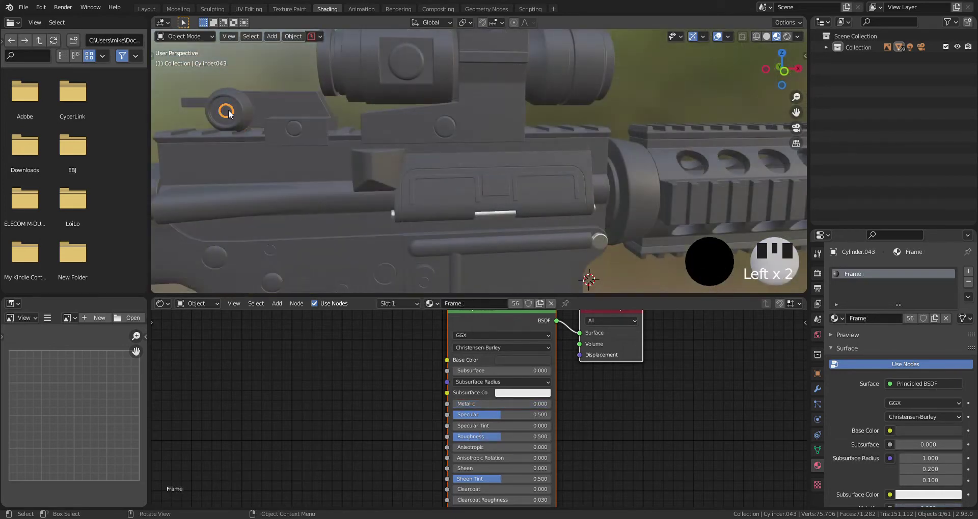
pyautogui.keyDown('shift'); pyautogui.click(597, 233); pyautogui.keyUp('shift')
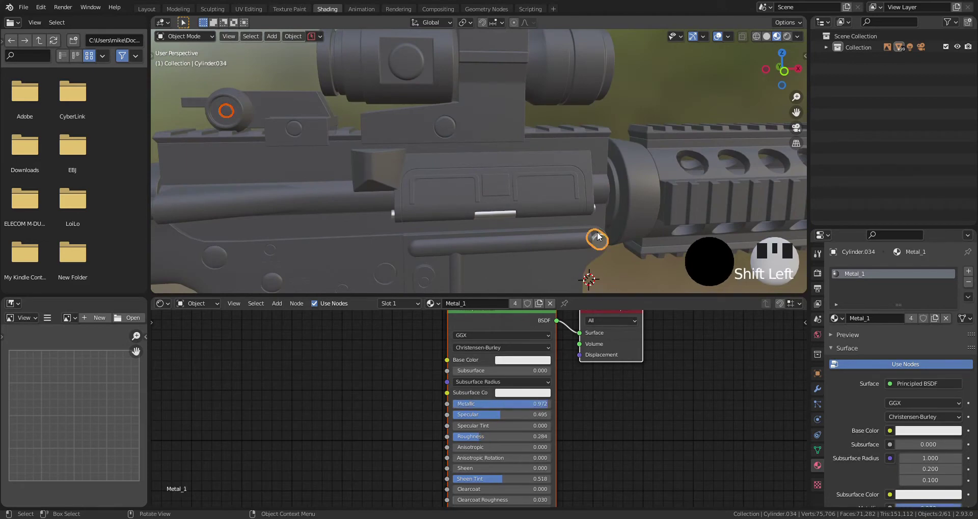
pyautogui.hotkey('ctrl', 'l')
pyautogui.click(597, 231)
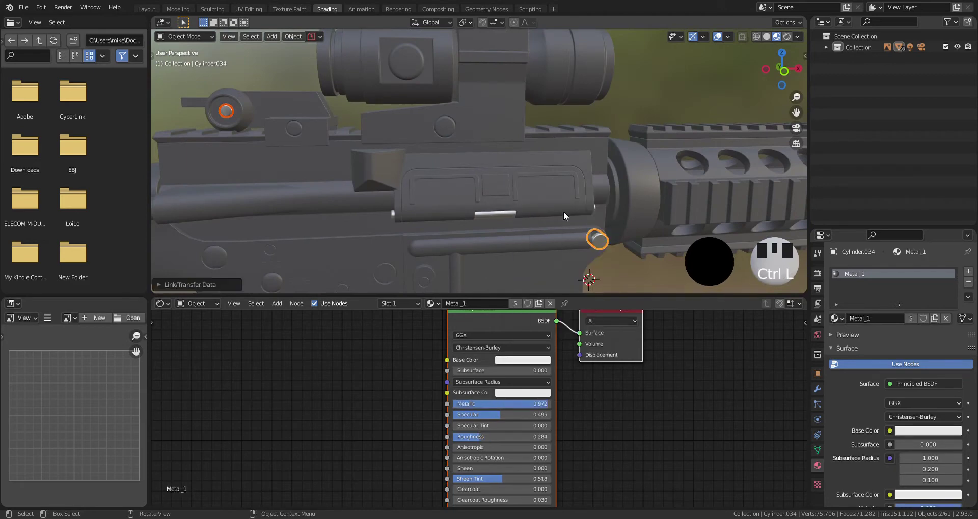
pyautogui.click(531, 197)
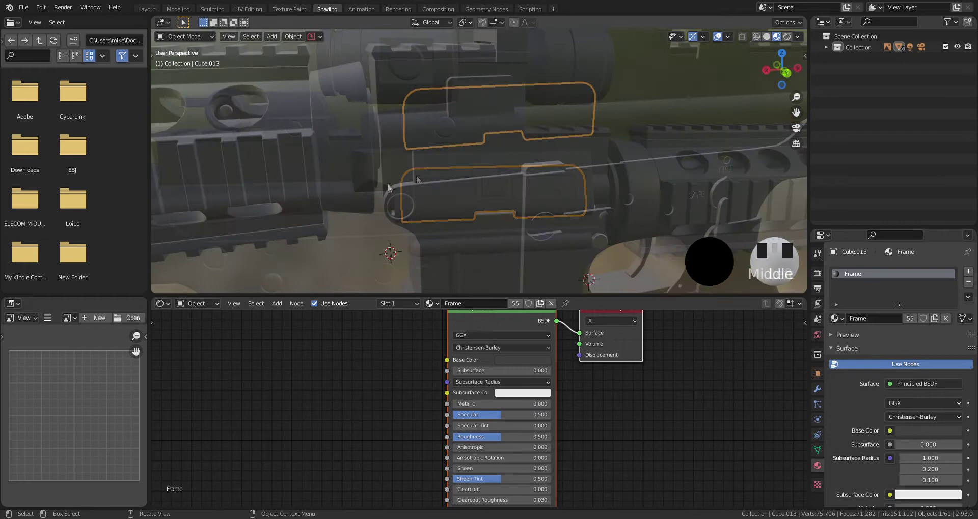
pyautogui.click(399, 202)
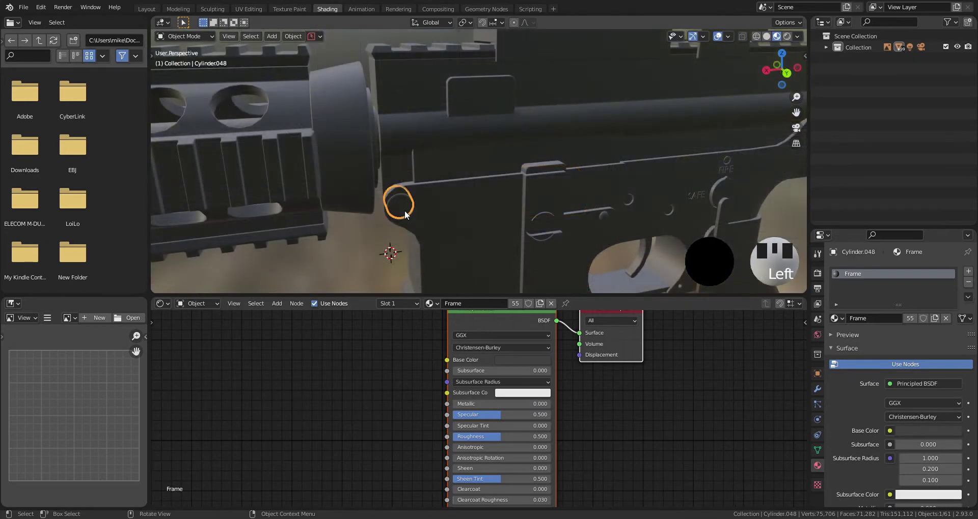
# Replace the small ring's Frame material with the existing Metal_1.
pyautogui.click(969, 283)
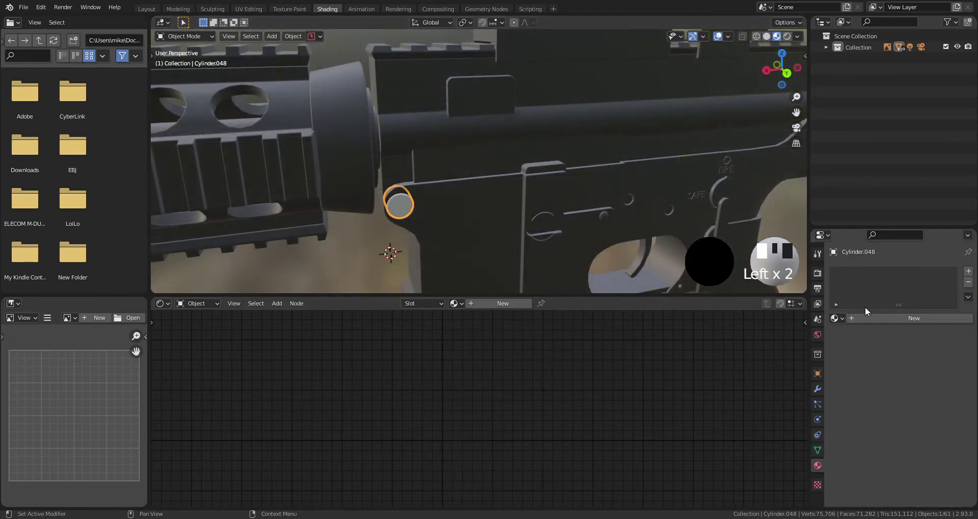
pyautogui.click(836, 318)
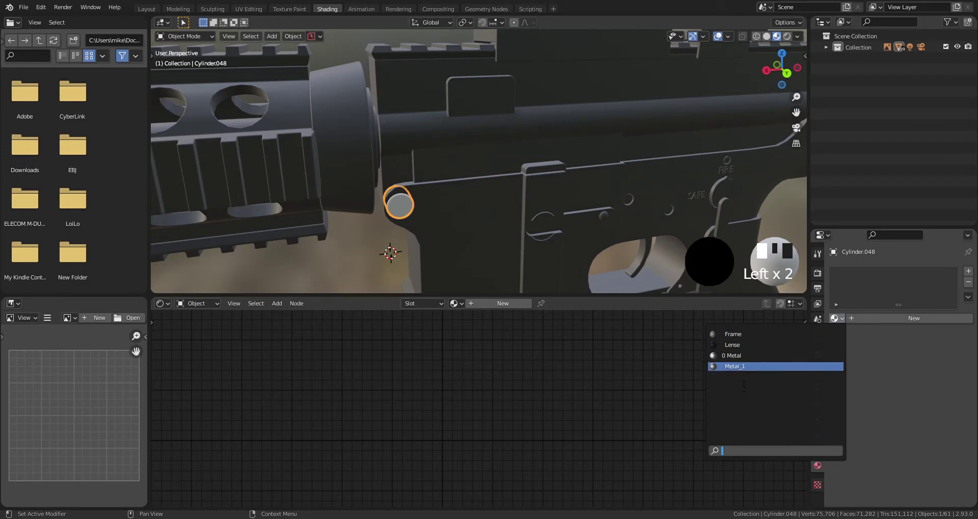
pyautogui.click(737, 368)
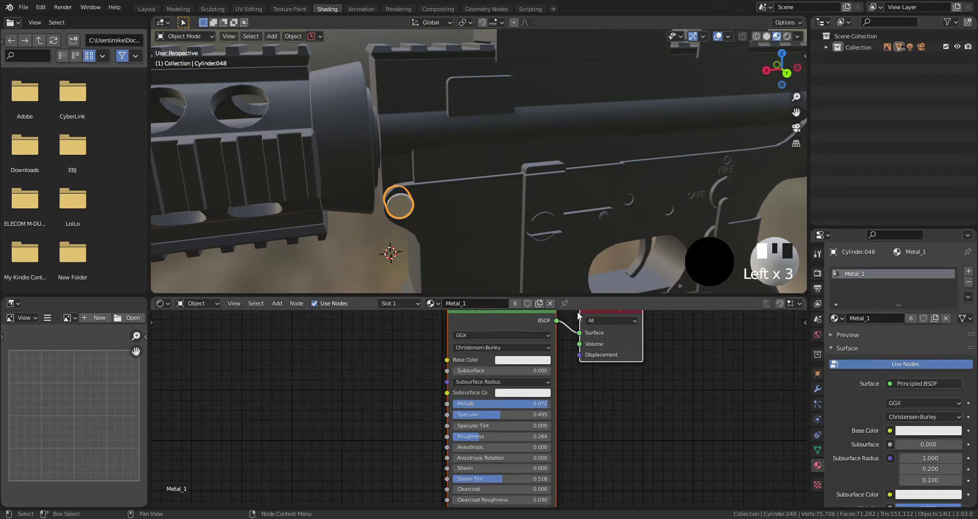
# Select the safety selector lever.
pyautogui.keyDown('shift'); pyautogui.moveTo(540, 219); pyautogui.dragTo(522, 200, button='middle'); pyautogui.keyUp('shift')
pyautogui.scroll(2, 510, 201)
pyautogui.click(517, 183)
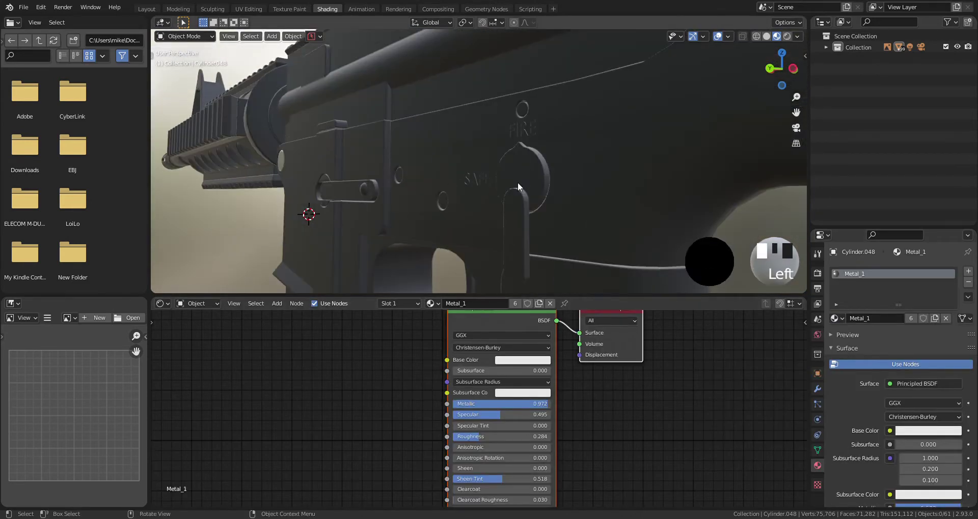
pyautogui.click(517, 182)
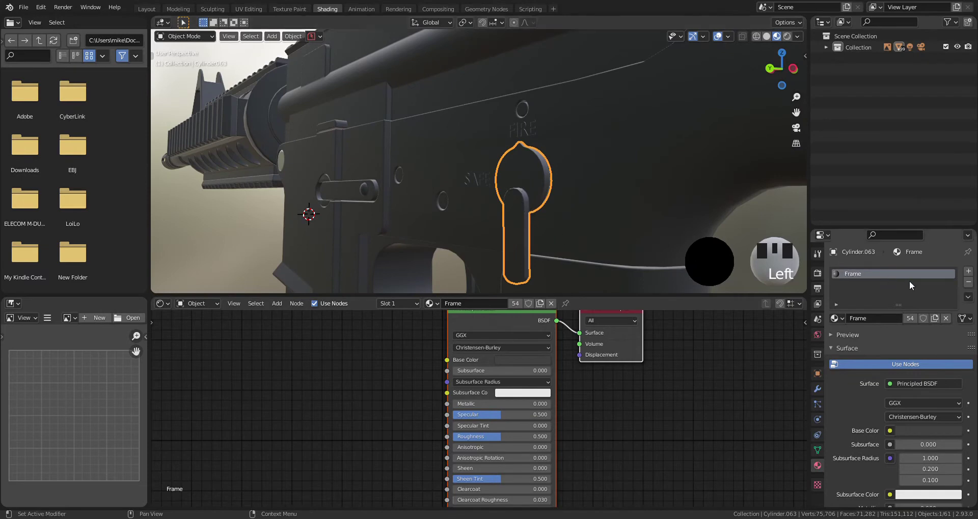
# Add a second slot to the lever with a new near-black material named Plastic.
pyautogui.click(968, 271)
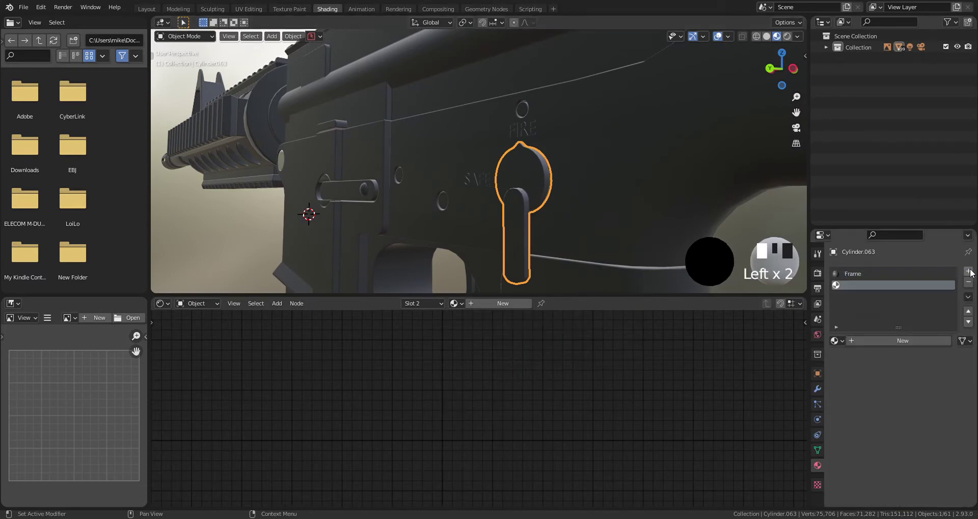
pyautogui.click(854, 340)
pyautogui.click(854, 340)
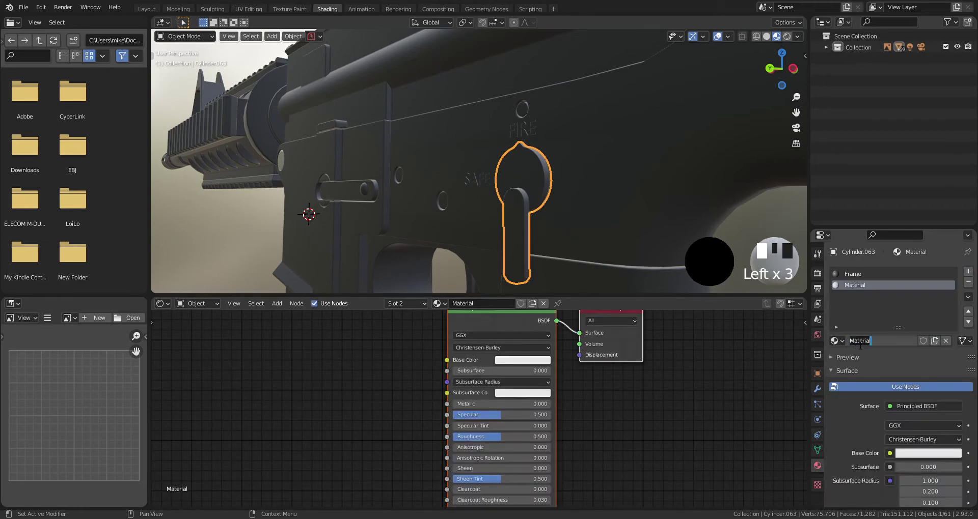
pyautogui.write('Plastic')
pyautogui.press('Return')
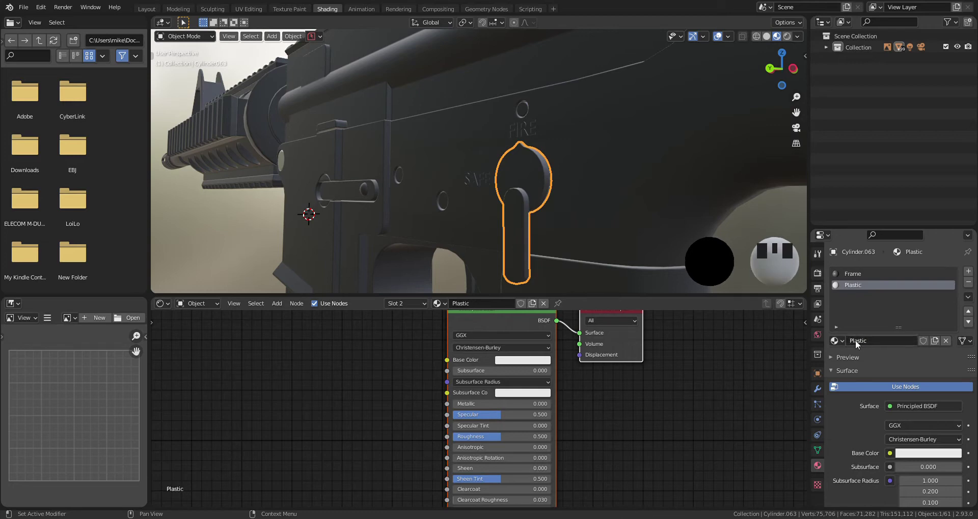
pyautogui.click(539, 359)
pyautogui.moveTo(581, 231); pyautogui.dragTo(580, 271)
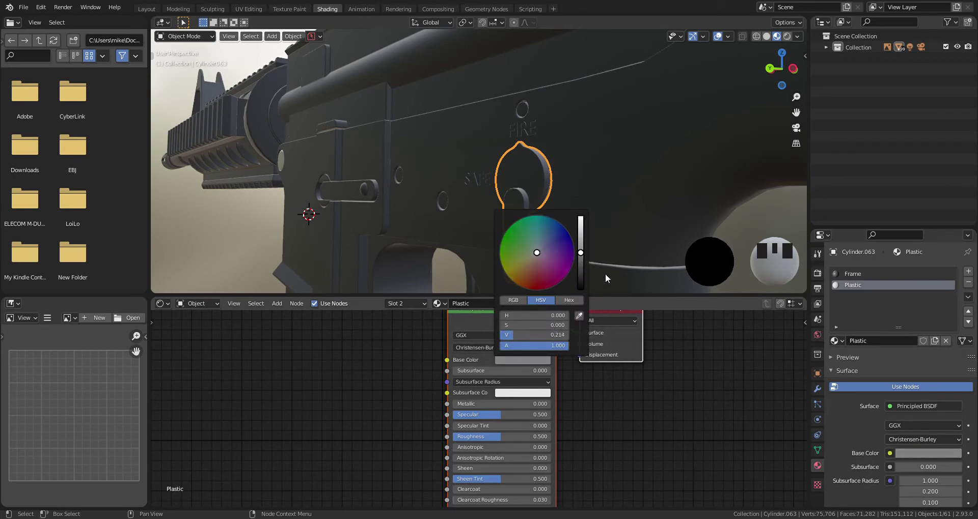
# Remove the lever's Frame slot and raise Plastic roughness to 1.000.
pyautogui.click(841, 275)
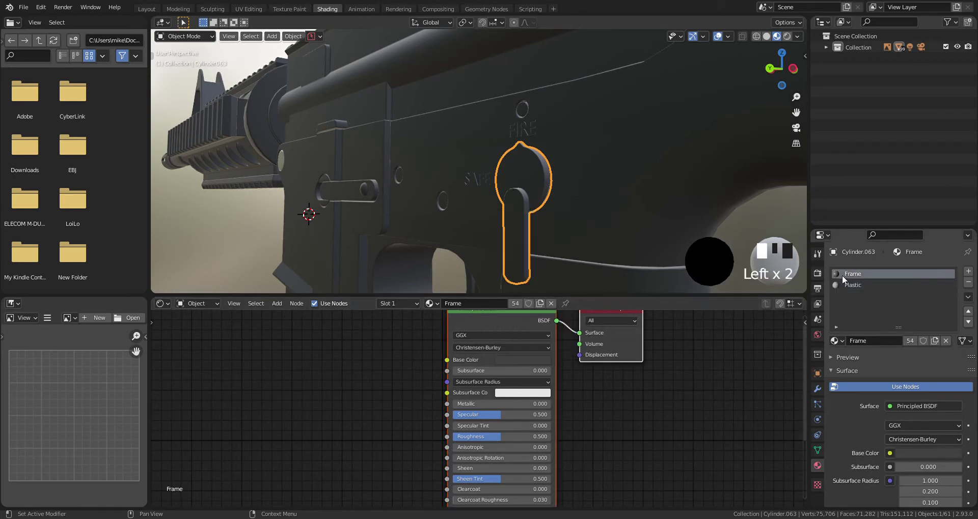
pyautogui.click(968, 283)
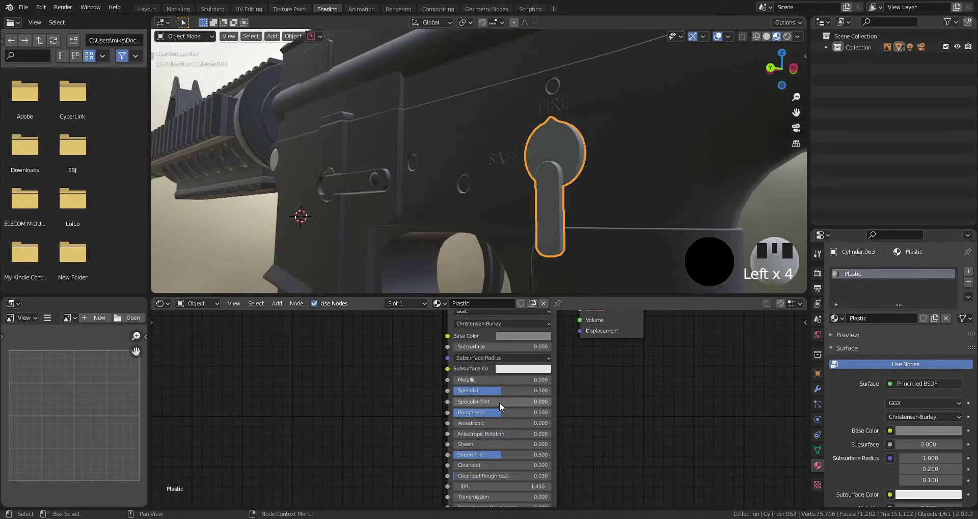
pyautogui.moveTo(488, 411); pyautogui.dragTo(550, 411)
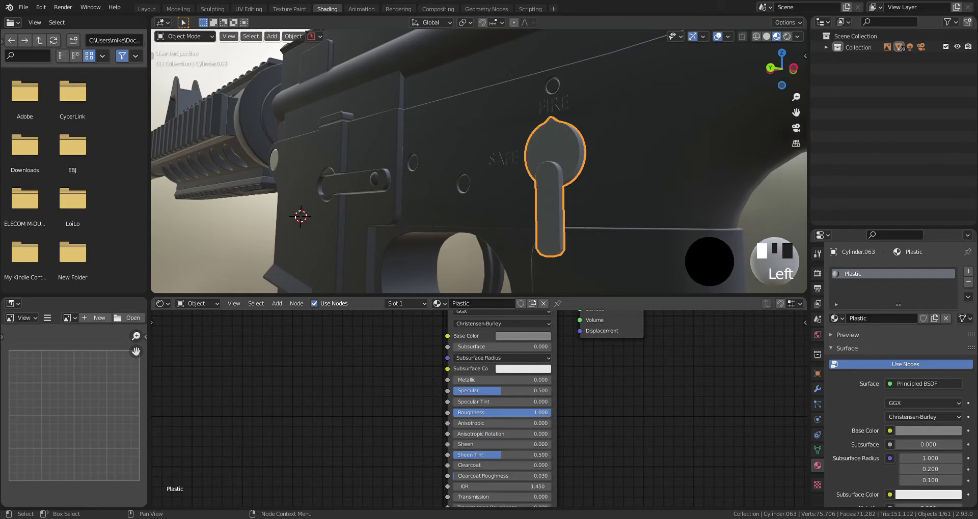
pyautogui.moveTo(611, 194); pyautogui.dragTo(598, 217, button='middle')
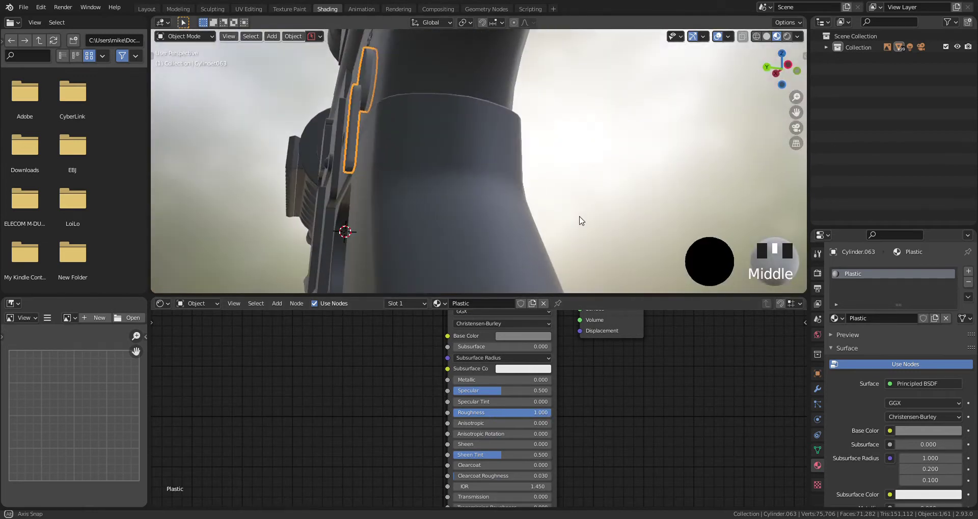
pyautogui.moveTo(581, 220); pyautogui.dragTo(614, 234, button='middle')
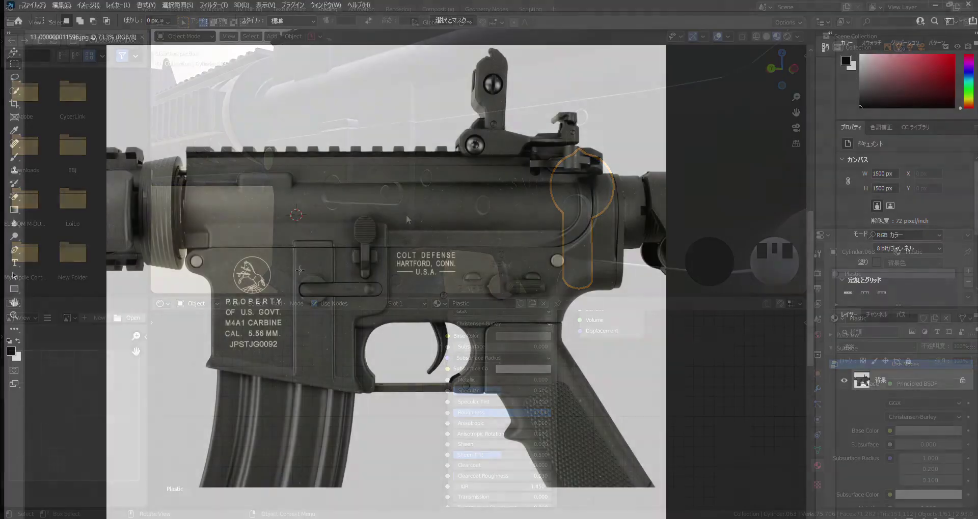
# Crop the rifle photo to the COLT DEFENSE marking on the upper receiver.
pyautogui.press('c')
pyautogui.moveTo(107, 260); pyautogui.dragTo(245, 274)
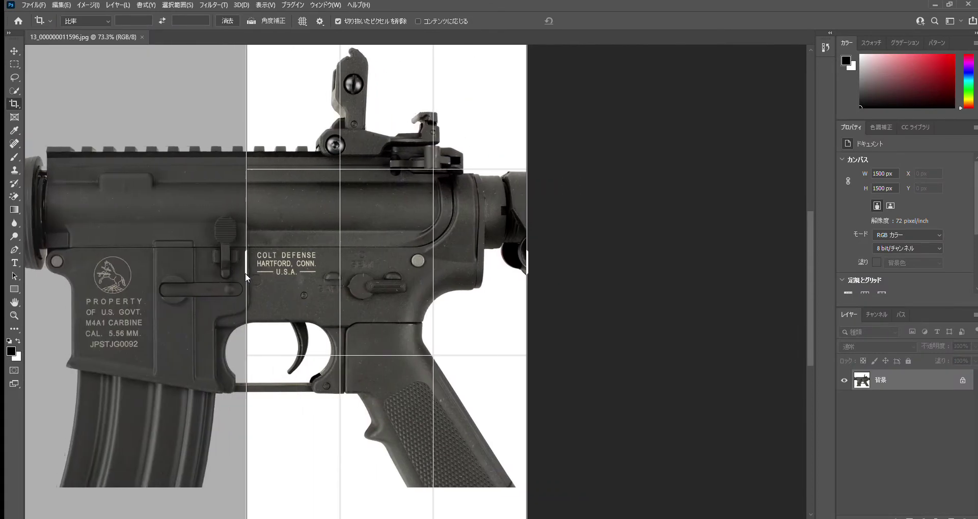
pyautogui.moveTo(526, 275); pyautogui.dragTo(421, 283)
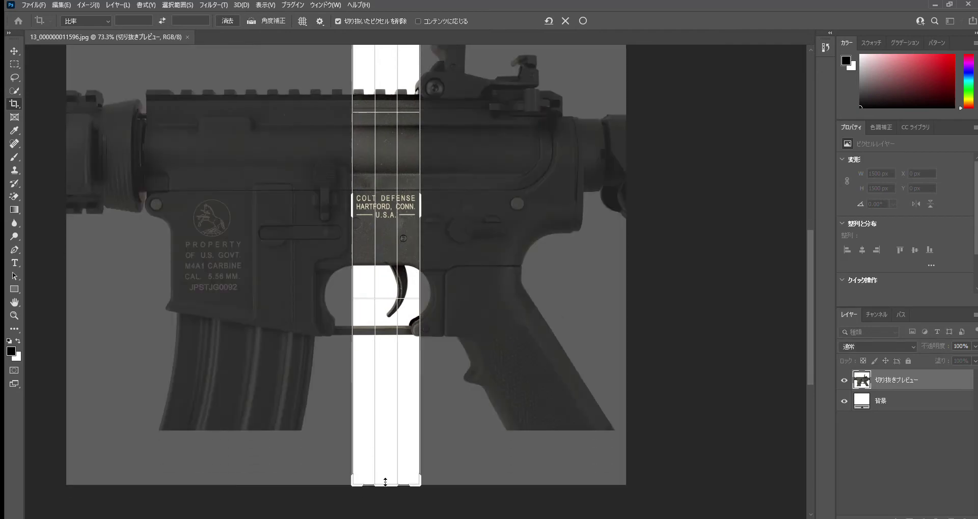
pyautogui.moveTo(386, 483); pyautogui.dragTo(385, 356)
pyautogui.moveTo(389, 87); pyautogui.dragTo(393, 179)
pyautogui.keyDown('alt'); pyautogui.scroll(5, 364, 174); pyautogui.keyUp('alt')
# Erase the dark background and stray dark pixels with the contiguous Magic Eraser.
pyautogui.click(12, 195)
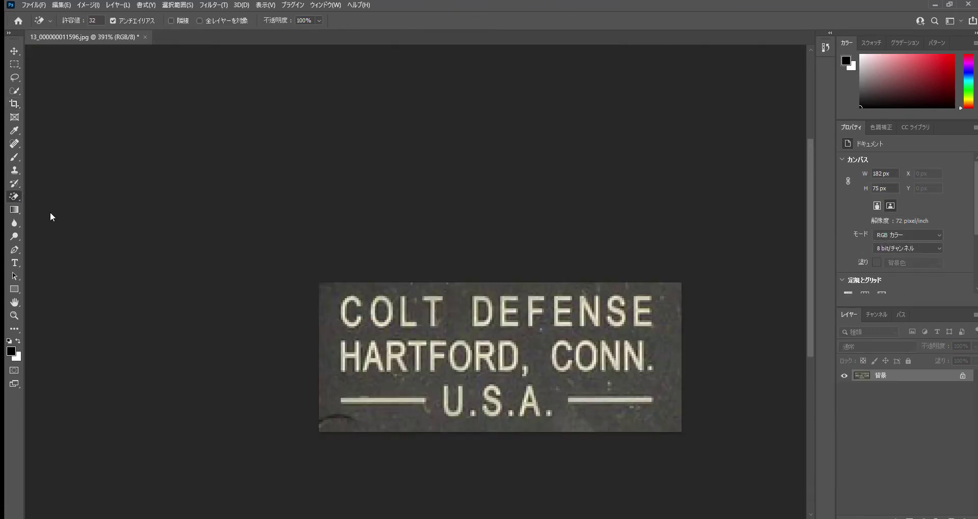
pyautogui.click(170, 21)
pyautogui.click(327, 298)
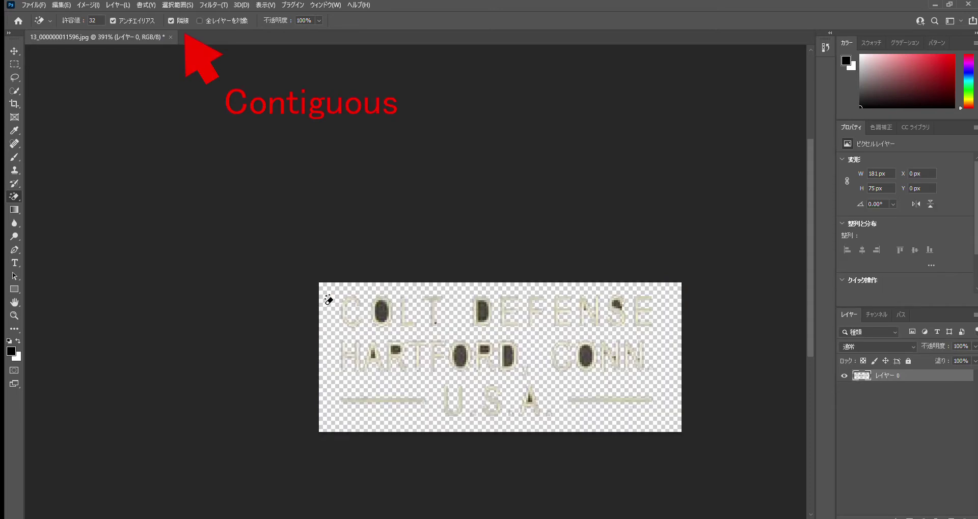
pyautogui.hotkey('ctrl', 'z')
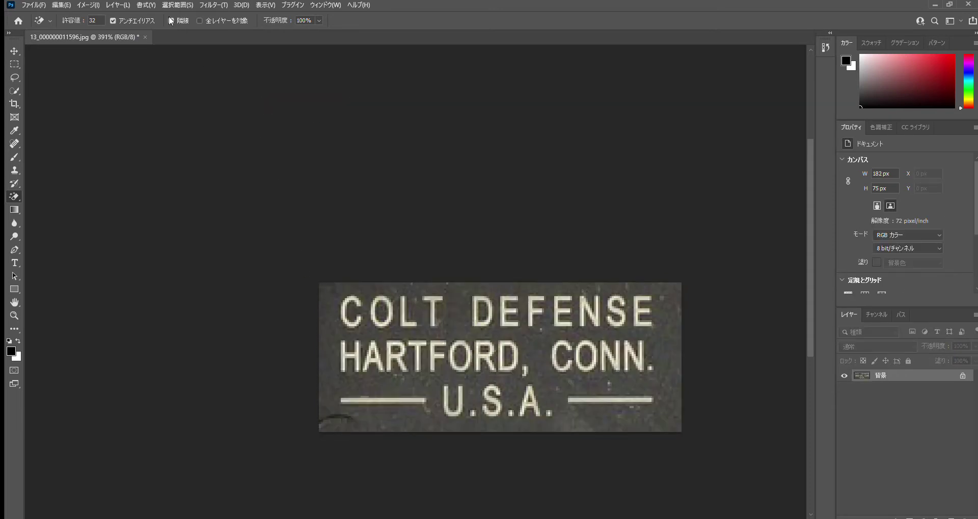
pyautogui.click(328, 295)
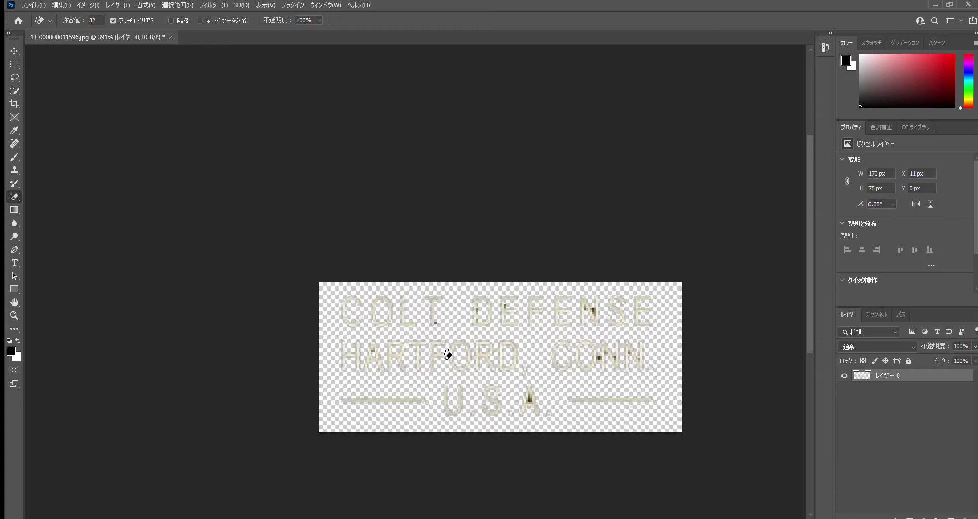
pyautogui.keyDown('alt'); pyautogui.scroll(5, 447, 355); pyautogui.keyUp('alt')
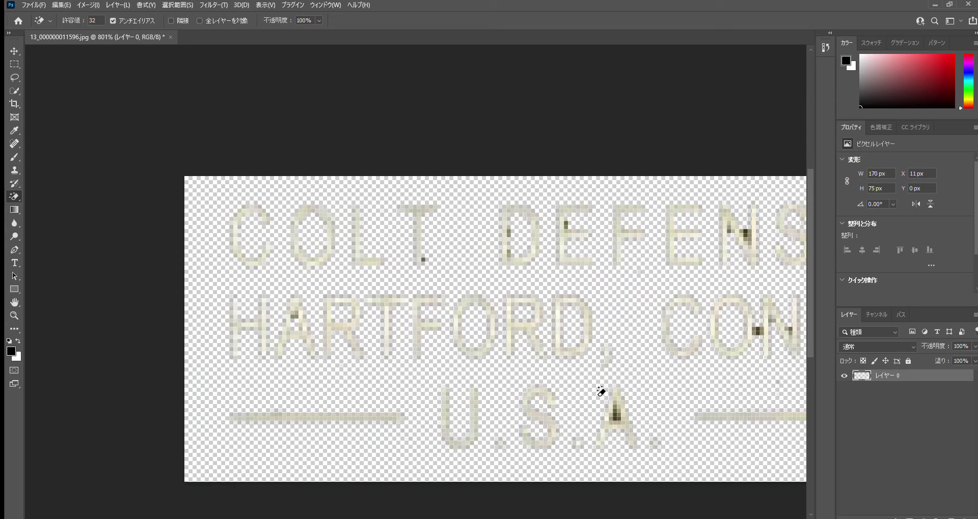
pyautogui.keyDown('ctrl'); pyautogui.hscroll(6, 601, 391); pyautogui.keyUp('ctrl')
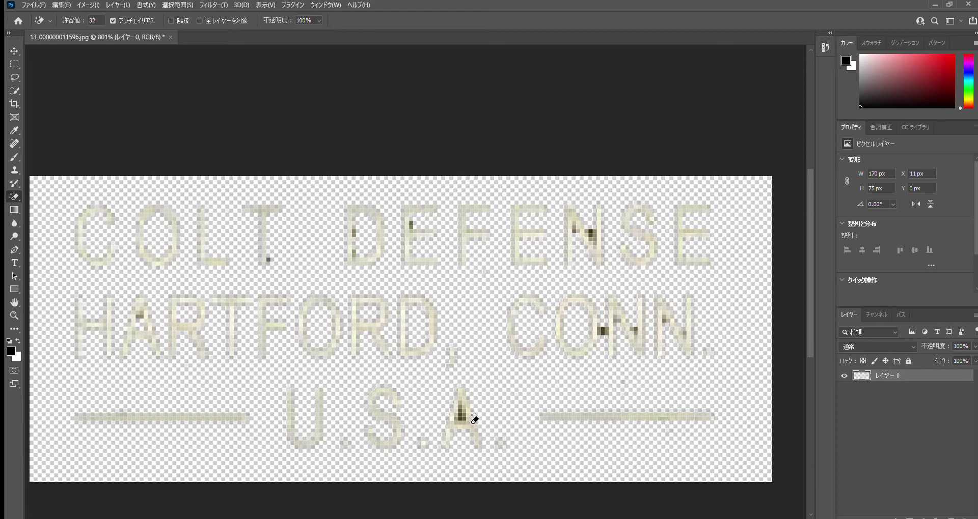
pyautogui.click(456, 413)
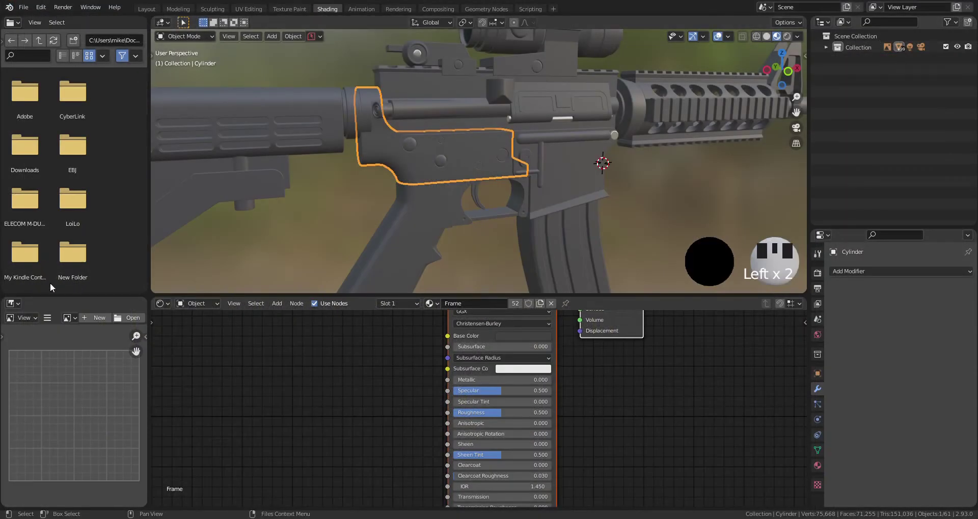
# Turn the area into an Image Editor set to Paint mode.
pyautogui.click(20, 300)
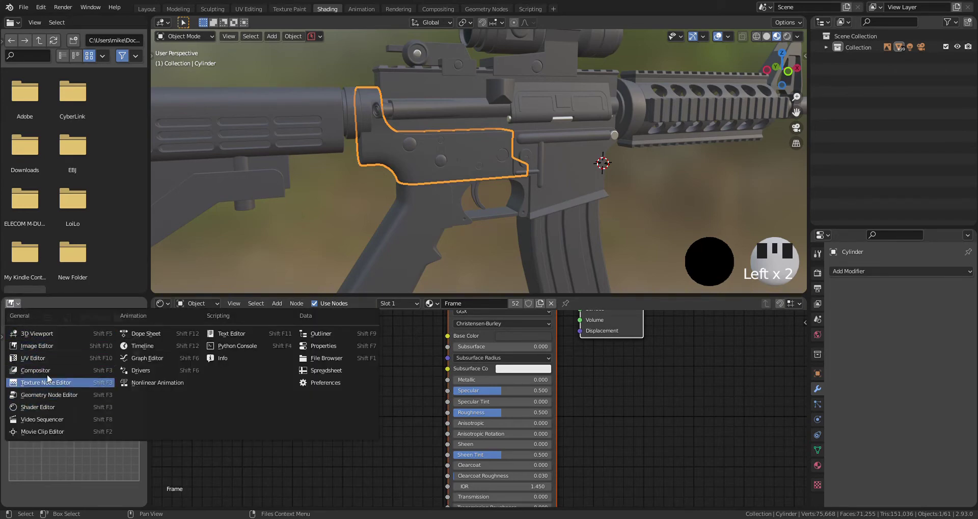
pyautogui.click(45, 346)
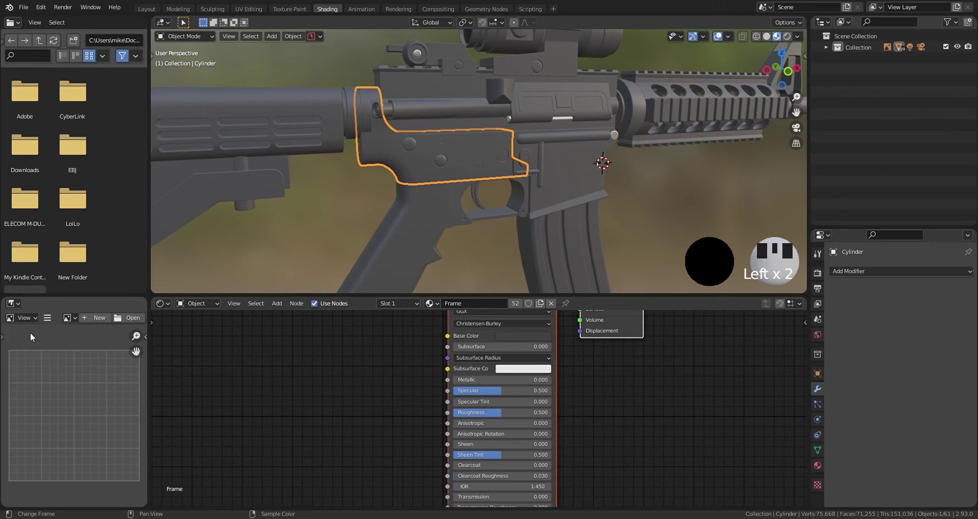
pyautogui.click(28, 321)
pyautogui.click(28, 331)
# Create a new black image named Colt_Text.
pyautogui.click(86, 320)
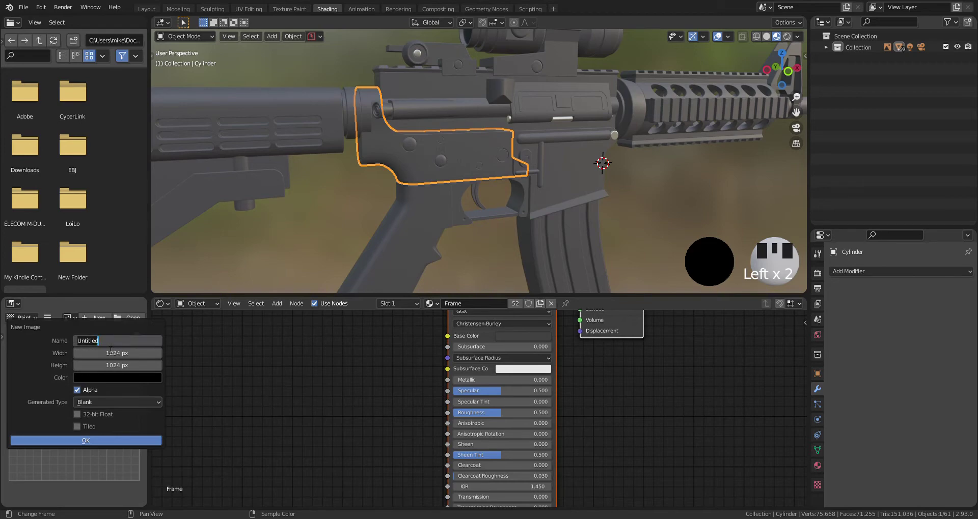
pyautogui.press('BackSpace')
pyautogui.click(98, 444)
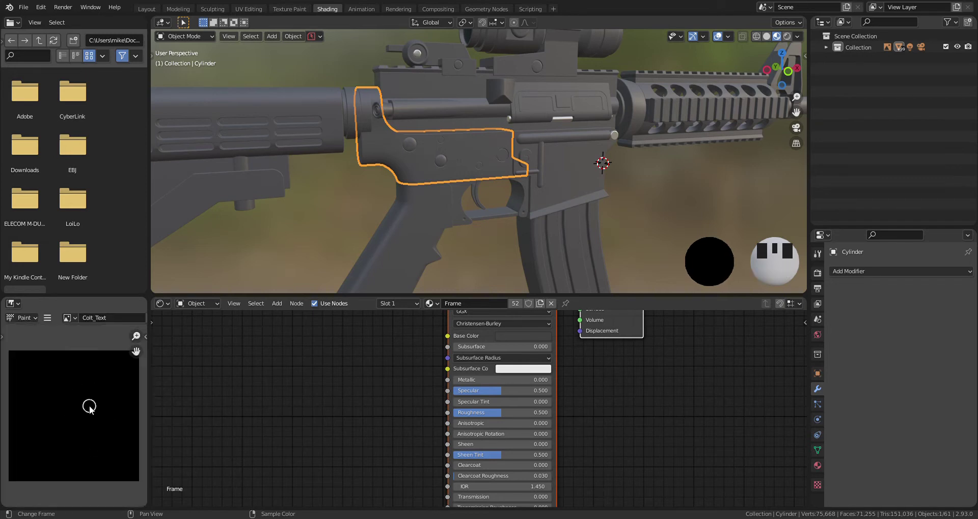
pyautogui.scroll(-4, 89, 412)
pyautogui.scroll(2, 88, 406)
pyautogui.hotkey('ctrl', 'z')
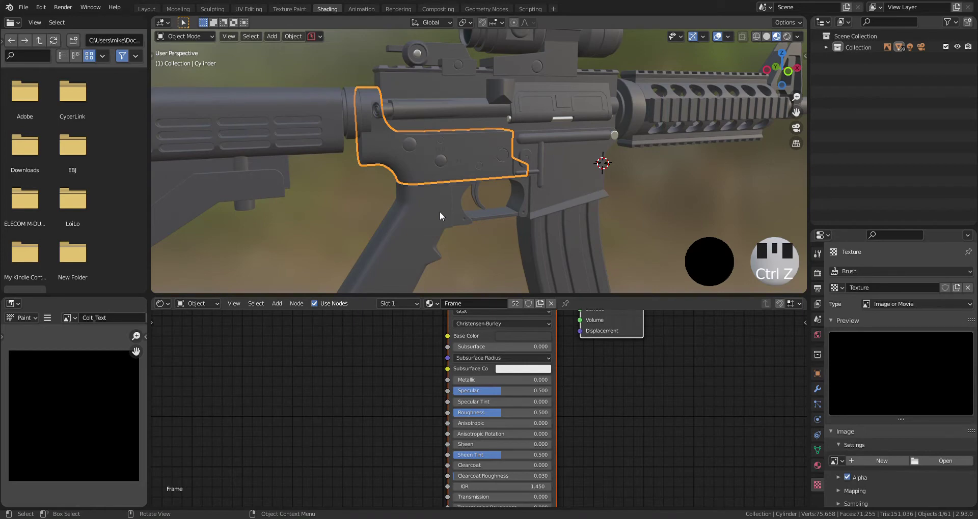
# Select all of the receiver mesh in Edit Mode and unwrap it with Smart UV Project.
pyautogui.hotkey('ctrl', 'Tab')
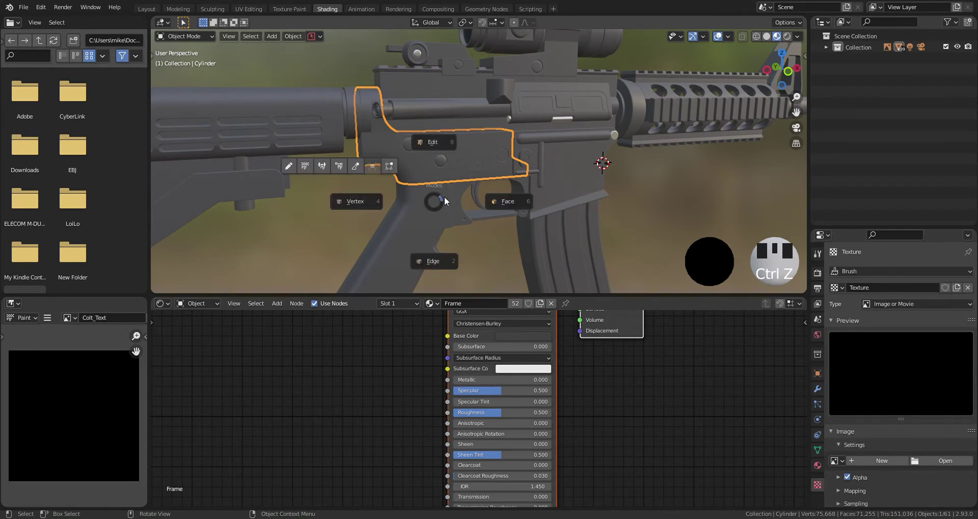
pyautogui.press('Tab')
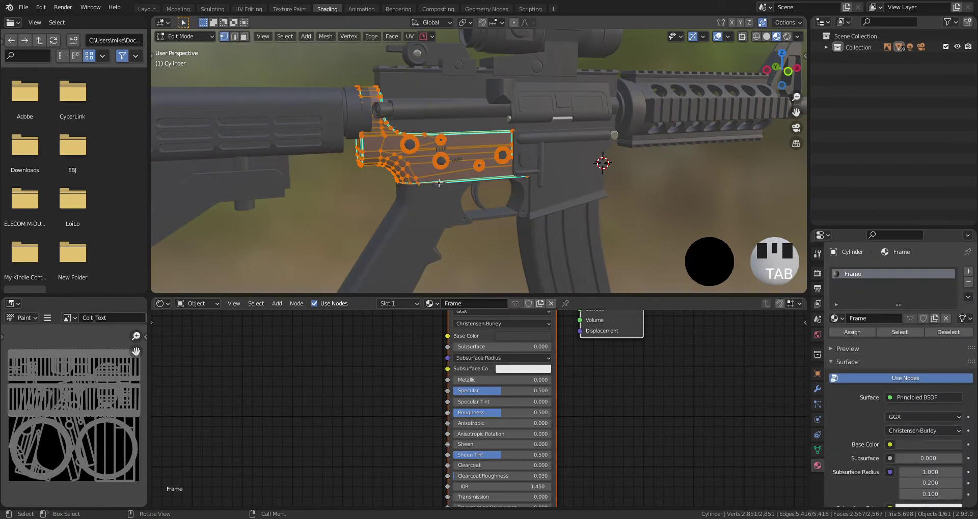
pyautogui.press('a')
pyautogui.press('u')
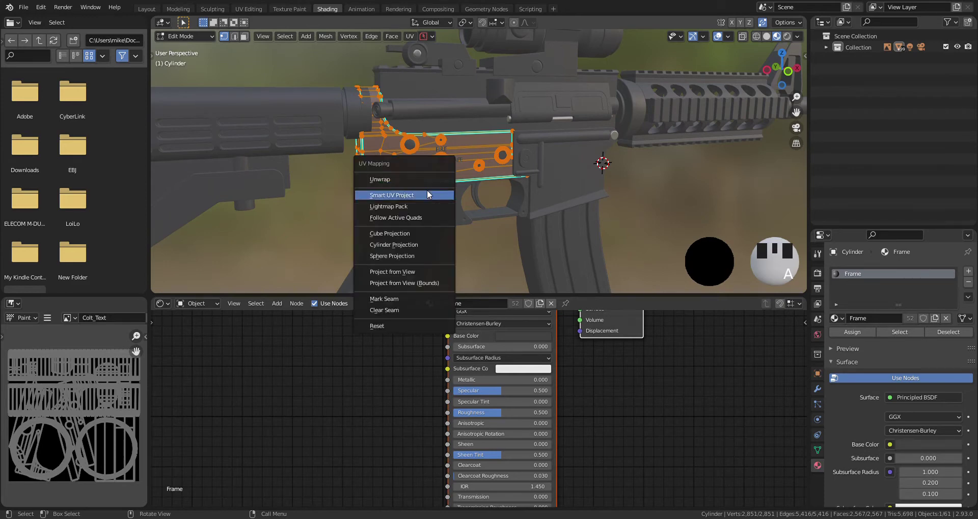
pyautogui.click(428, 195)
pyautogui.click(374, 278)
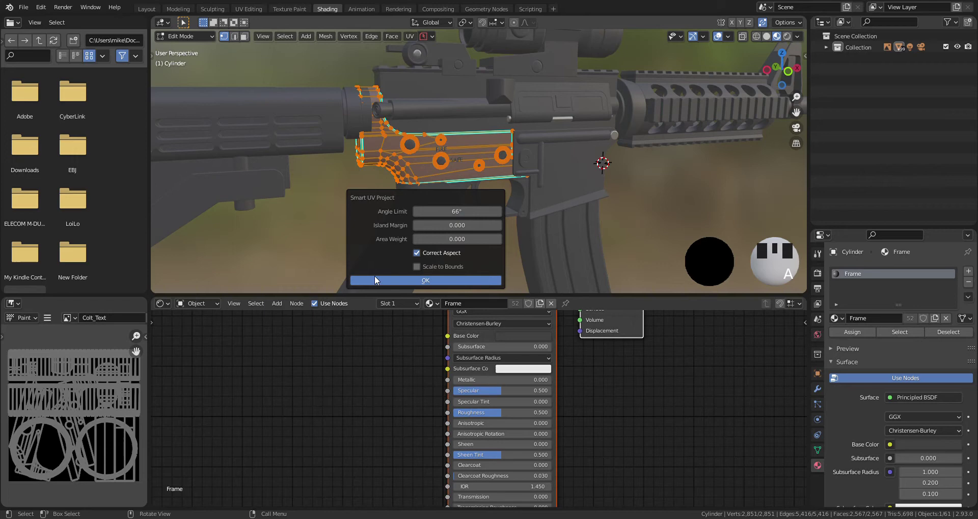
pyautogui.press('Tab')
pyautogui.press('Tab')
pyautogui.click(194, 38)
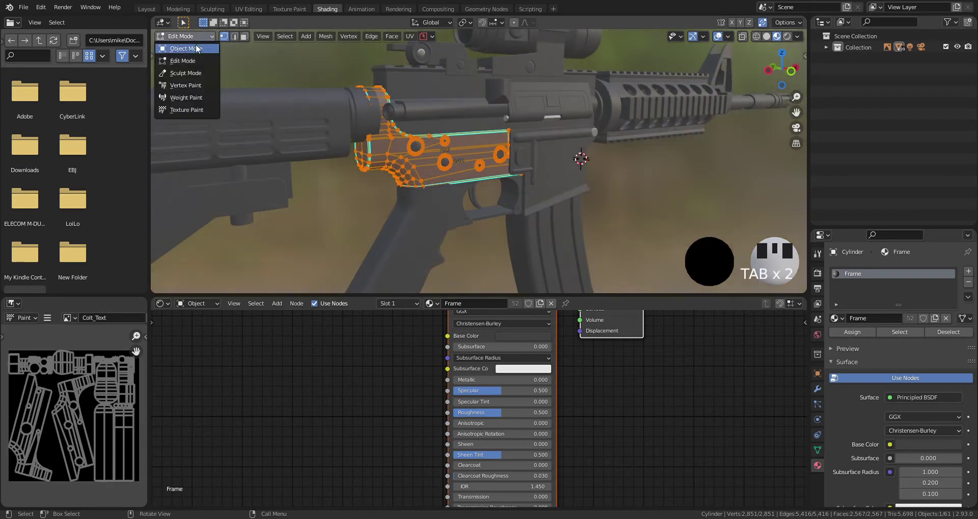
# Switch the receiver to Texture Paint mode and load the marking image as the brush texture.
pyautogui.click(197, 113)
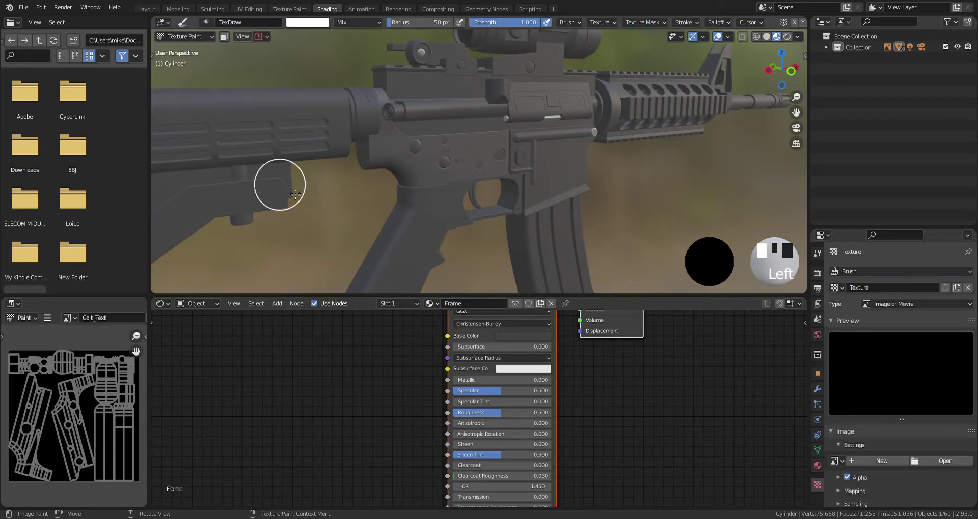
pyautogui.moveTo(338, 210); pyautogui.dragTo(461, 232, button='middle')
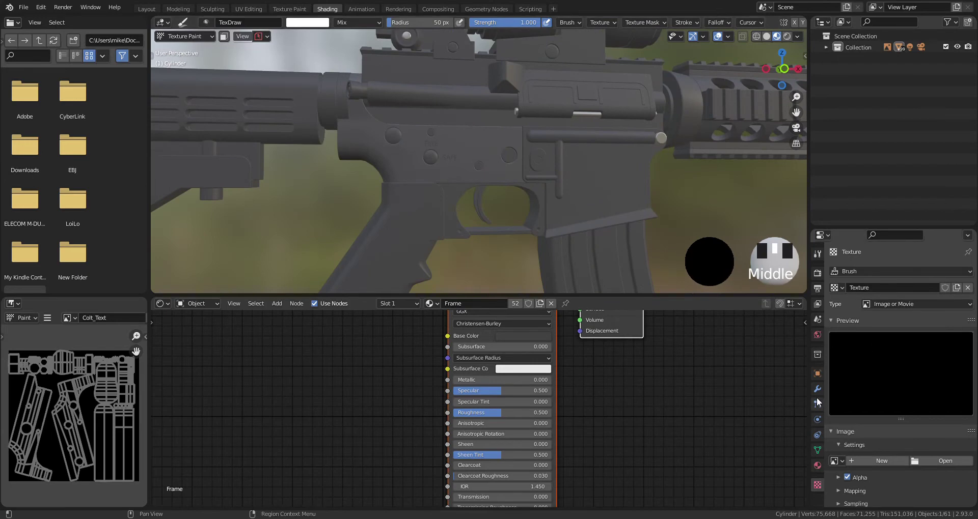
pyautogui.click(916, 461)
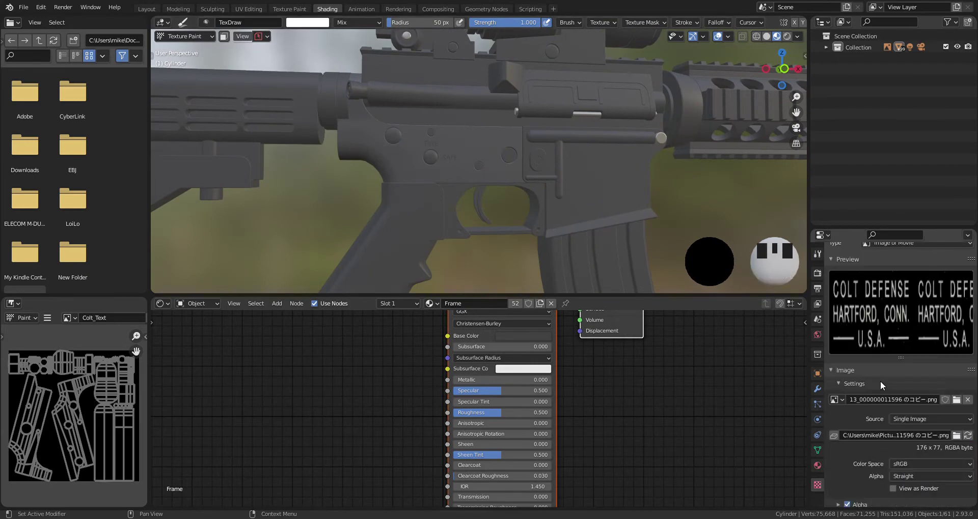
pyautogui.scroll(-3, 880, 381)
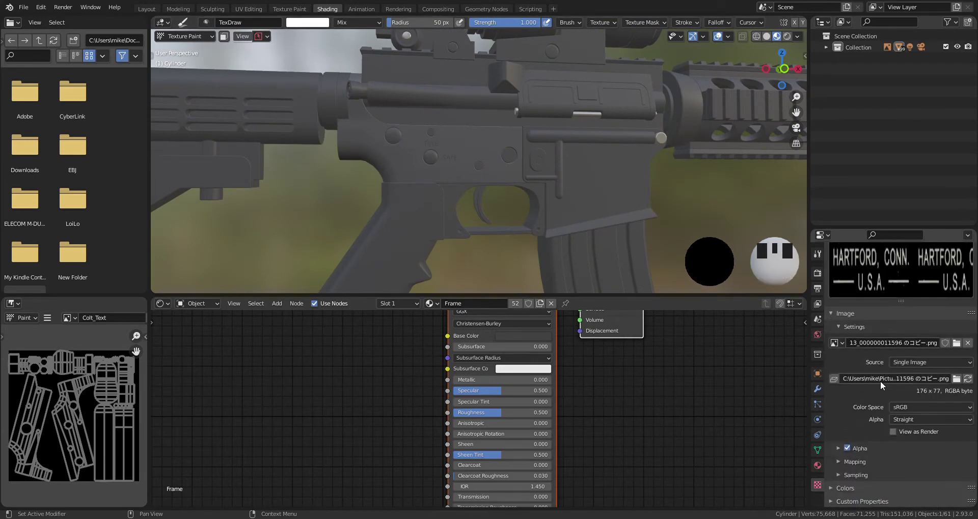
pyautogui.scroll(5, 880, 381)
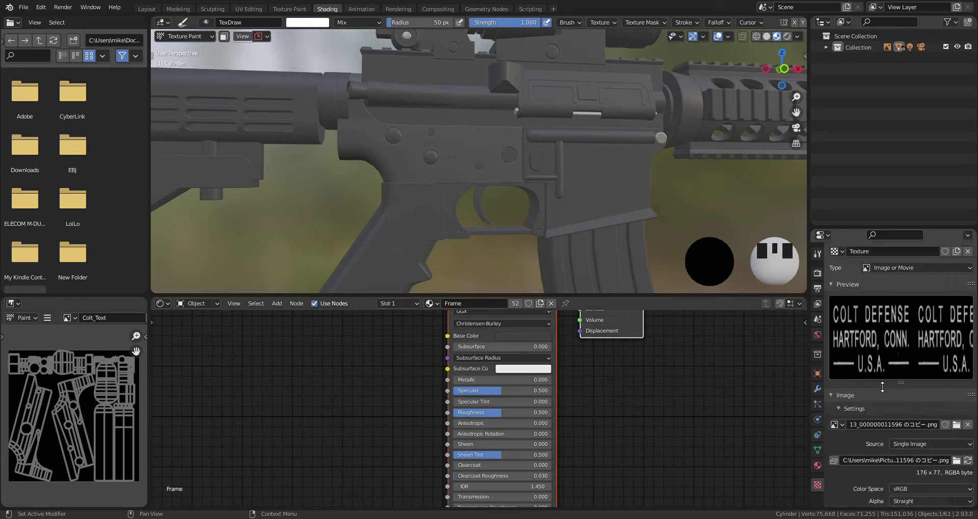
pyautogui.click(817, 256)
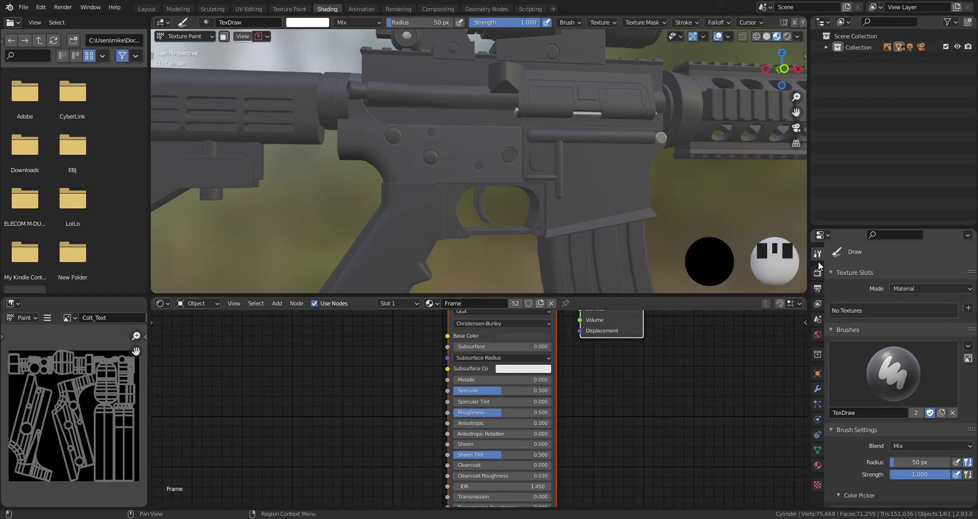
# Set the texture slot mode to Single Image using Colt_Text.
pyautogui.click(932, 292)
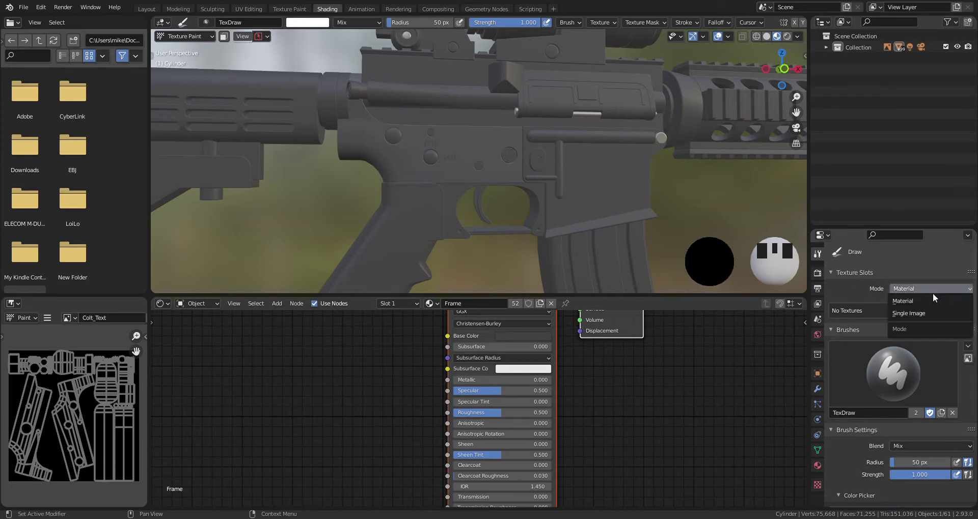
pyautogui.click(925, 312)
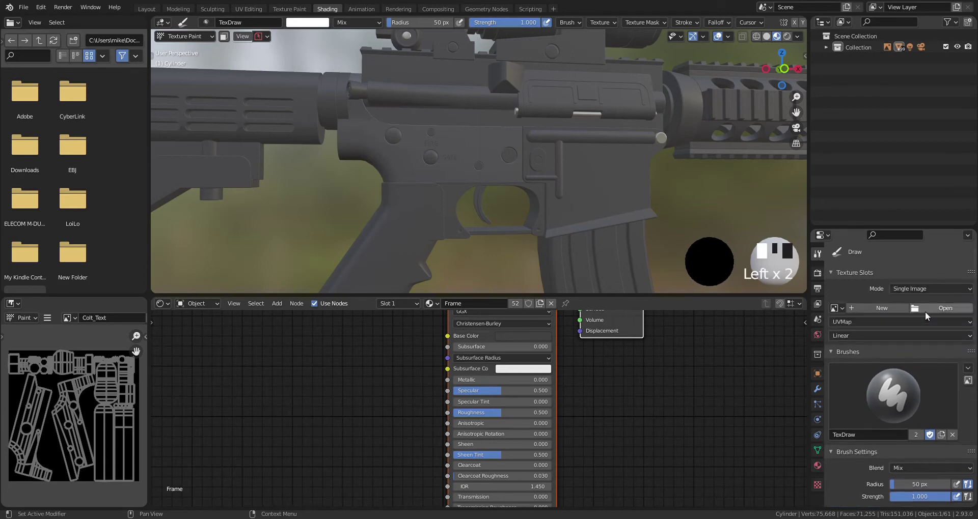
pyautogui.click(835, 308)
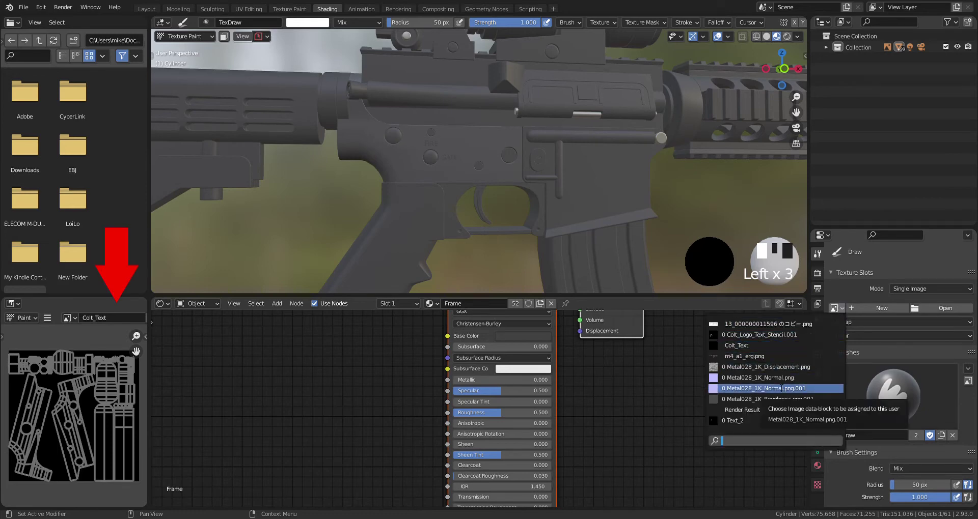
pyautogui.click(748, 346)
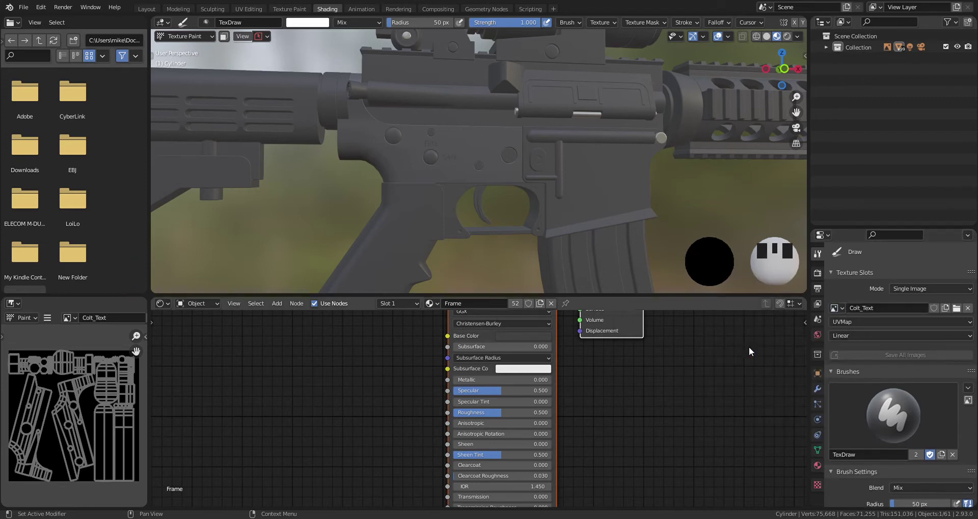
# Set the brush texture mapping to Stencil.
pyautogui.scroll(-10, 906, 360)
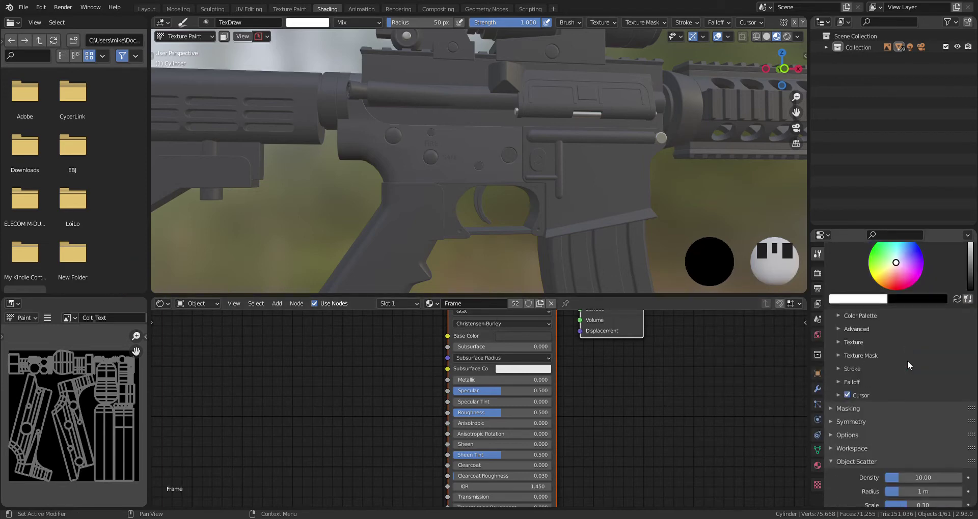
pyautogui.click(853, 343)
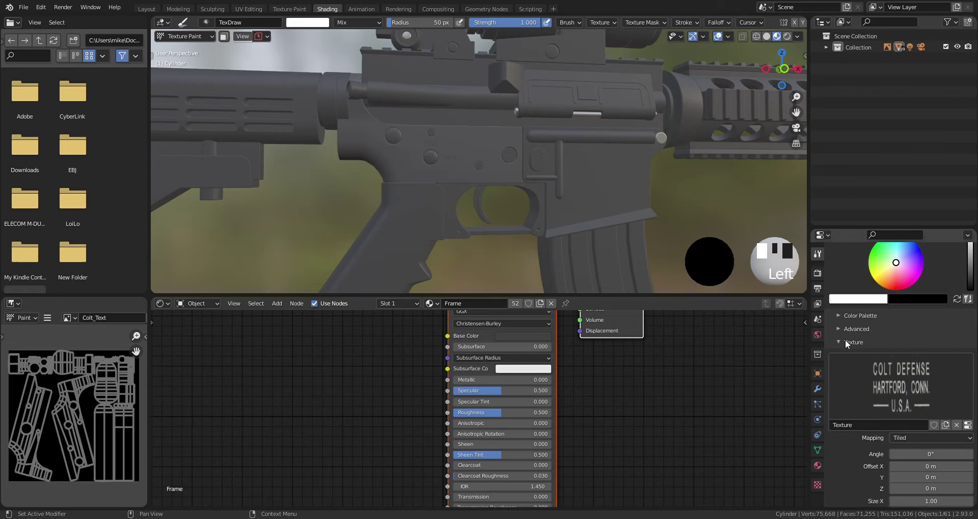
pyautogui.scroll(-4, 855, 366)
pyautogui.click(923, 343)
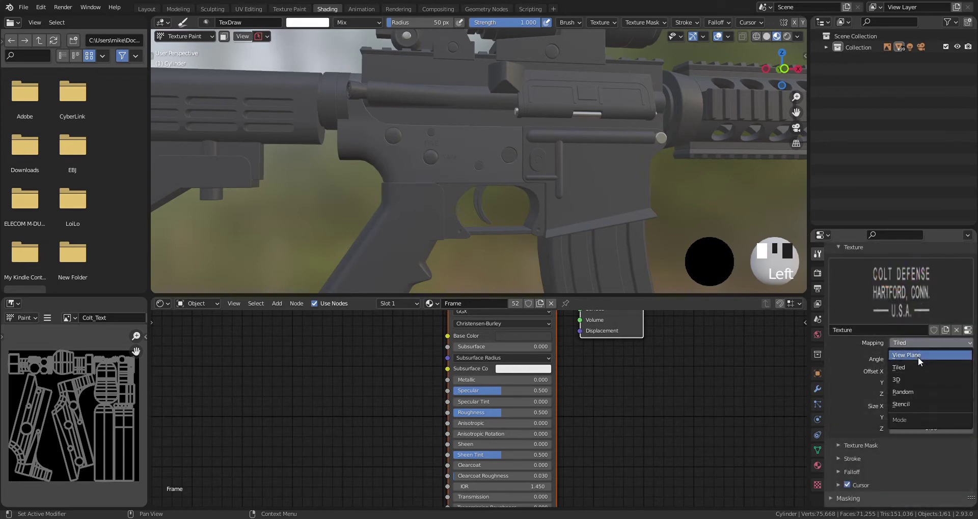
pyautogui.click(909, 405)
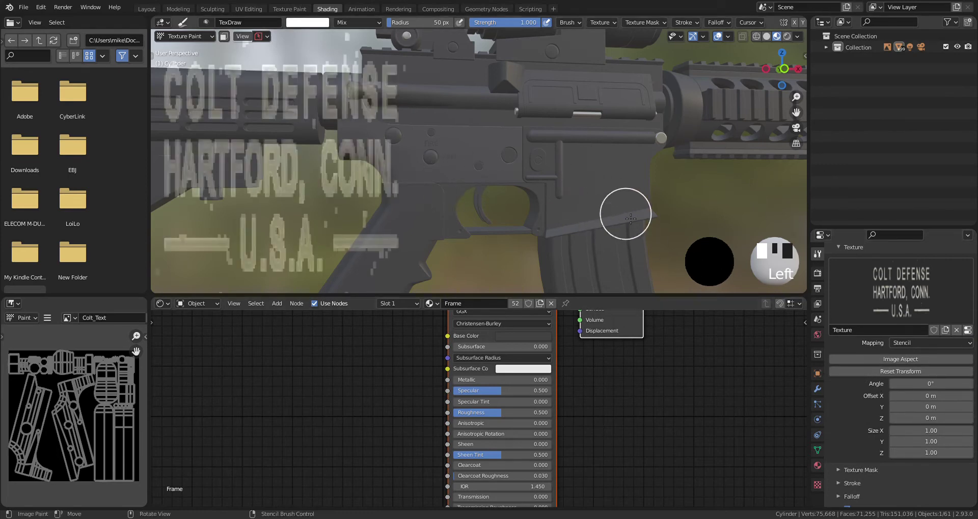
# In Numpad 9 side view, move the stencil over the rifle and fit it with Image Aspect.
pyautogui.press('KP_9')
pyautogui.moveTo(360, 179); pyautogui.dragTo(466, 191, button='right')
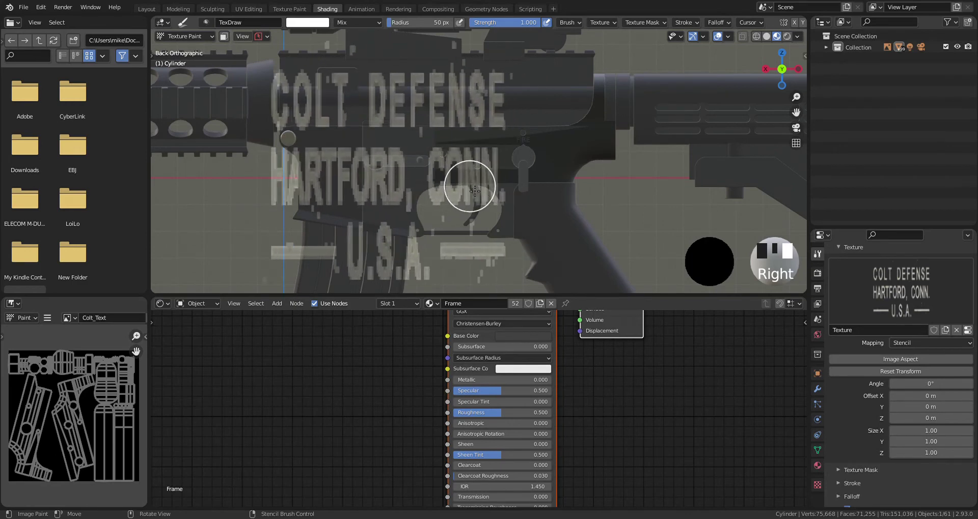
pyautogui.click(935, 360)
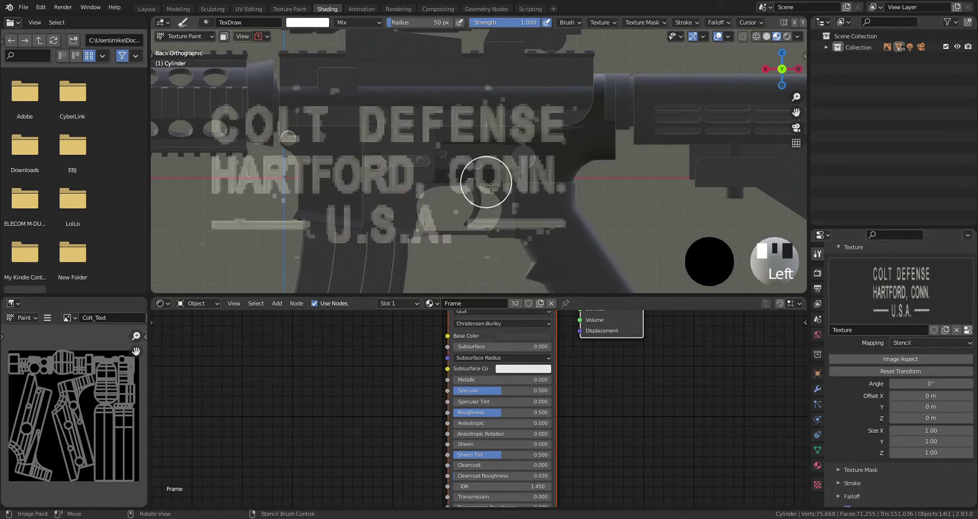
pyautogui.scroll(-4, 491, 187)
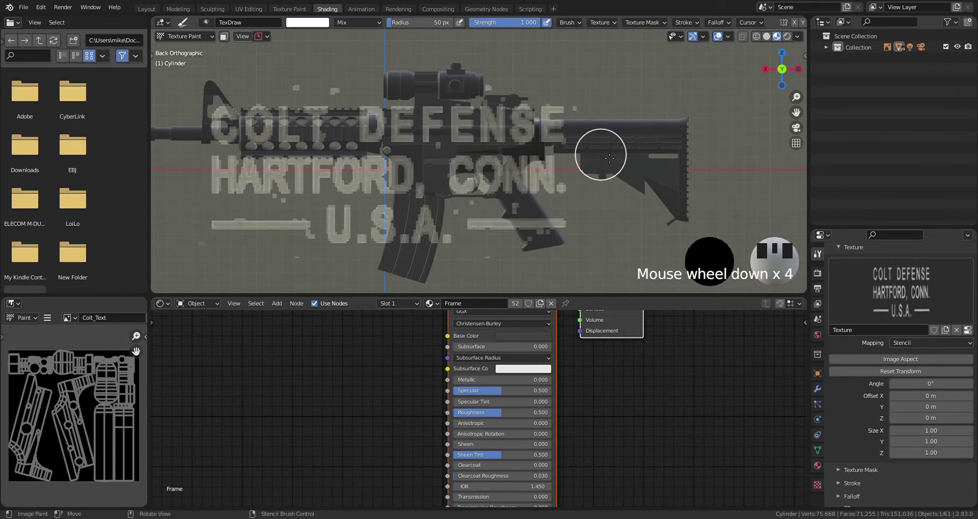
# Scale and position the COLT DEFENSE stencil text over the receiver above the trigger.
pyautogui.keyDown('shift'); pyautogui.moveTo(609, 158); pyautogui.dragTo(427, 169, button='right'); pyautogui.keyUp('shift')
pyautogui.scroll(6, 427, 170)
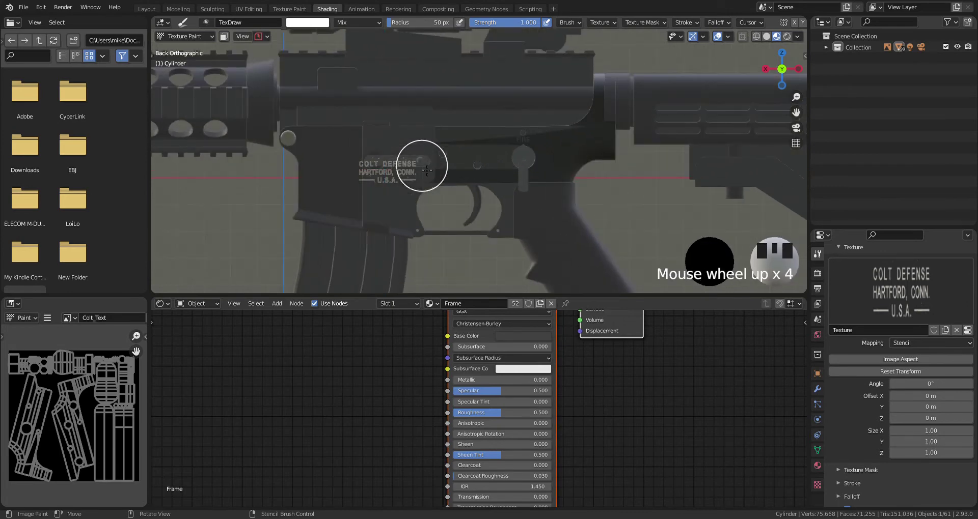
pyautogui.scroll(3, 402, 170)
pyautogui.keyDown('shift'); pyautogui.moveTo(402, 171); pyautogui.dragTo(524, 184, button='middle'); pyautogui.keyUp('shift')
pyautogui.moveTo(524, 183)
pyautogui.keyDown('shift'); pyautogui.mouseDown(button='right')
pyautogui.moveTo(608, 227)
pyautogui.moveTo(652, 277)
pyautogui.mouseUp(button='right'); pyautogui.keyUp('shift')
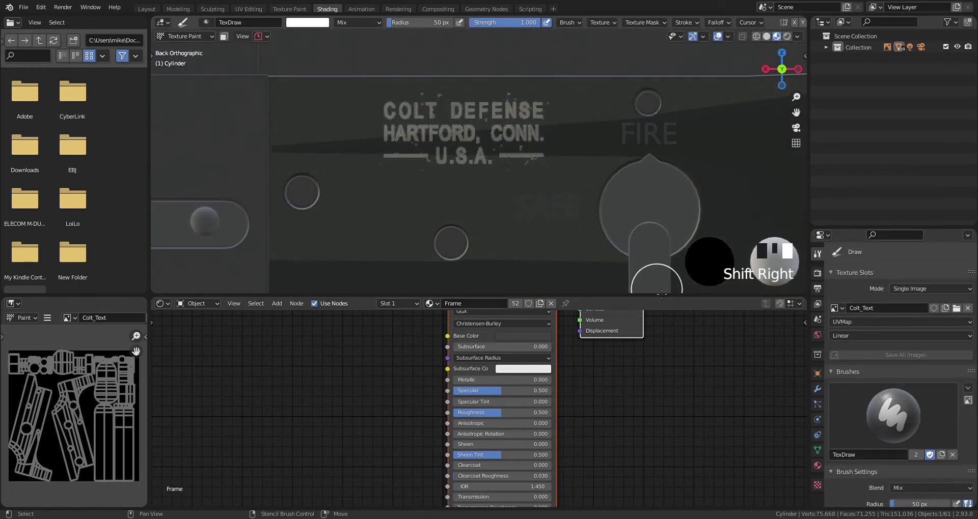
pyautogui.moveTo(605, 164)
pyautogui.keyDown('shift'); pyautogui.mouseDown(button='right')
pyautogui.moveTo(571, 157)
pyautogui.moveTo(611, 184)
pyautogui.moveTo(560, 164)
pyautogui.mouseUp(button='right'); pyautogui.keyUp('shift')
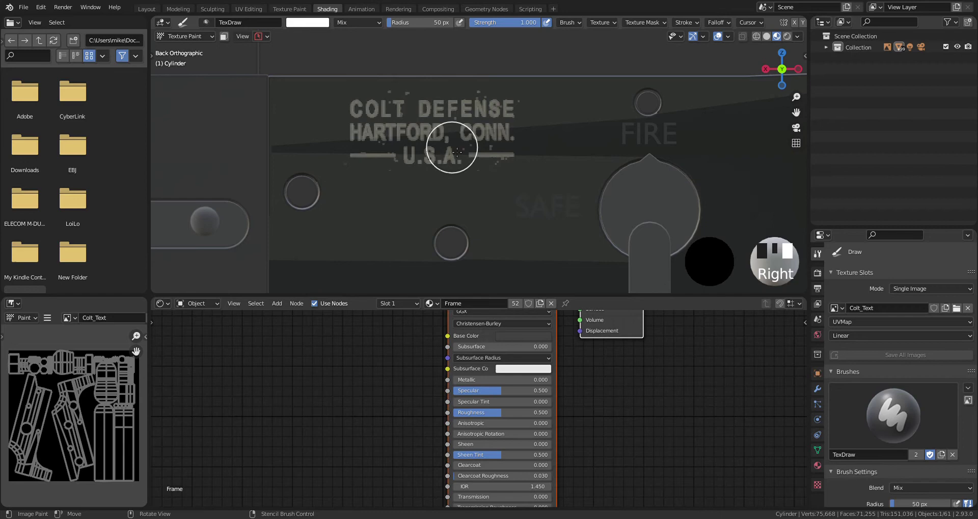
# Paint the COLT DEFENSE, HARTFORD, CONN. U.S.A. markings through the stencil onto the receiver.
pyautogui.moveTo(457, 151)
pyautogui.mouseDown()
pyautogui.moveTo(540, 128)
pyautogui.moveTo(303, 157)
pyautogui.moveTo(385, 132)
pyautogui.moveTo(514, 122)
pyautogui.moveTo(513, 112)
pyautogui.moveTo(403, 107)
pyautogui.moveTo(353, 120)
pyautogui.moveTo(493, 109)
pyautogui.mouseUp()
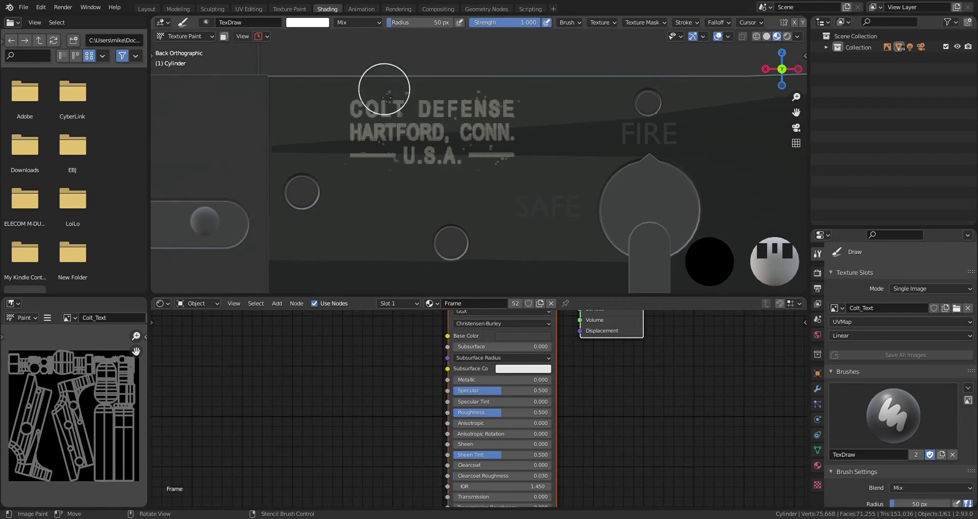
pyautogui.moveTo(502, 109)
pyautogui.mouseDown()
pyautogui.moveTo(519, 157)
pyautogui.moveTo(446, 172)
pyautogui.mouseUp()
pyautogui.moveTo(468, 137)
pyautogui.mouseDown()
pyautogui.moveTo(518, 164)
pyautogui.moveTo(491, 96)
pyautogui.moveTo(372, 168)
pyautogui.moveTo(310, 166)
pyautogui.moveTo(422, 120)
pyautogui.moveTo(538, 119)
pyautogui.moveTo(493, 179)
pyautogui.moveTo(436, 98)
pyautogui.moveTo(352, 146)
pyautogui.moveTo(460, 203)
pyautogui.moveTo(570, 157)
pyautogui.moveTo(328, 153)
pyautogui.mouseUp()
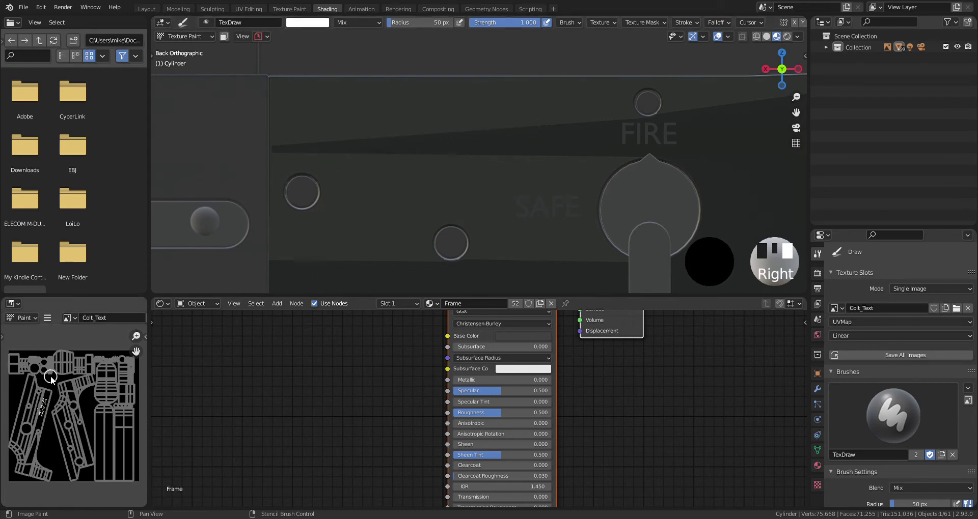
# Bring the painted markings into view in the image editor and widen the area.
pyautogui.scroll(5, 51, 403)
pyautogui.moveTo(57, 426); pyautogui.dragTo(142, 463, button='middle')
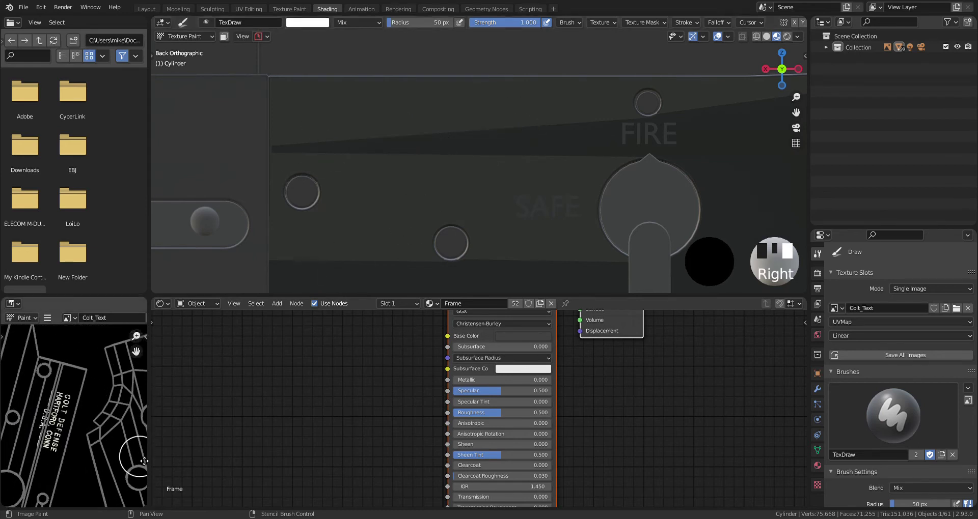
pyautogui.moveTo(517, 224)
pyautogui.mouseDown()
pyautogui.moveTo(523, 199)
pyautogui.moveTo(459, 159)
pyautogui.moveTo(532, 156)
pyautogui.mouseUp()
pyautogui.moveTo(148, 356); pyautogui.dragTo(216, 357)
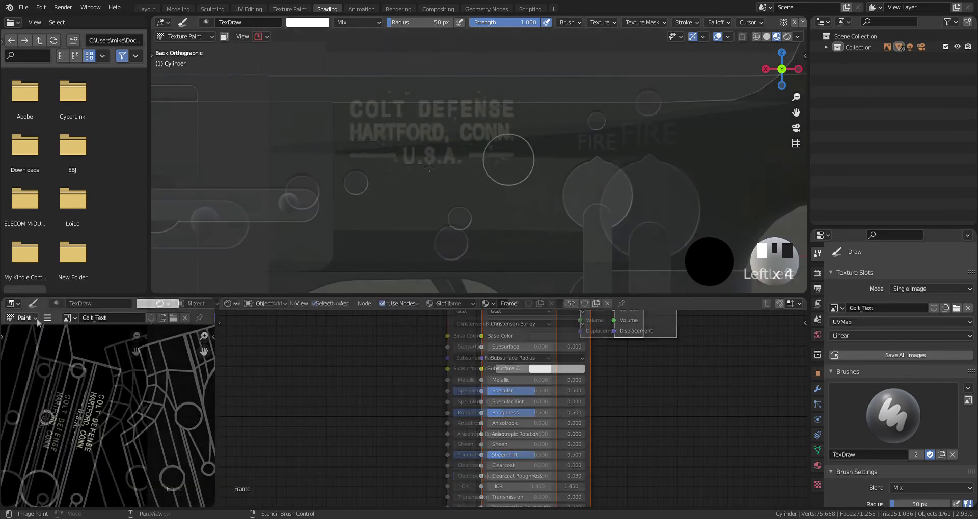
# Save the Colt_Text image from the Image menu and return to Object Mode.
pyautogui.click(47, 318)
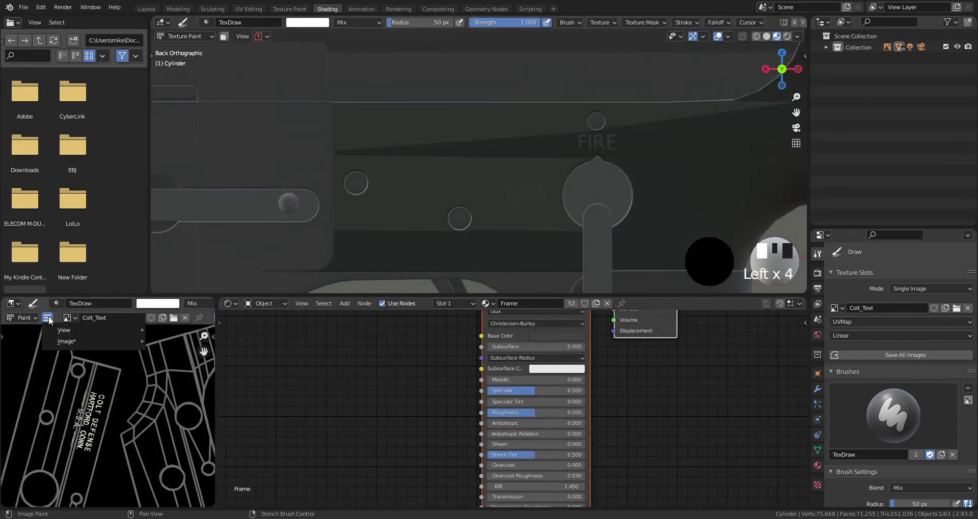
pyautogui.moveTo(64, 341)
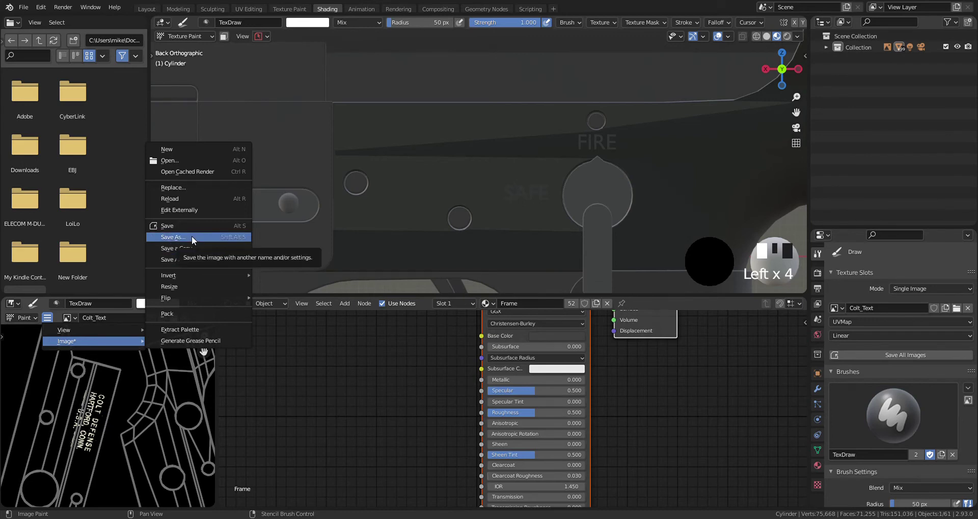
pyautogui.press('Escape')
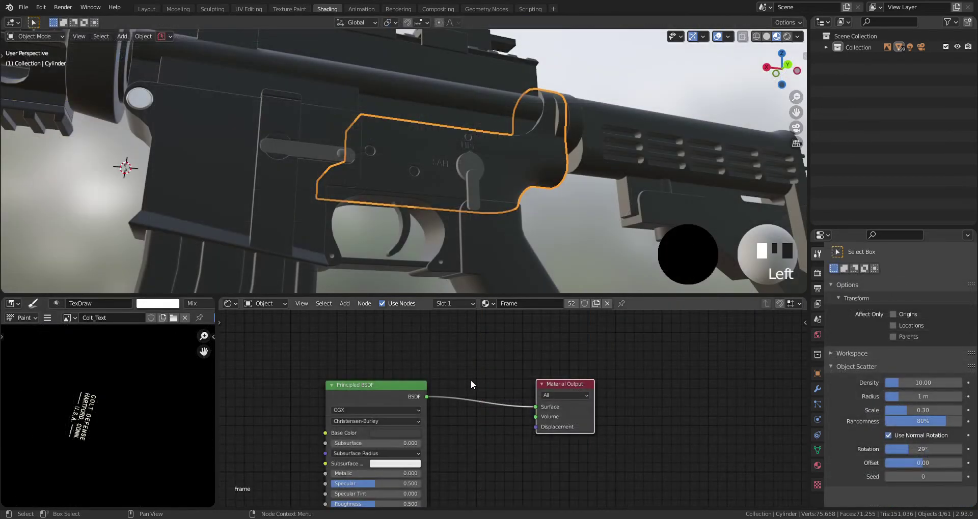
pyautogui.hotkey('shift', 'a')
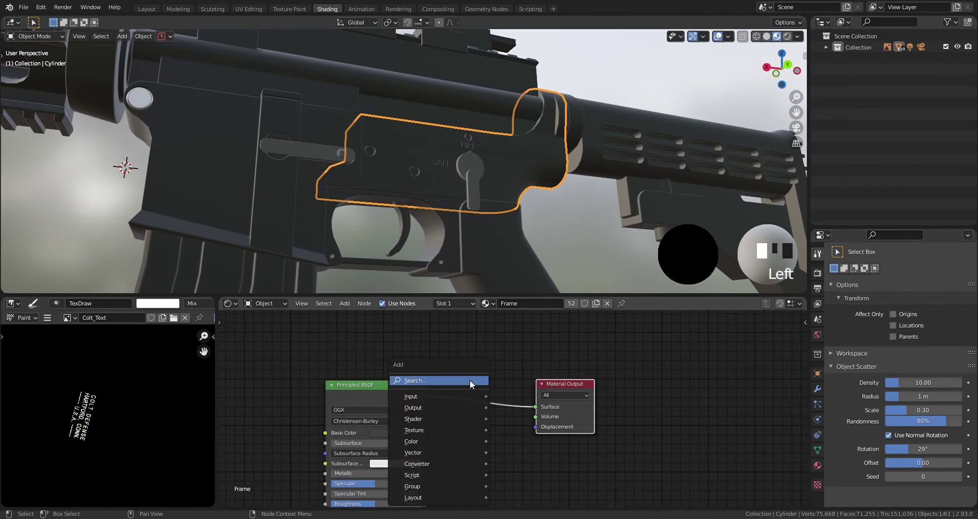
# Insert a Mix Shader between the Principled BSDF and Material Output in the Frame material.
pyautogui.moveTo(451, 419)
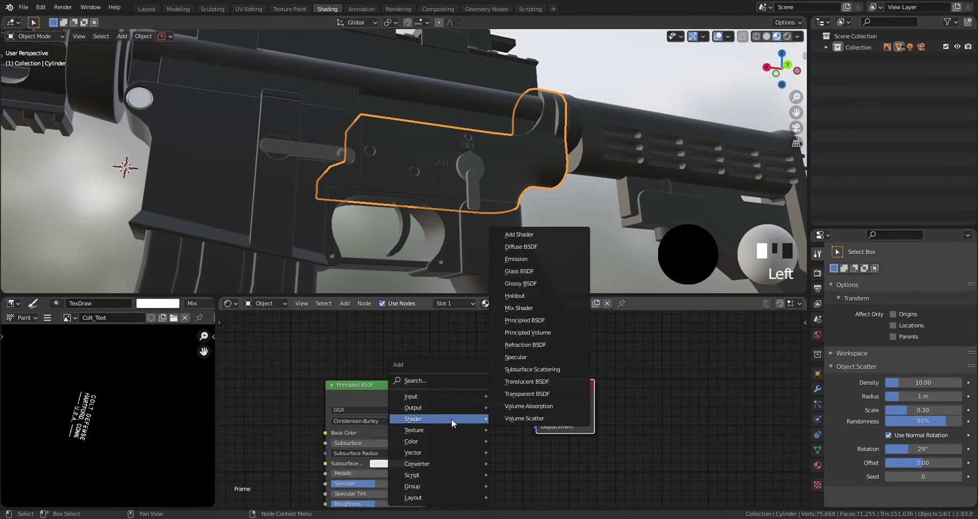
pyautogui.click(520, 308)
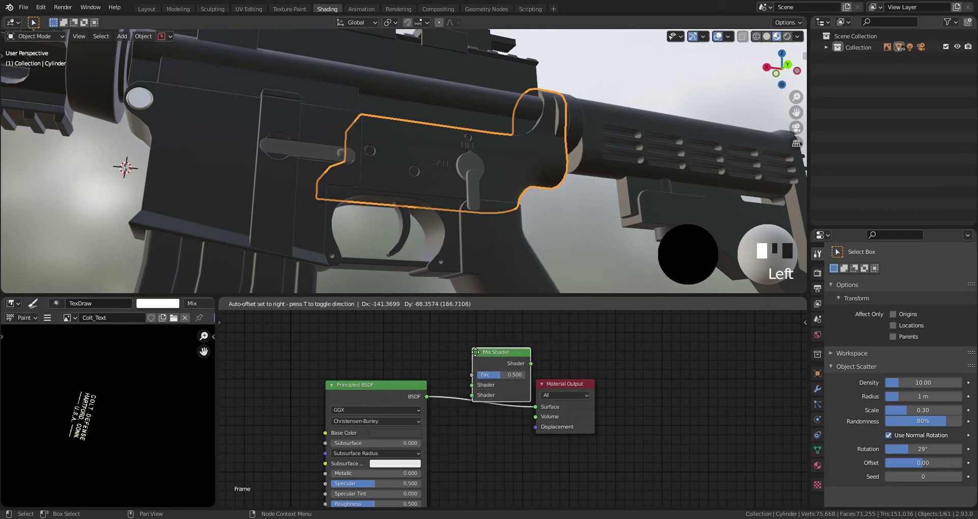
pyautogui.click(469, 350)
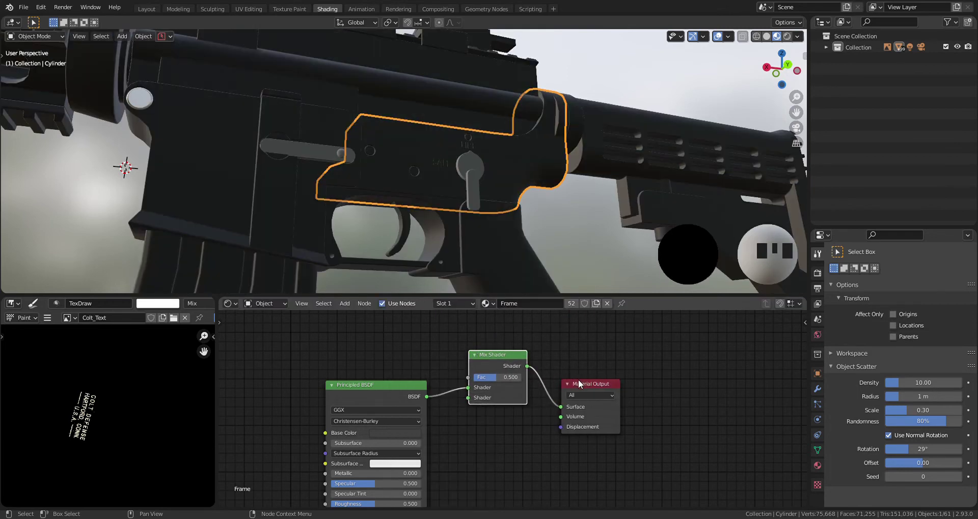
pyautogui.moveTo(592, 386); pyautogui.dragTo(607, 383)
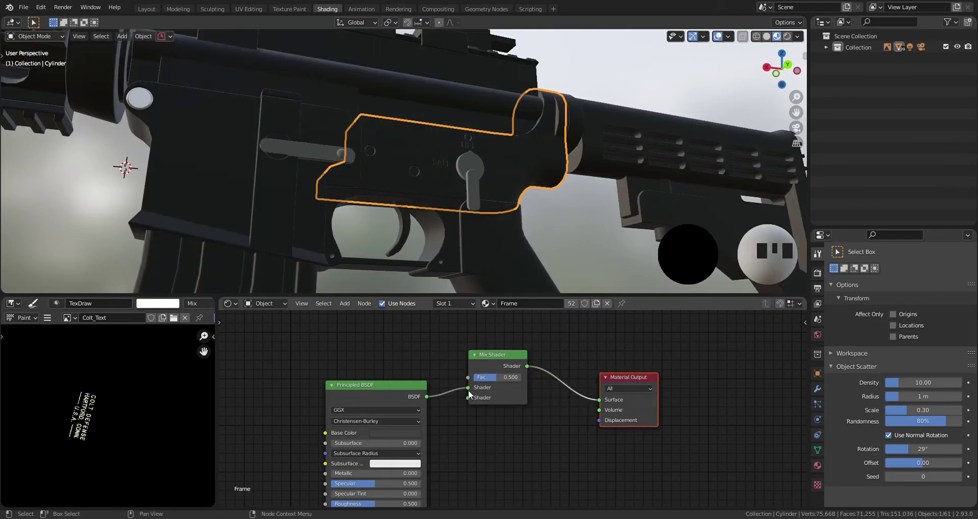
pyautogui.moveTo(467, 387); pyautogui.dragTo(469, 398)
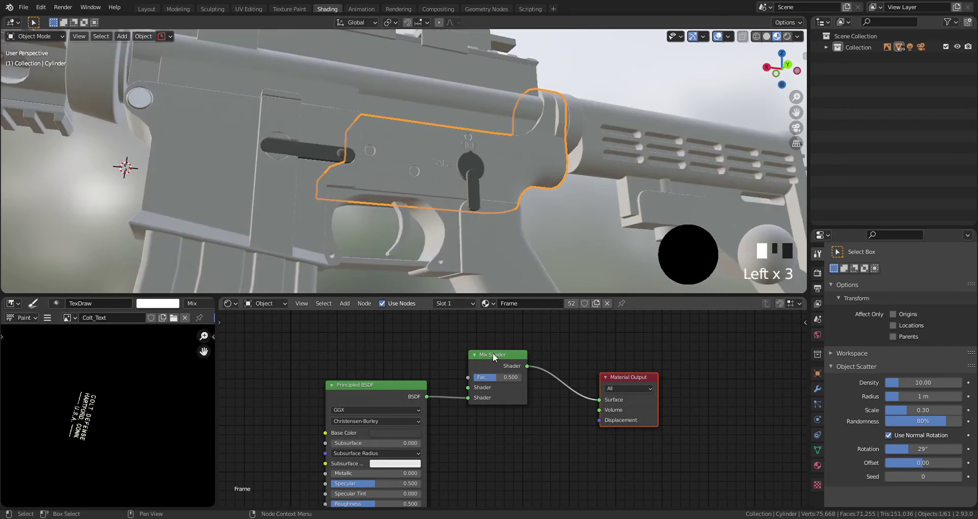
# Add an Image Texture node loaded with Colt_Text and check the markings on the rifle.
pyautogui.hotkey('shift', 'a')
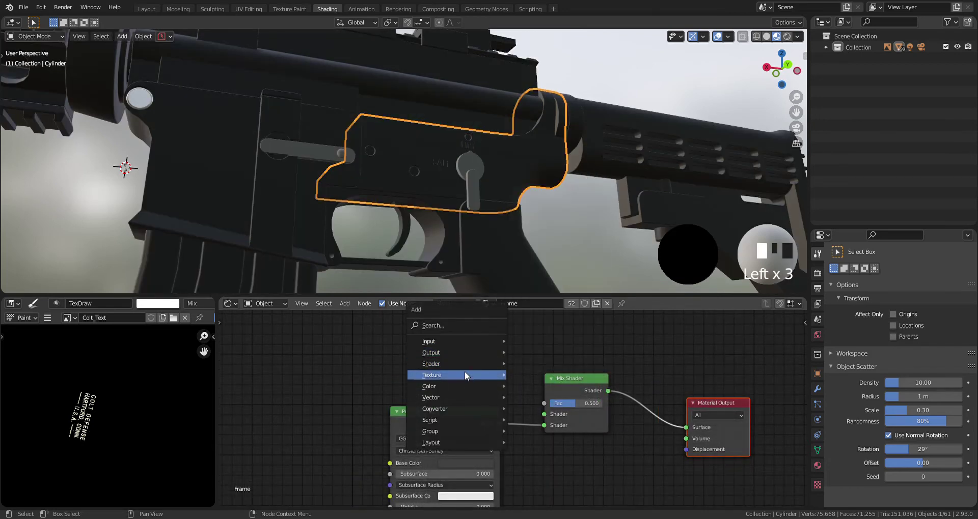
pyautogui.moveTo(498, 373)
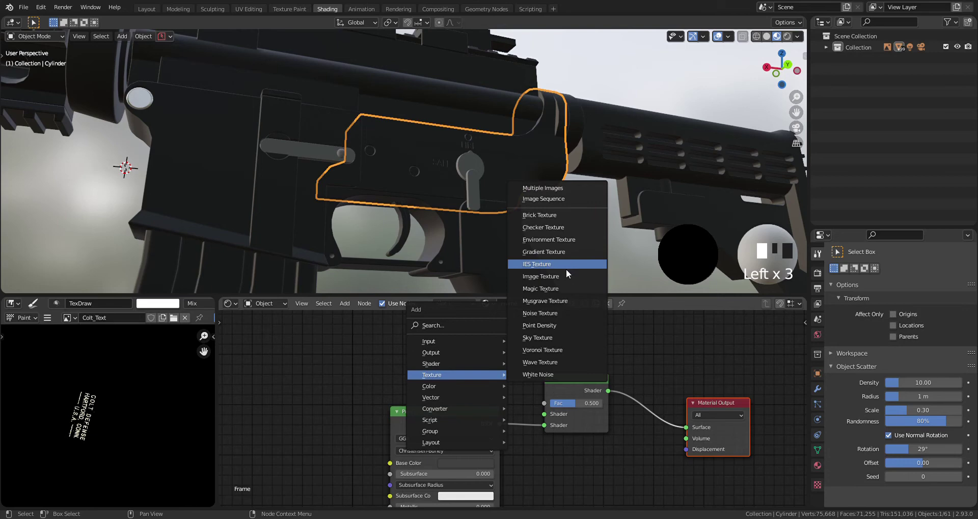
pyautogui.click(566, 282)
pyautogui.click(351, 348)
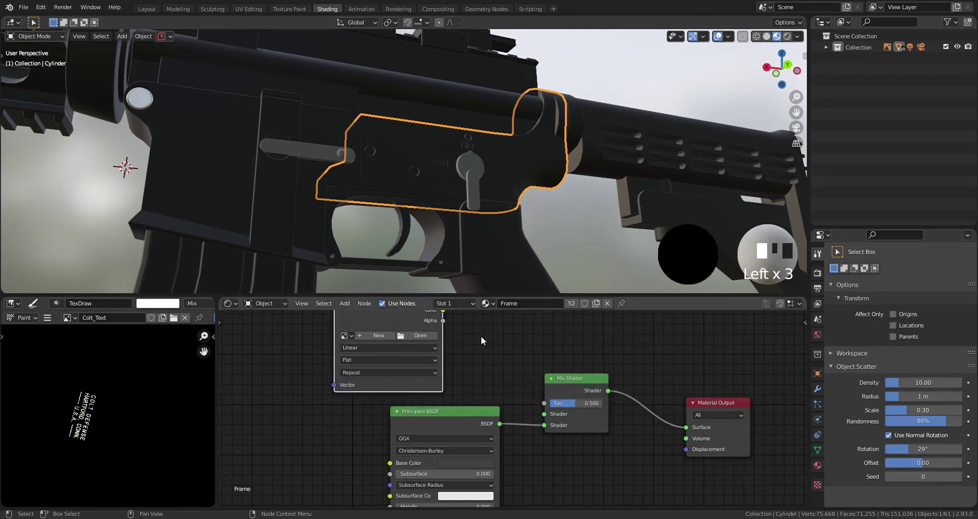
pyautogui.moveTo(483, 342); pyautogui.dragTo(489, 376, button='middle')
pyautogui.moveTo(409, 350); pyautogui.dragTo(546, 449)
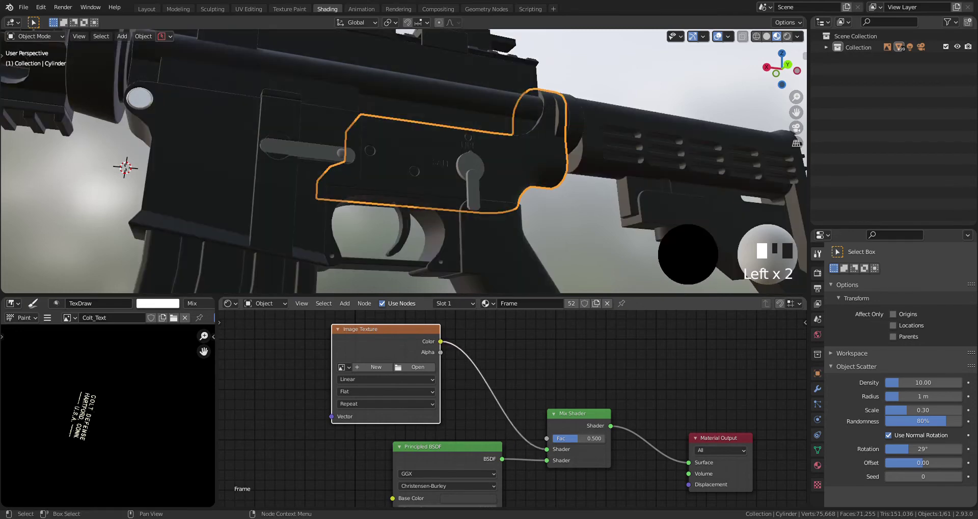
pyautogui.click(406, 355)
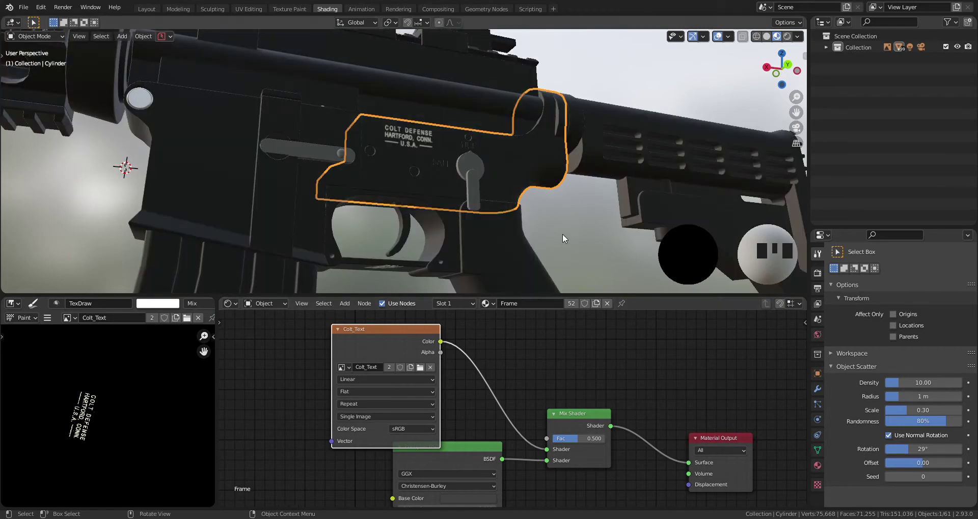
pyautogui.moveTo(384, 344); pyautogui.dragTo(366, 334)
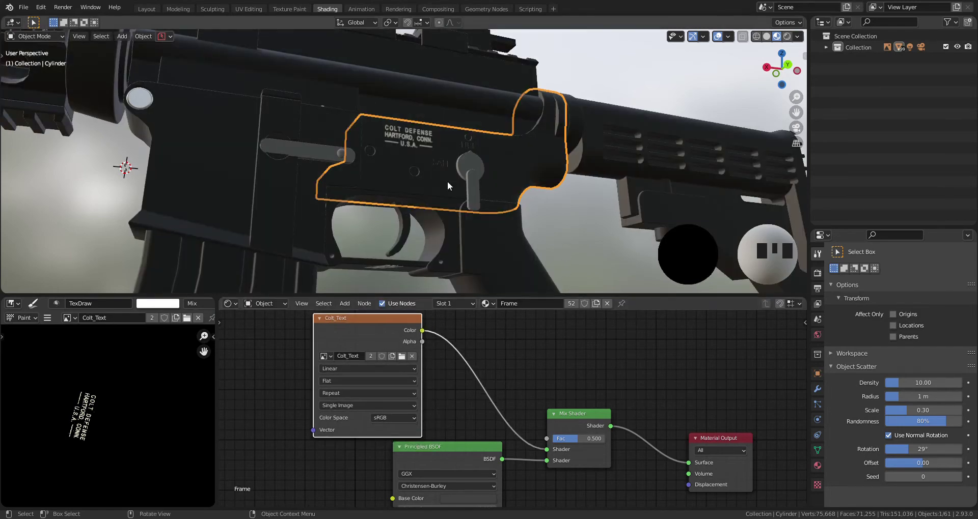
pyautogui.moveTo(447, 182); pyautogui.dragTo(457, 204, button='middle')
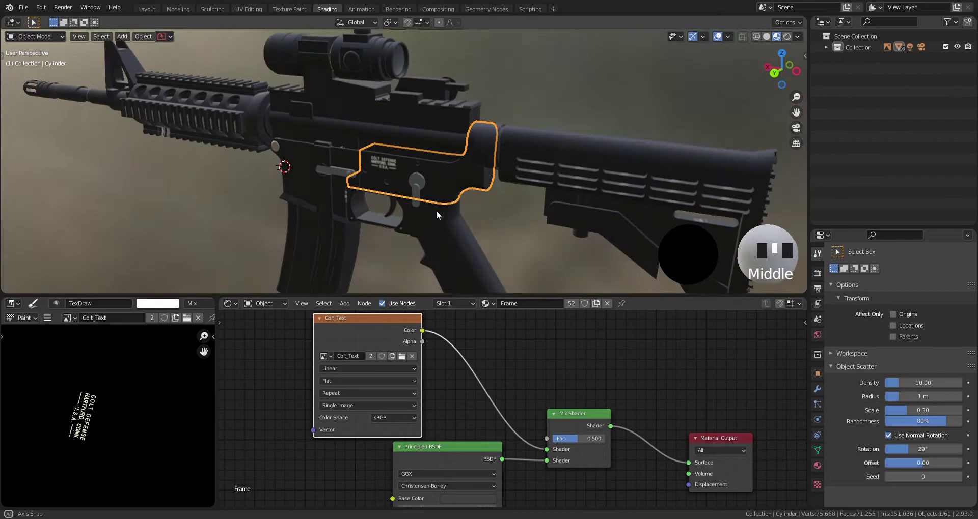
pyautogui.moveTo(436, 214); pyautogui.dragTo(274, 197, button='middle')
# Give the lower receiver its own Frame.002 material copy.
pyautogui.scroll(-3, 274, 196)
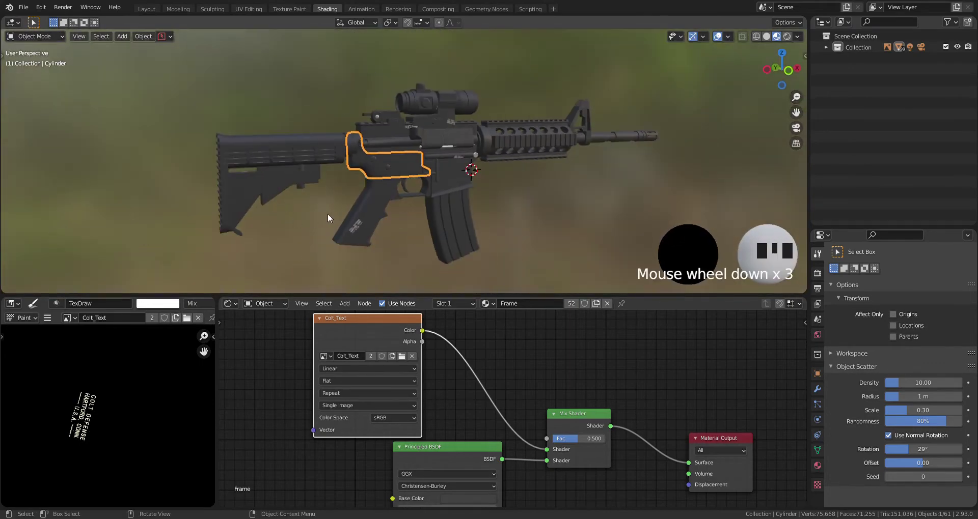
pyautogui.scroll(3, 370, 192)
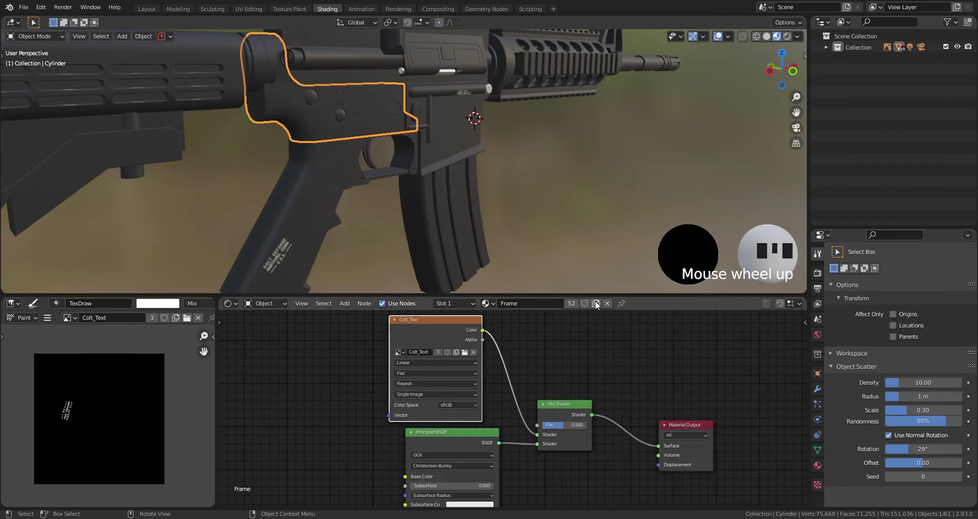
pyautogui.click(596, 303)
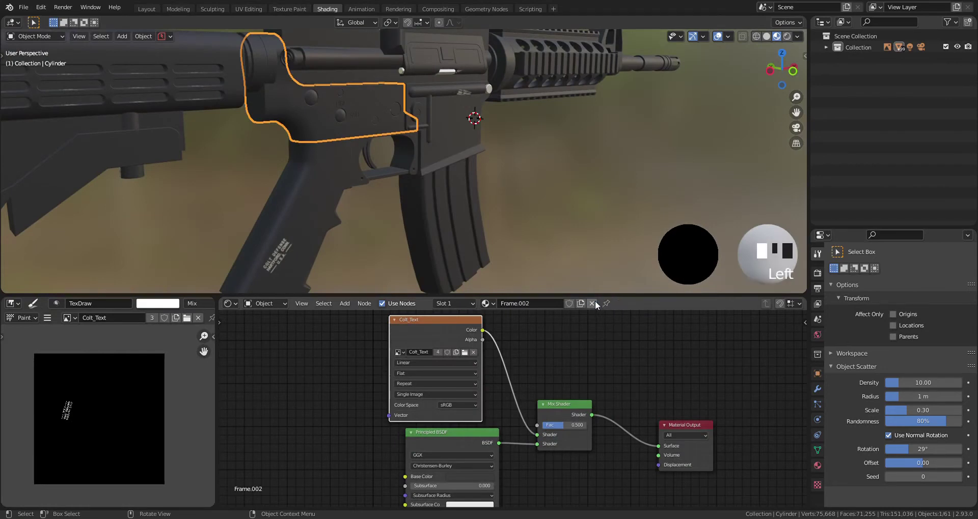
# On the stock's Frame material, unlink Colt_Text, wire Principled BSDF to output, and delete the Mix Shader.
pyautogui.keyDown('shift'); pyautogui.moveTo(352, 173); pyautogui.dragTo(402, 164, button='middle'); pyautogui.keyUp('shift')
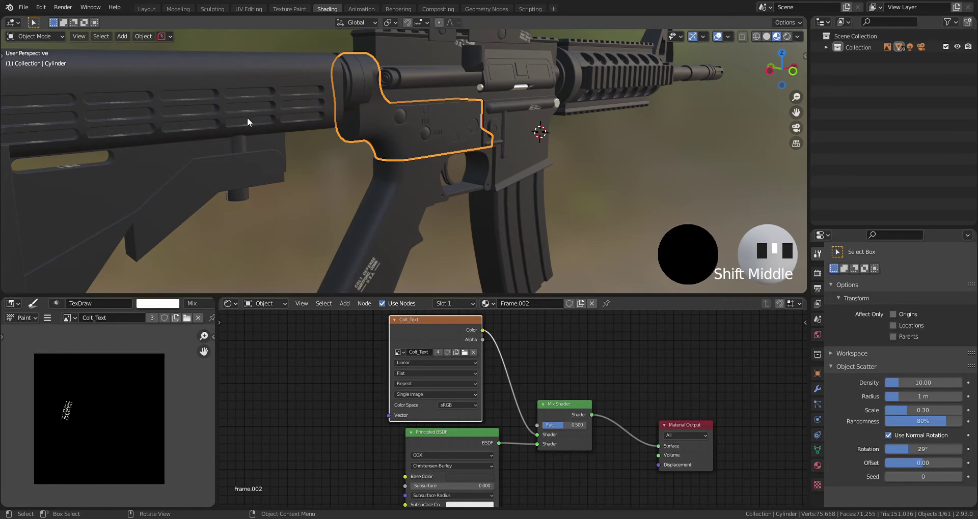
pyautogui.click(237, 78)
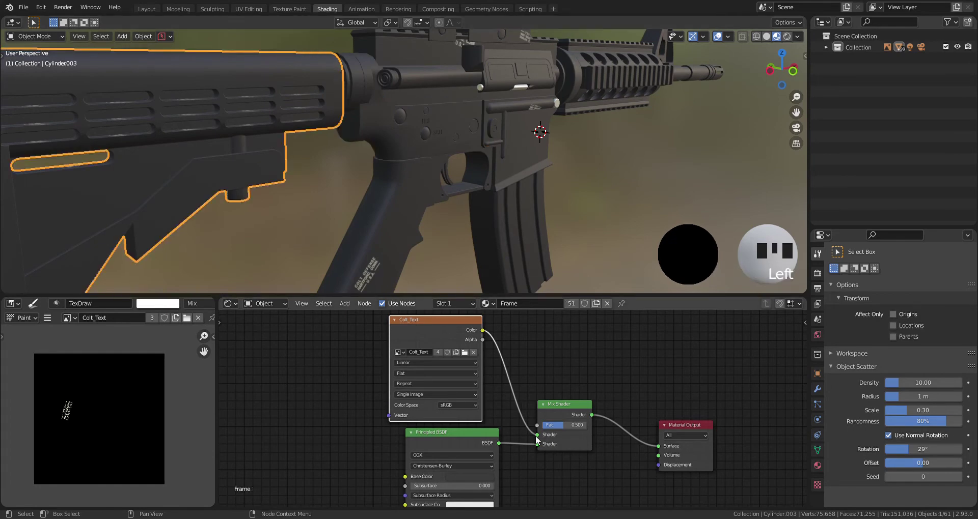
pyautogui.moveTo(536, 436); pyautogui.dragTo(525, 429)
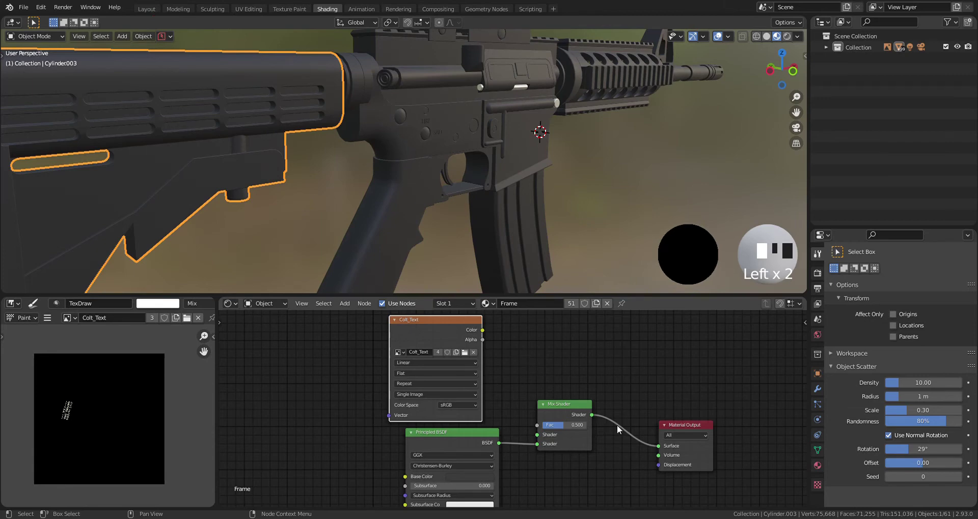
pyautogui.moveTo(500, 443)
pyautogui.mouseDown()
pyautogui.moveTo(589, 432)
pyautogui.moveTo(657, 446)
pyautogui.mouseUp()
pyautogui.click(568, 413)
pyautogui.press('Delete')
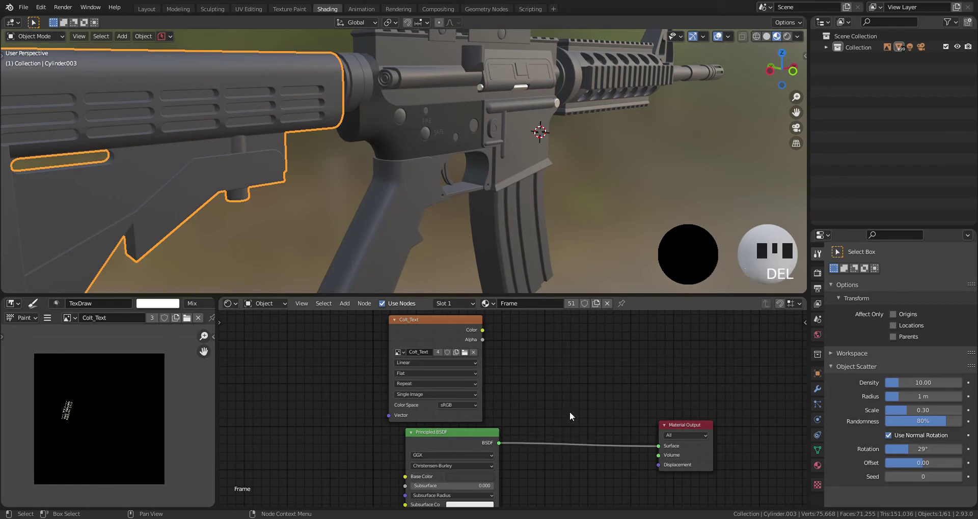
pyautogui.scroll(-2, 441, 175)
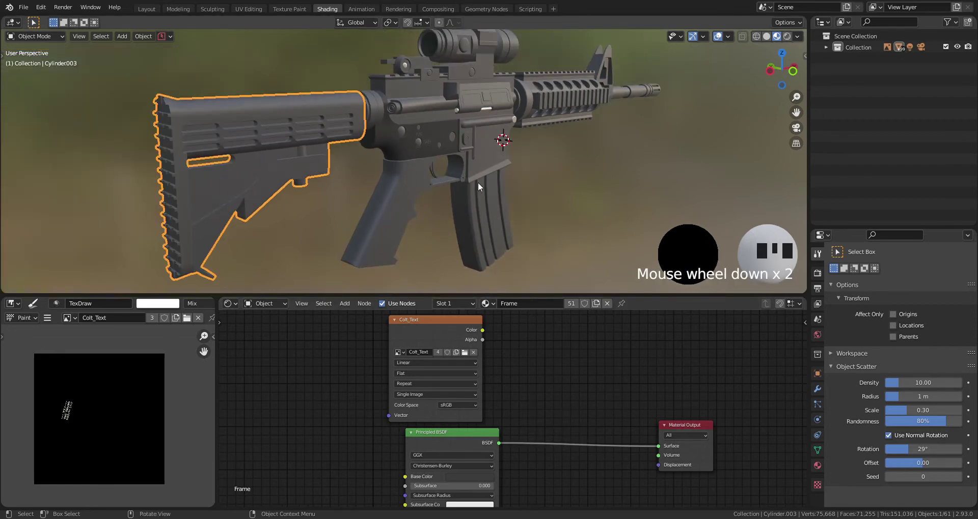
pyautogui.moveTo(478, 183); pyautogui.dragTo(475, 138, button='middle')
pyautogui.scroll(3, 466, 157)
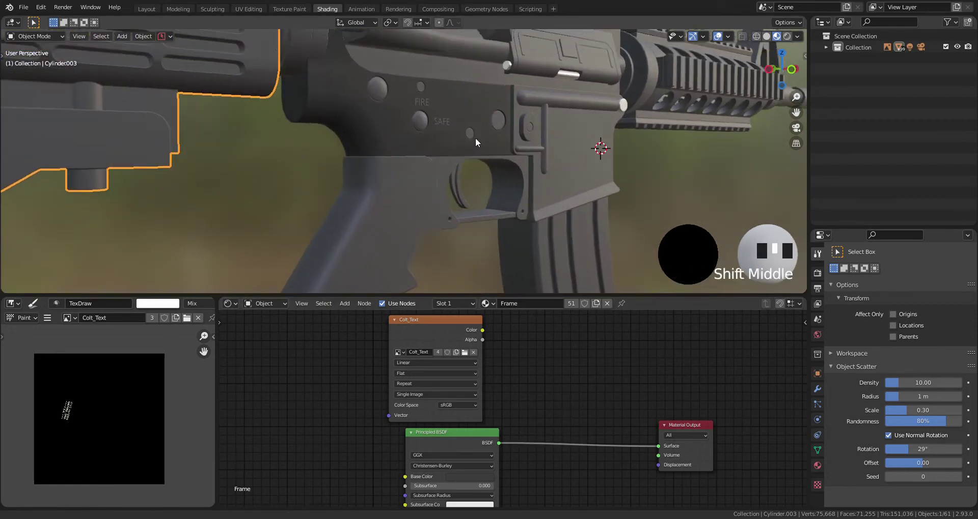
# Lighten the lower receiver's Frame.002 base colour to a grey of about 0.12 value.
pyautogui.click(476, 143)
pyautogui.click(472, 430)
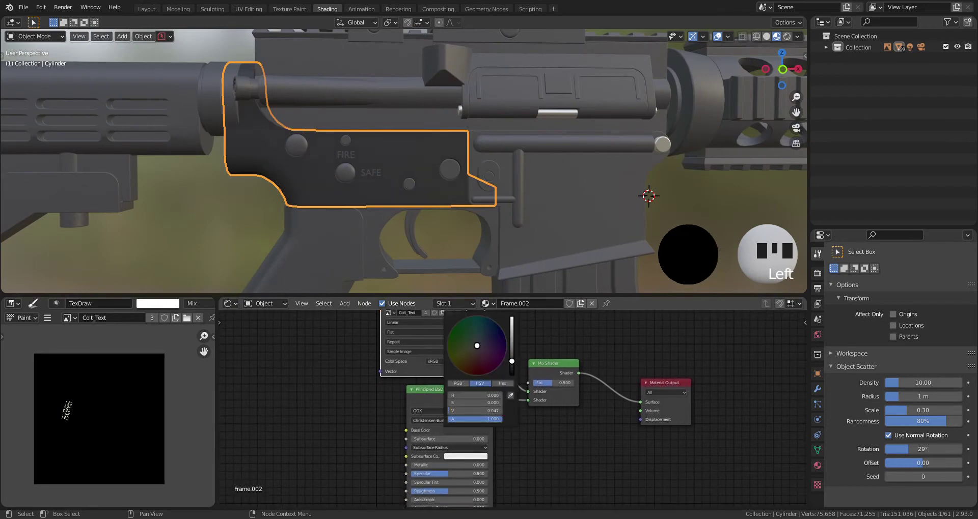
pyautogui.moveTo(513, 361); pyautogui.dragTo(512, 354)
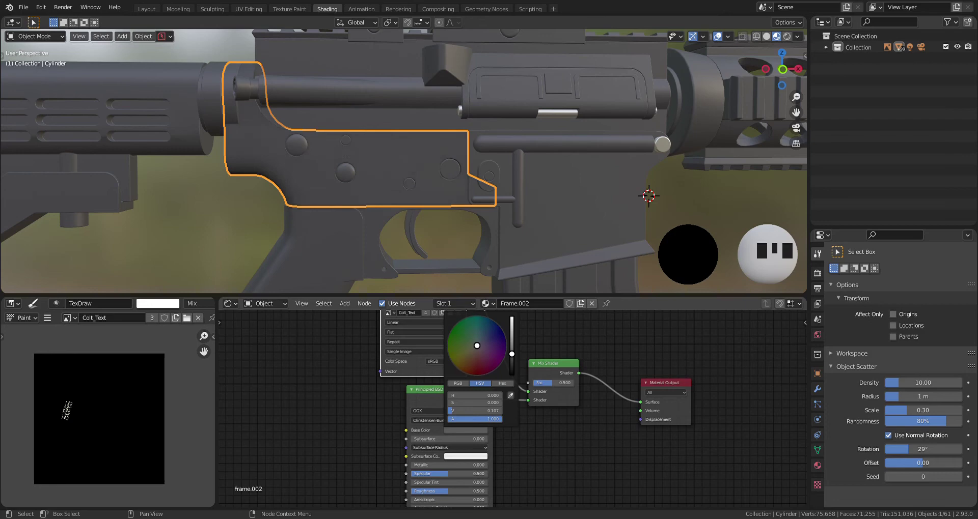
pyautogui.moveTo(361, 231); pyautogui.dragTo(397, 185, button='middle')
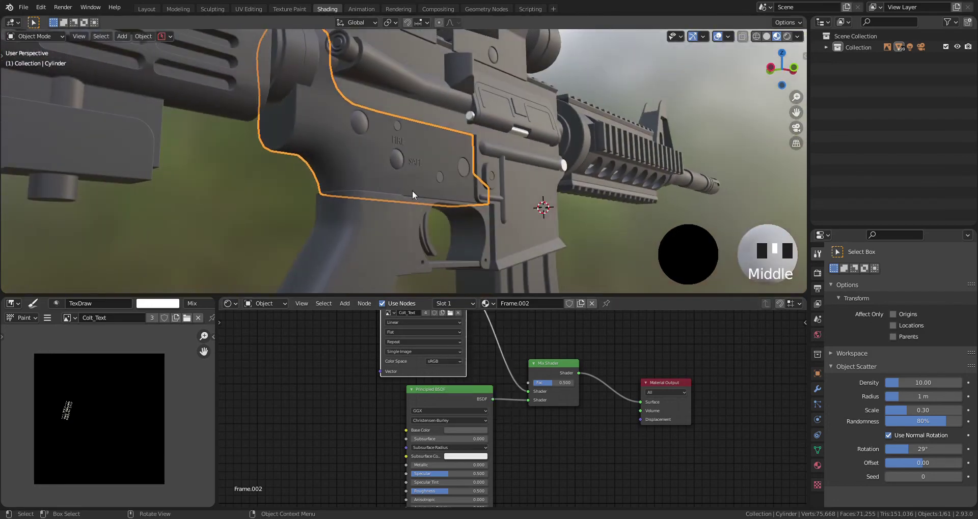
pyautogui.click(470, 430)
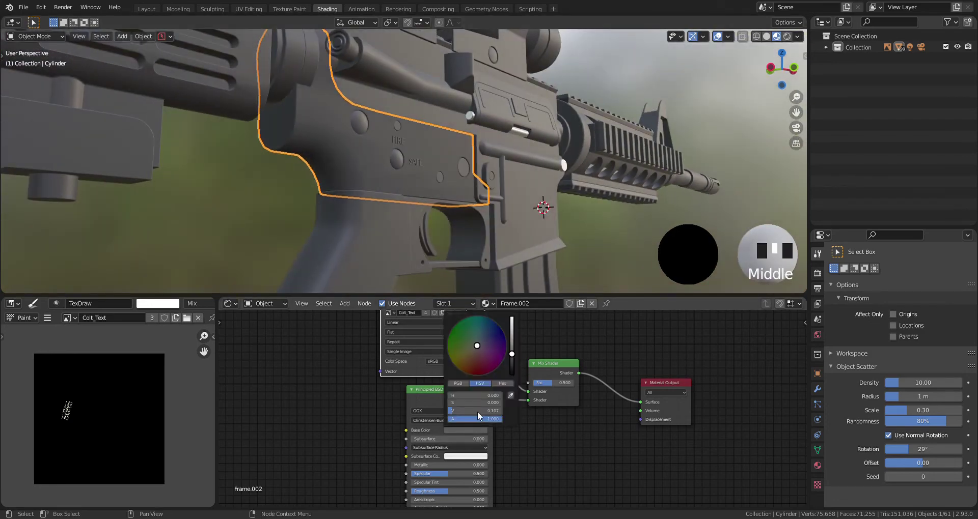
pyautogui.click(512, 354)
# Raise the base colour value a bit more, then erase stencil paint over the stamped text.
pyautogui.moveTo(512, 352); pyautogui.dragTo(512, 349)
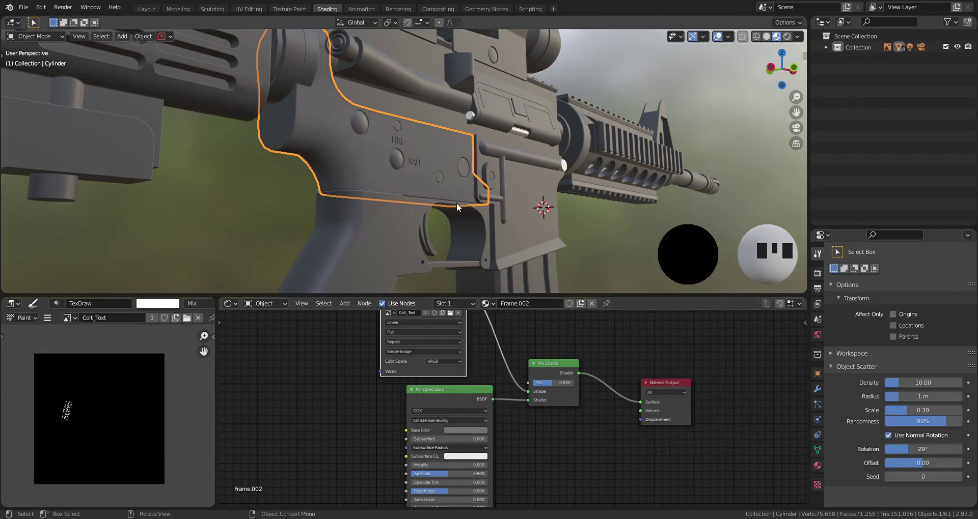
pyautogui.scroll(-6, 418, 208)
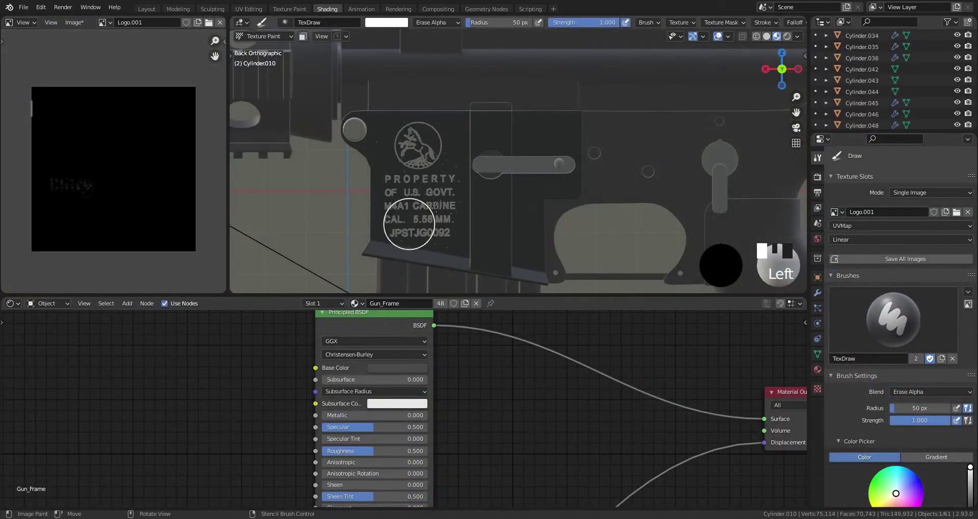
pyautogui.moveTo(462, 251)
pyautogui.mouseDown()
pyautogui.moveTo(436, 172)
pyautogui.moveTo(428, 190)
pyautogui.moveTo(419, 130)
pyautogui.moveTo(404, 230)
pyautogui.moveTo(398, 144)
pyautogui.moveTo(397, 253)
pyautogui.mouseUp()
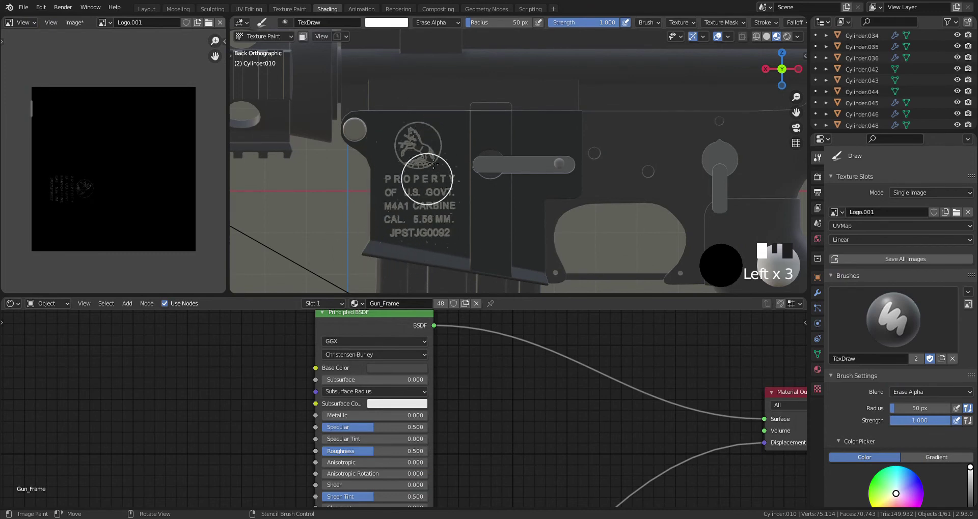
pyautogui.moveTo(427, 179); pyautogui.dragTo(428, 227)
pyautogui.moveTo(429, 227)
pyautogui.mouseDown()
pyautogui.moveTo(425, 188)
pyautogui.moveTo(415, 199)
pyautogui.moveTo(418, 251)
pyautogui.moveTo(443, 249)
pyautogui.moveTo(463, 206)
pyautogui.moveTo(465, 175)
pyautogui.mouseUp()
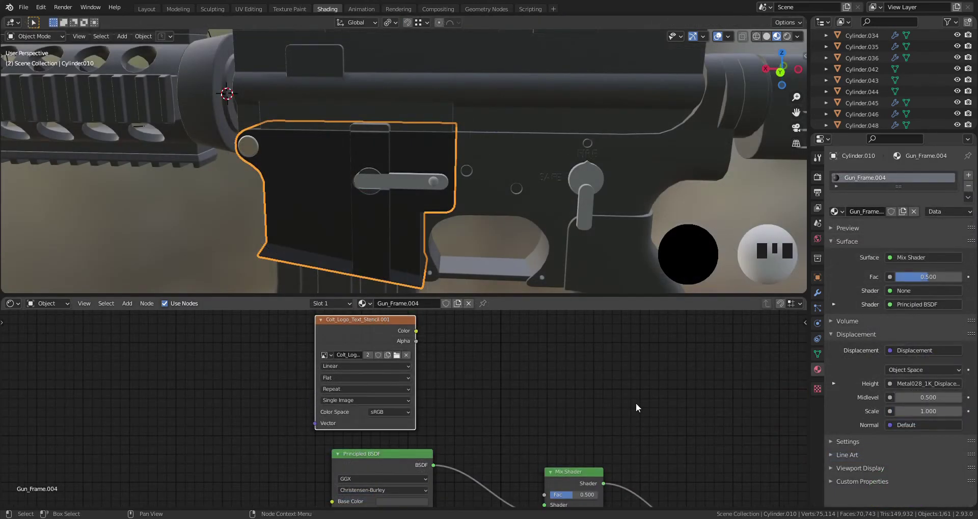
# Feed the Colt_Logo_Text_Stencil.001 colour into Gun_Frame.004's Mix Shader and lighten its base colour to value 0.195.
pyautogui.moveTo(416, 331); pyautogui.dragTo(546, 506)
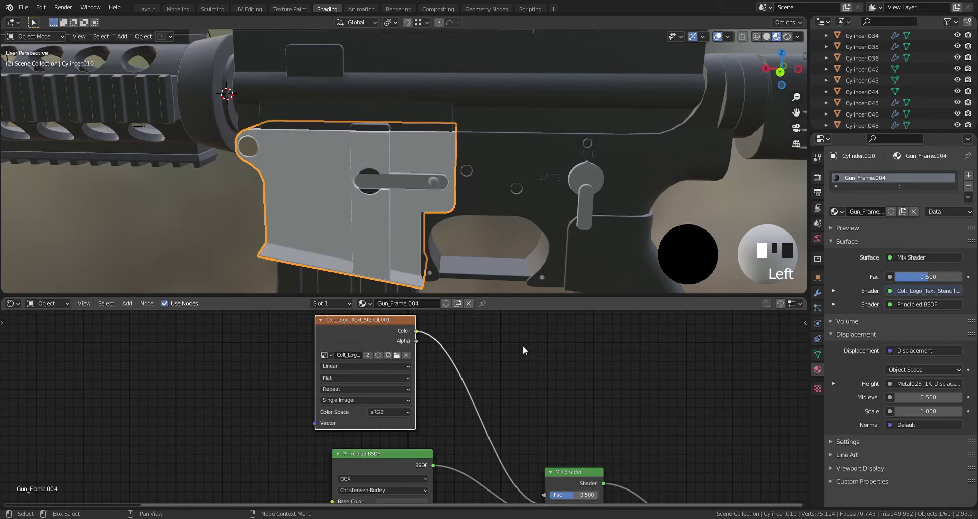
pyautogui.moveTo(226, 213); pyautogui.dragTo(457, 174, button='middle')
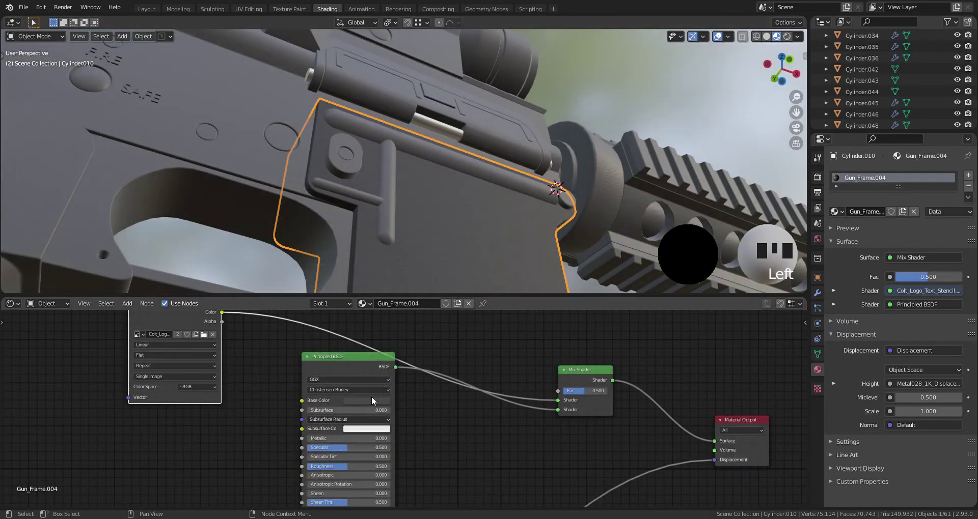
pyautogui.click(374, 400)
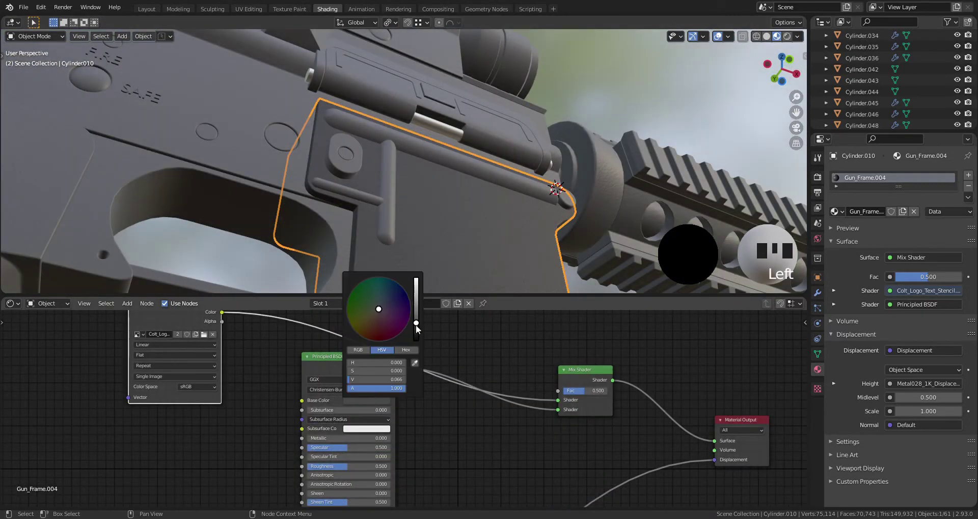
pyautogui.moveTo(416, 323); pyautogui.dragTo(416, 314)
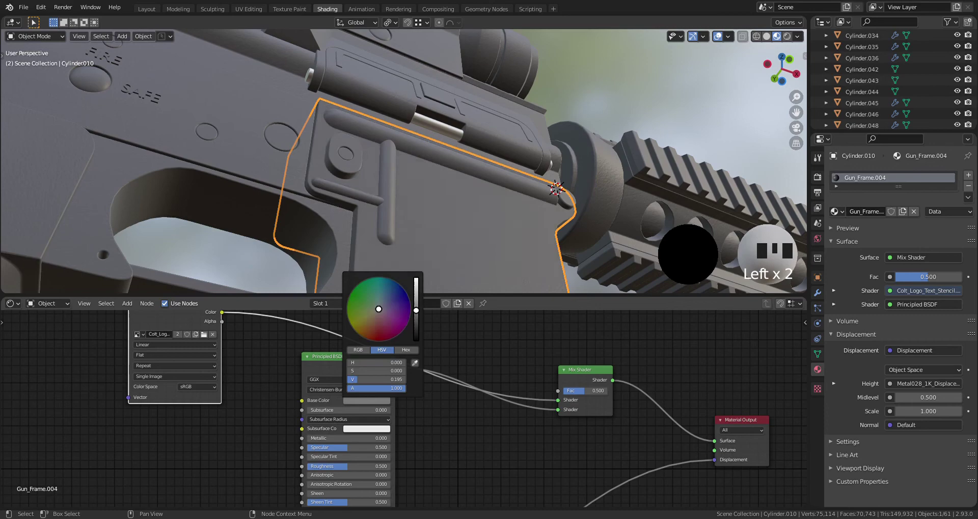
pyautogui.moveTo(449, 190); pyautogui.dragTo(445, 225, button='middle')
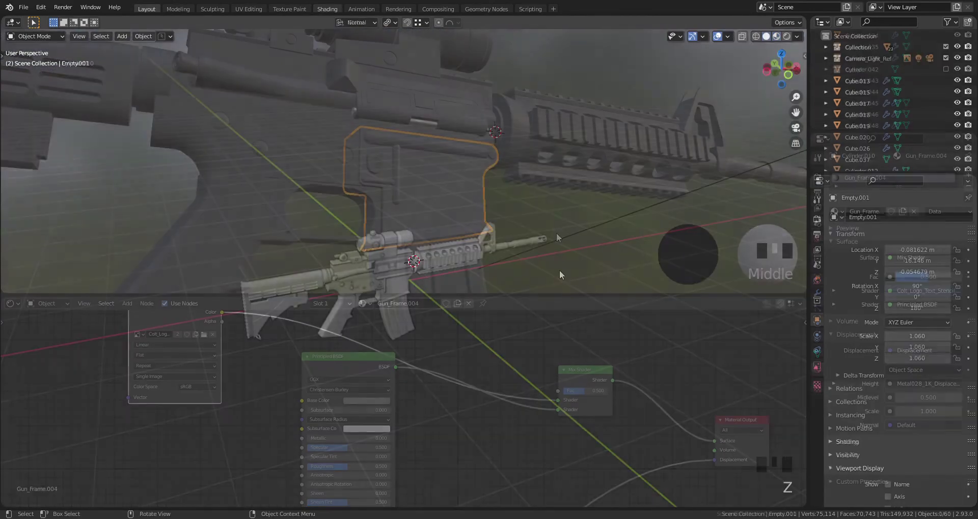
pyautogui.hotkey('shift', 'a')
# Add a plane, lower it beneath the rifle and scale it up into a large floor.
pyautogui.moveTo(559, 270)
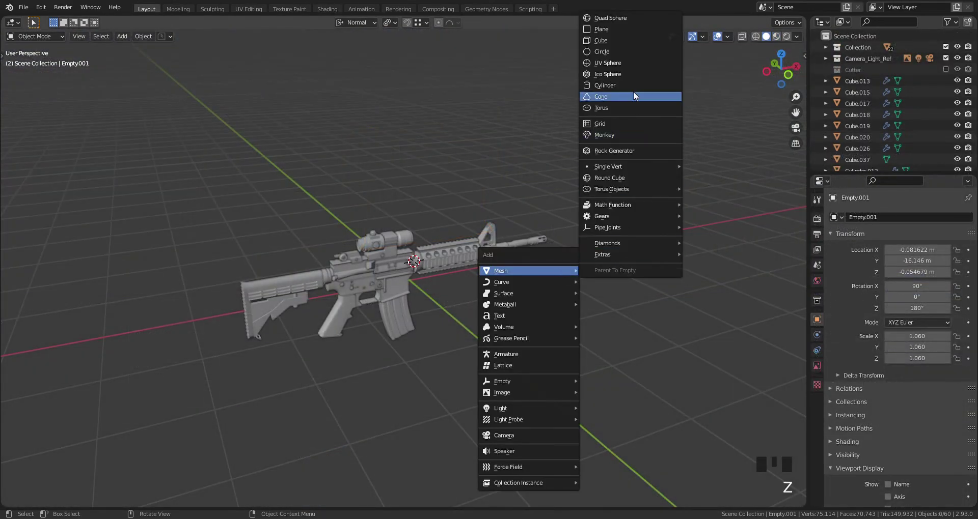
pyautogui.click(619, 29)
pyautogui.press('g')
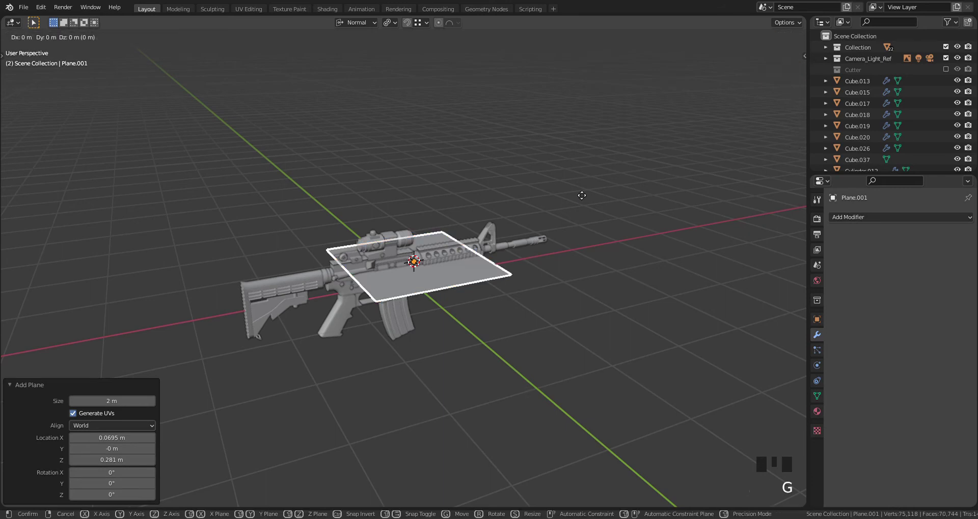
pyautogui.press('z')
pyautogui.click(569, 277)
pyautogui.press('s')
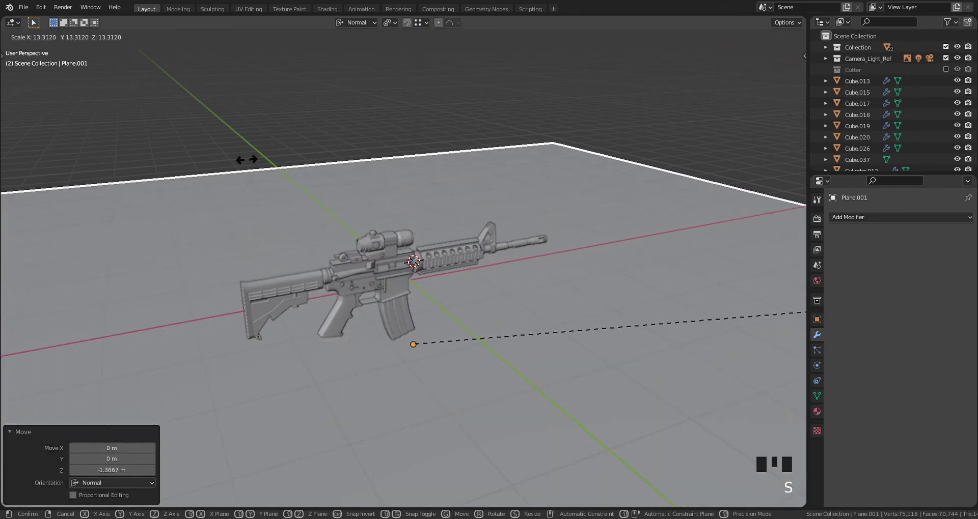
pyautogui.click(247, 161)
# Extrude the floor's back edge straight up about 6.9 m into a wall.
pyautogui.hotkey('ctrl', 'Tab')
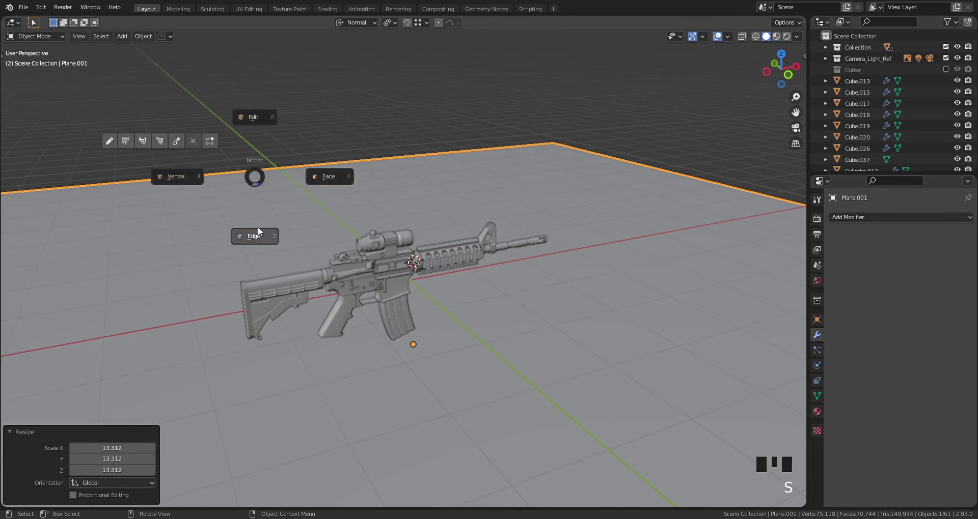
pyautogui.press('Tab')
pyautogui.click(262, 183)
pyautogui.press('g')
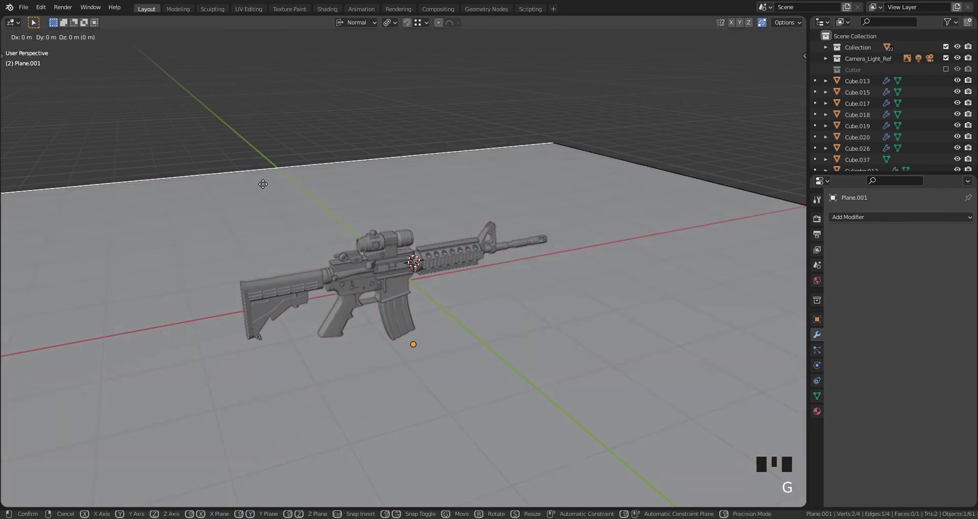
pyautogui.press('z')
pyautogui.rightClick(263, 117)
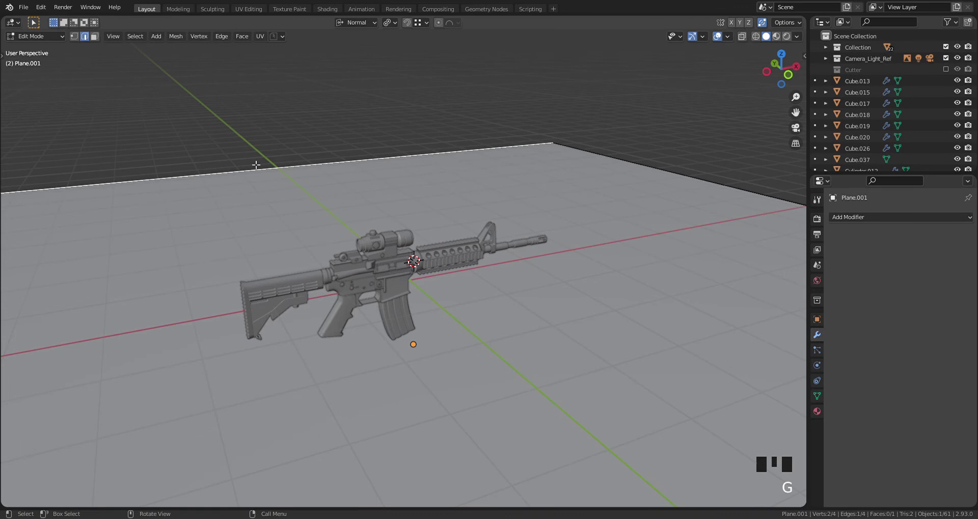
pyautogui.press('e')
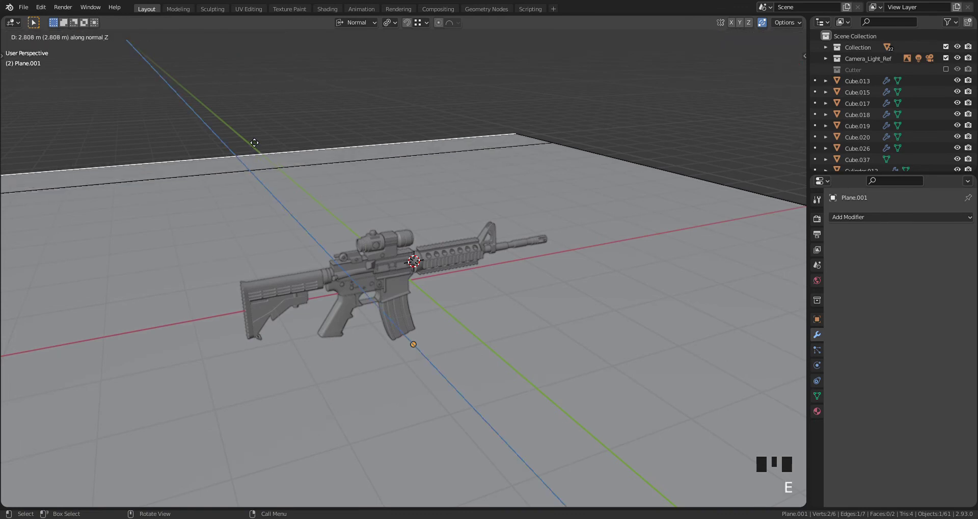
pyautogui.press('z')
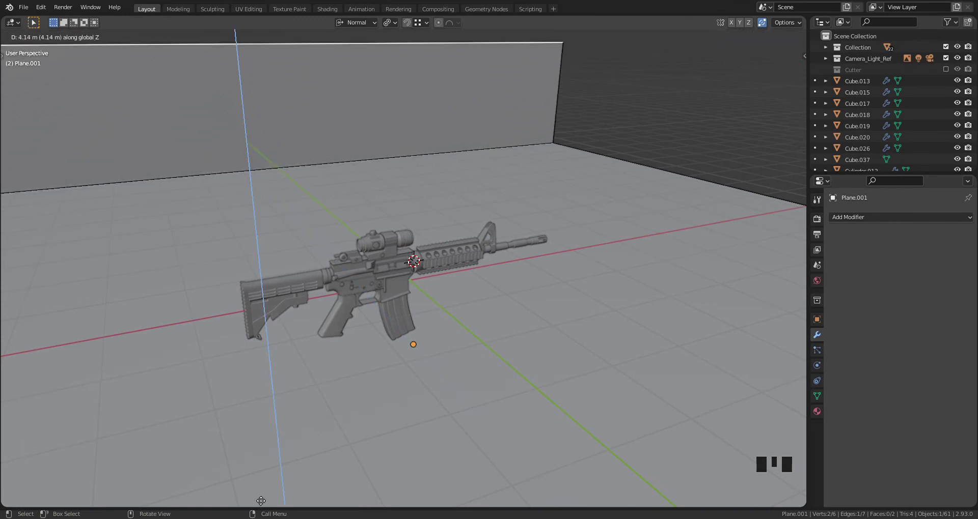
pyautogui.click(280, 420)
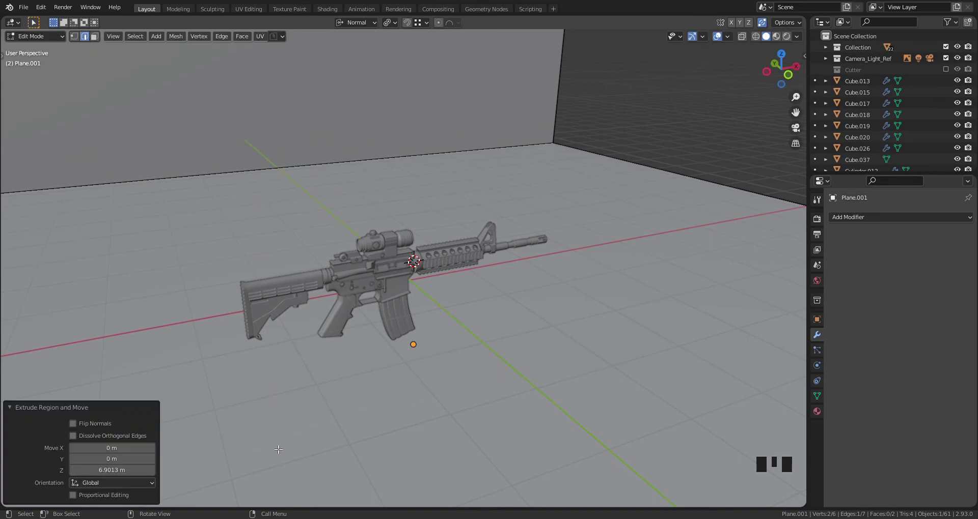
# Bevel the floor-to-wall corner edge 0.102 m in 5 segments, then return to Object Mode.
pyautogui.click(302, 161)
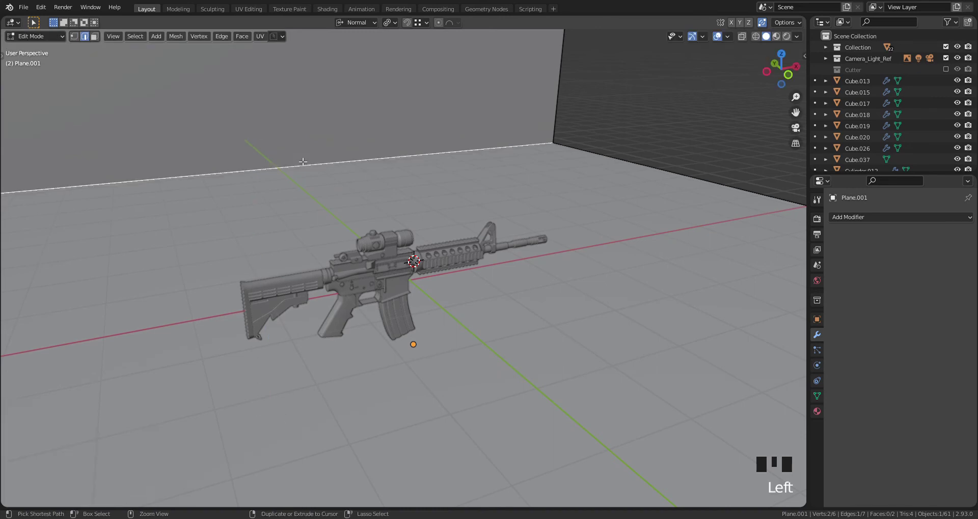
pyautogui.hotkey('ctrl', 'b')
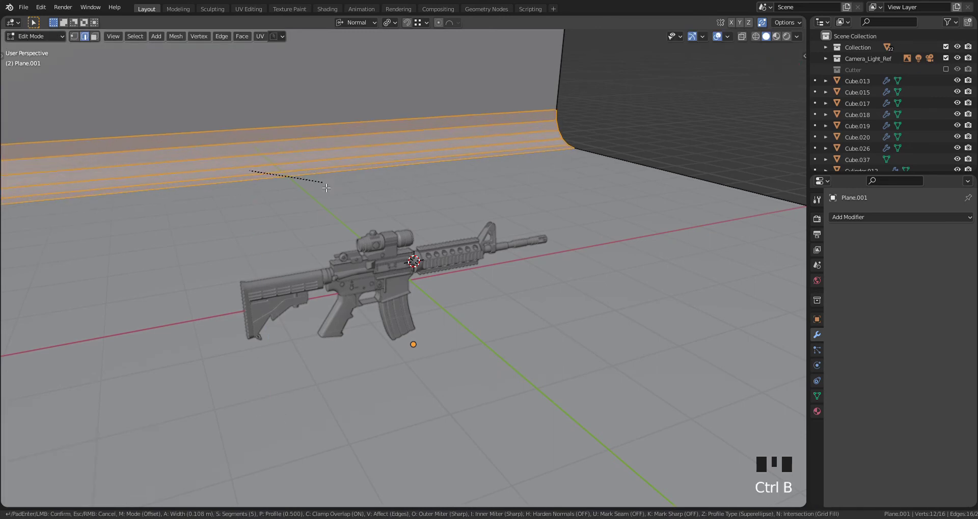
pyautogui.click(325, 188)
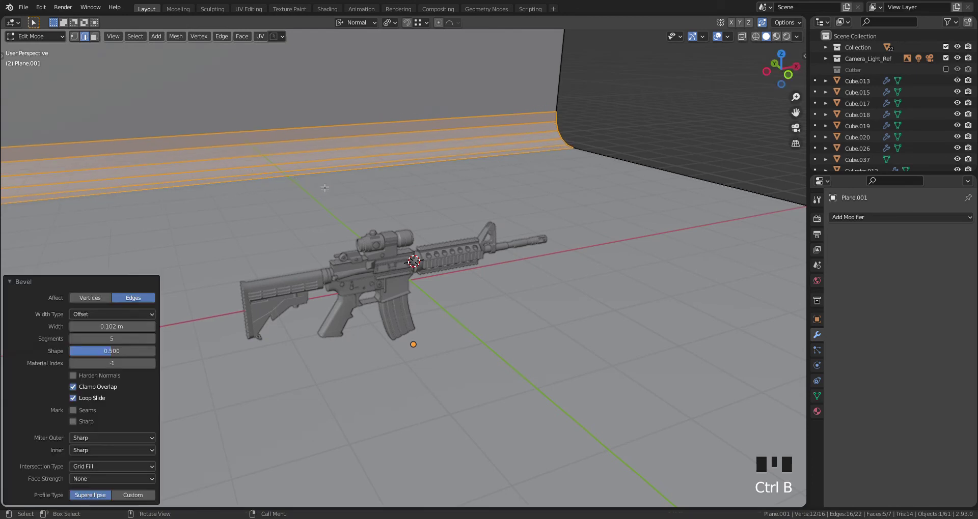
pyautogui.press('Tab')
# Shade the backdrop smooth and enable 30° Auto Smooth in its mesh data.
pyautogui.rightClick(326, 182)
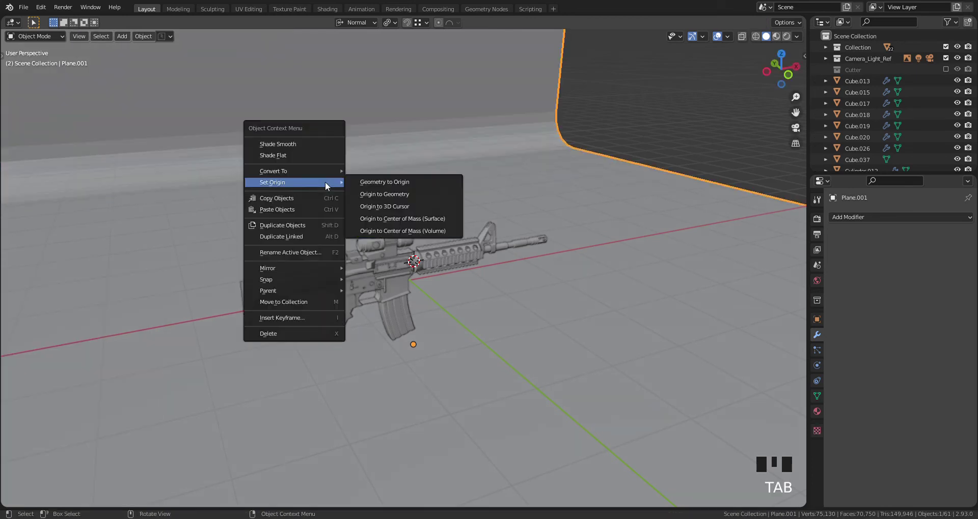
pyautogui.rightClick(303, 147)
pyautogui.click(816, 396)
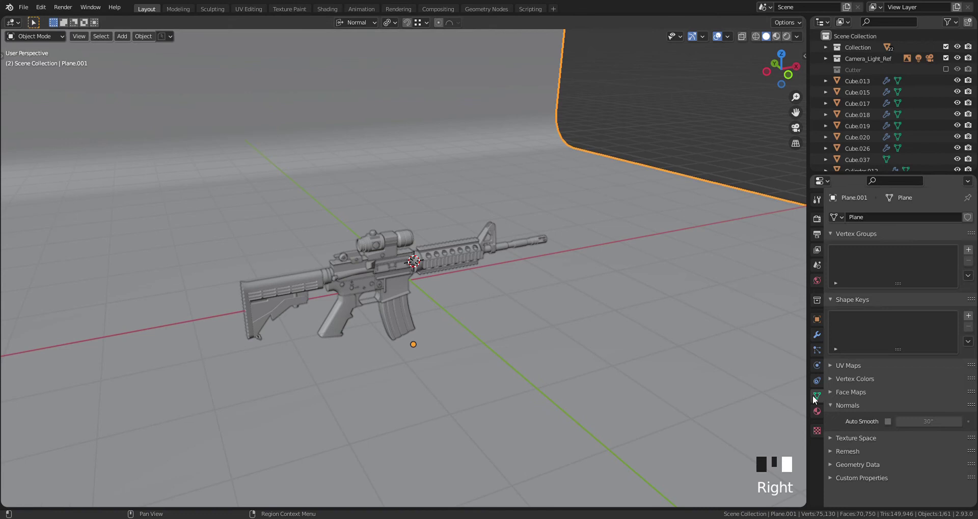
pyautogui.click(888, 422)
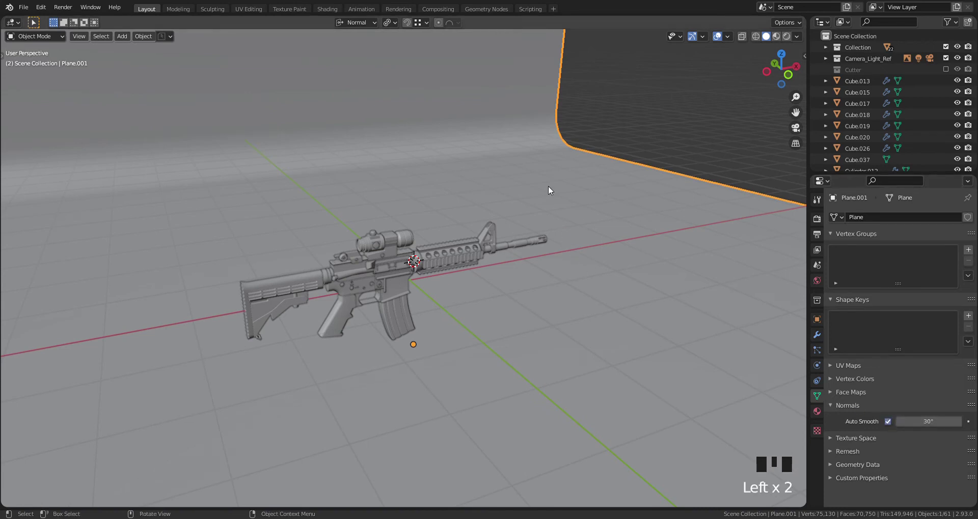
# Rotate the backdrop about 26° around Z and stretch it to 2.718 along X.
pyautogui.press('r')
pyautogui.press('z')
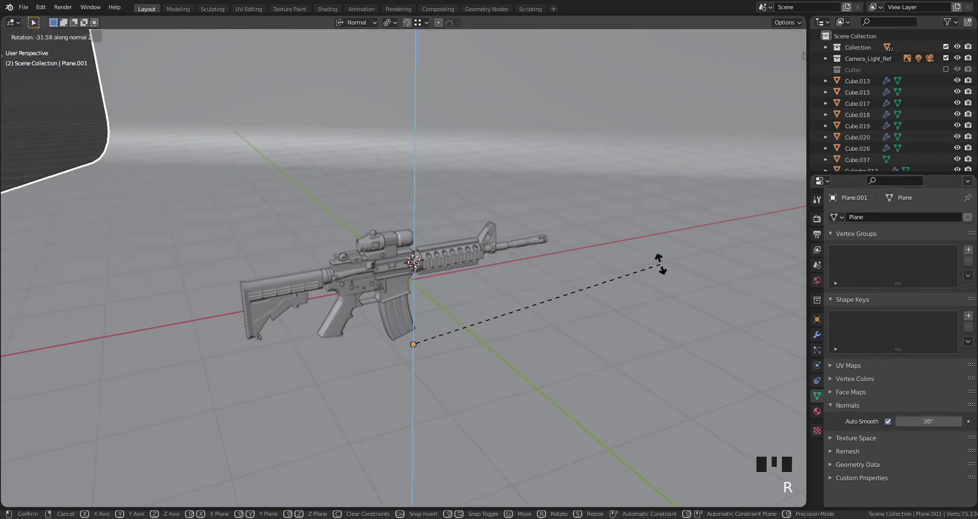
pyautogui.click(641, 245)
pyautogui.moveTo(639, 246)
pyautogui.mouseDown(button='middle')
pyautogui.moveTo(652, 295)
pyautogui.moveTo(597, 311)
pyautogui.moveTo(176, 316)
pyautogui.mouseUp(button='middle')
pyautogui.press('s')
pyautogui.press('x')
pyautogui.click(616, 305)
# Switch to Material Preview and give the backdrop a new Principled BSDF material.
pyautogui.press('z')
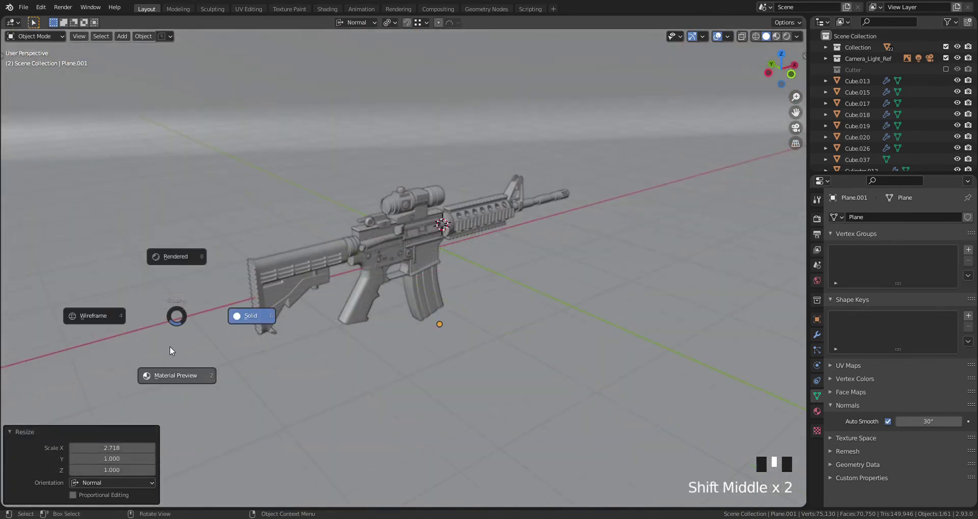
pyautogui.click(240, 365)
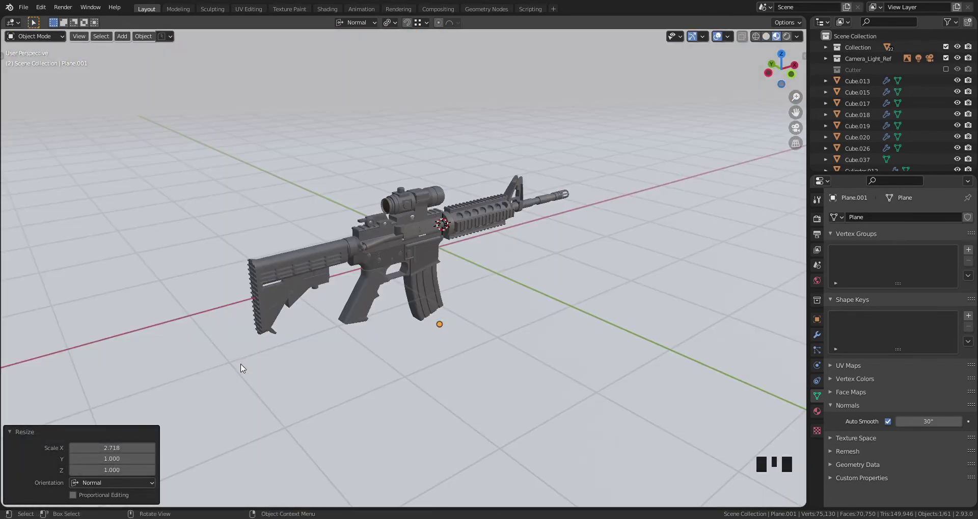
pyautogui.click(817, 411)
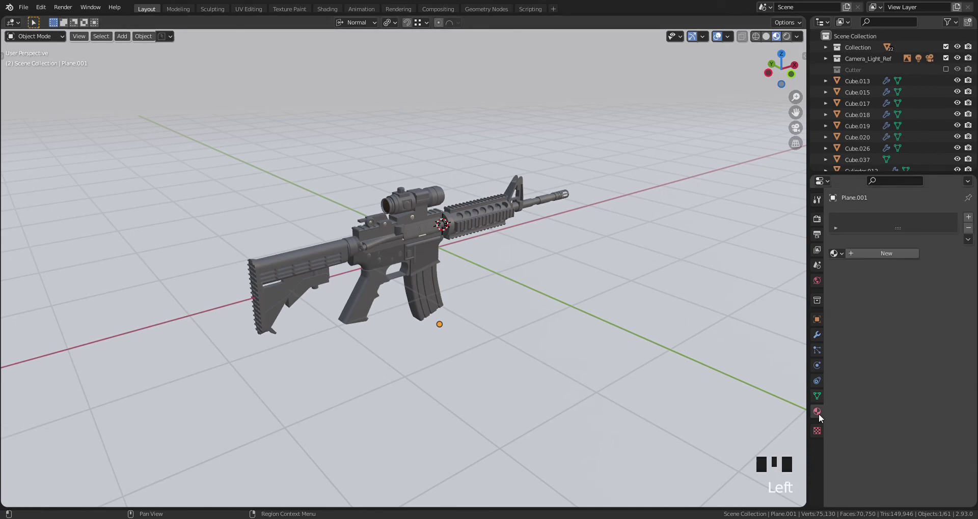
pyautogui.click(877, 255)
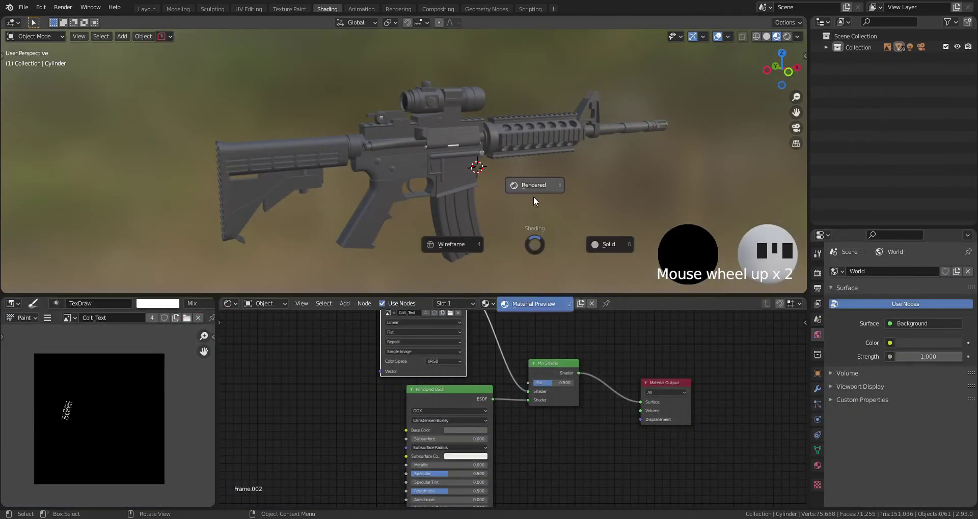
# Plug an Environment Texture into the World Color using abandoned_slipway_8k.hdr.
pyautogui.press('z')
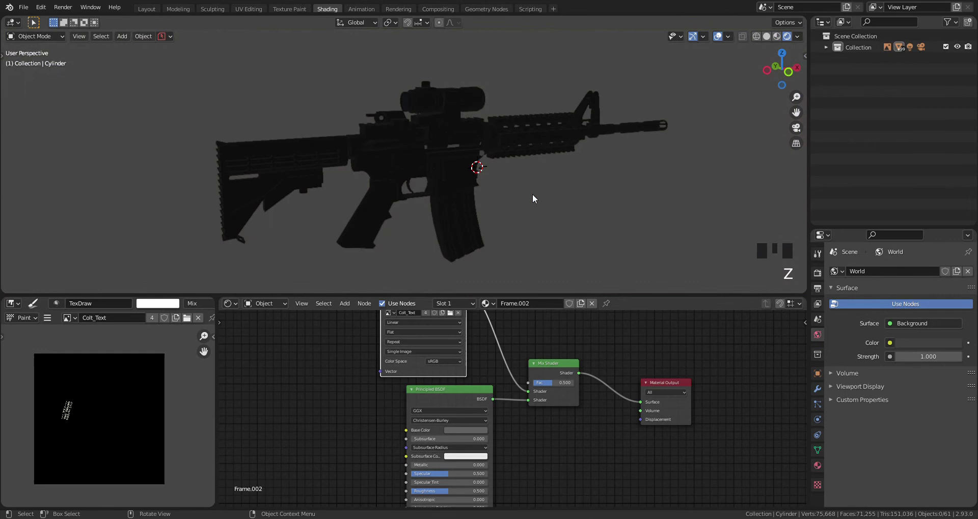
pyautogui.moveTo(542, 212); pyautogui.dragTo(586, 192, button='middle')
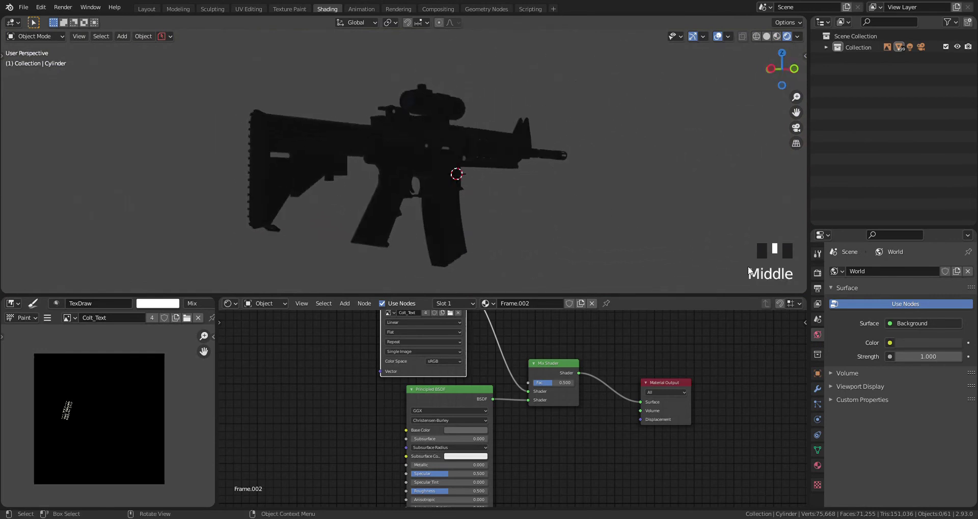
pyautogui.click(890, 343)
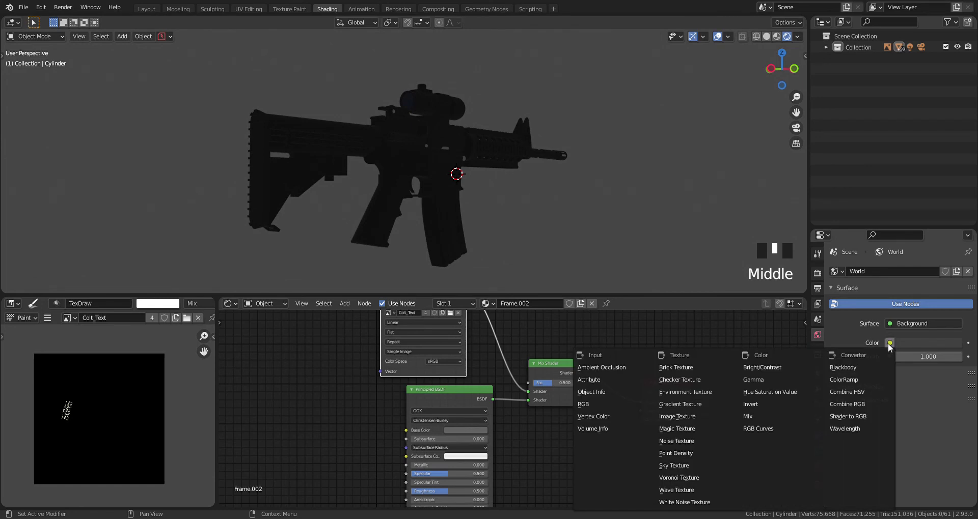
pyautogui.press('Escape')
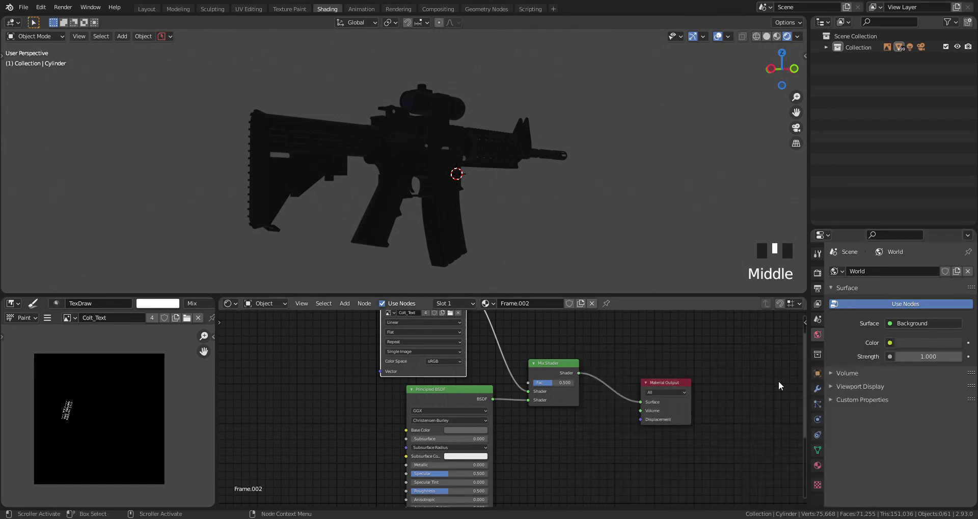
pyautogui.click(889, 344)
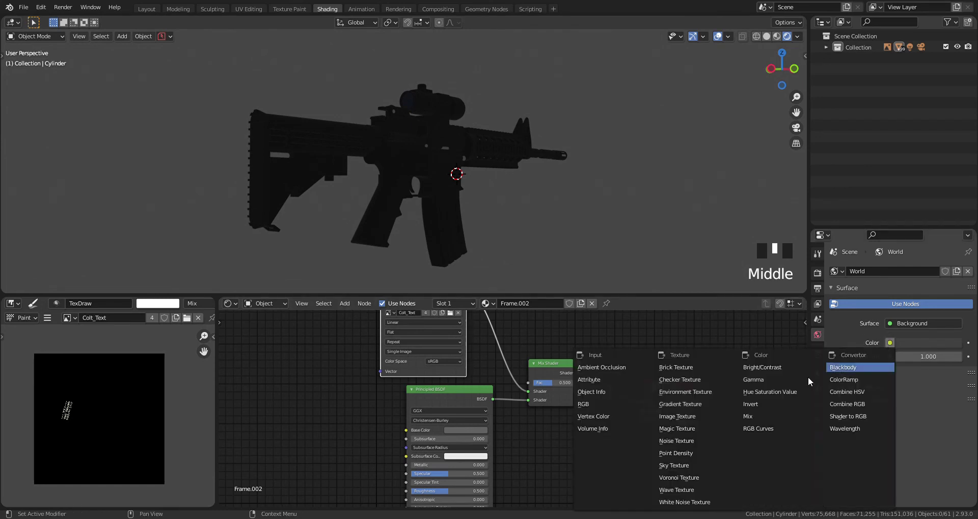
pyautogui.click(679, 392)
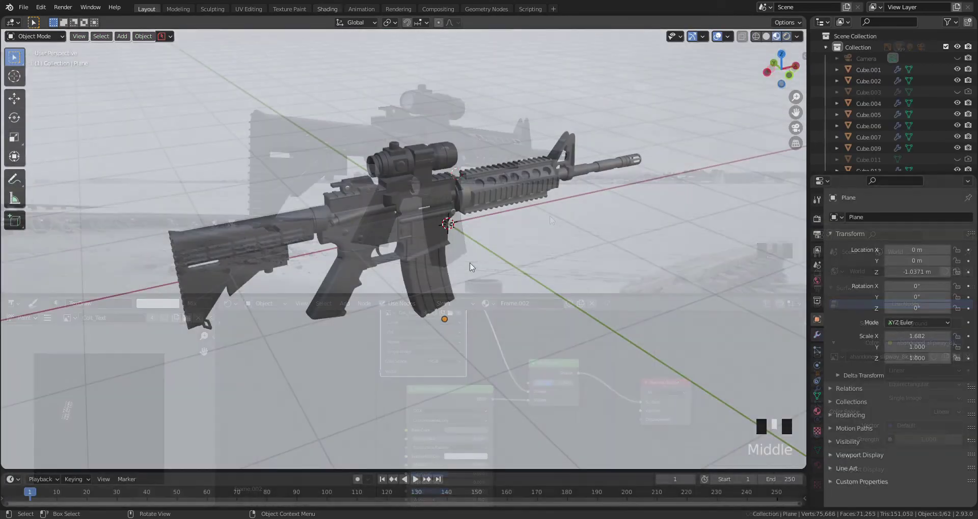
# Change the render engine from Eevee to Cycles and orbit to a low side view of the rifle.
pyautogui.press('z')
pyautogui.click(513, 284)
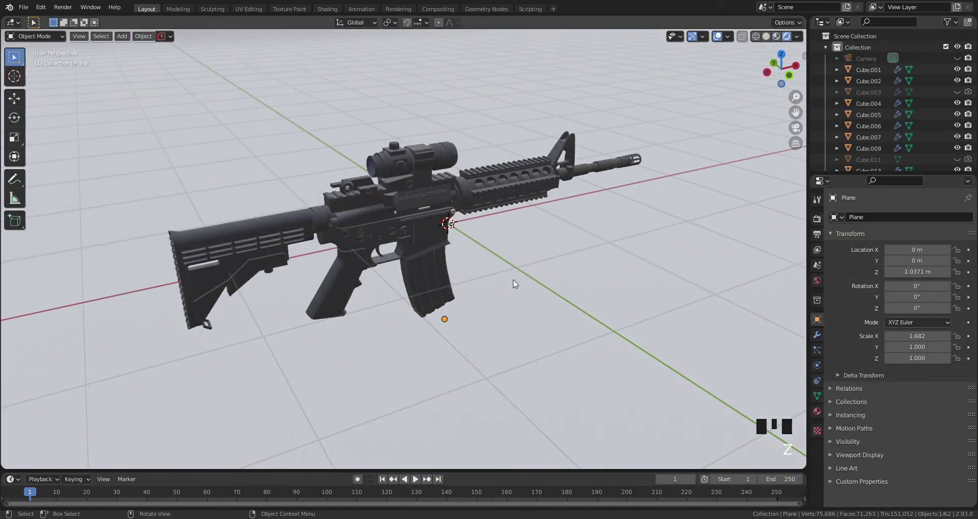
pyautogui.click(817, 220)
pyautogui.click(907, 216)
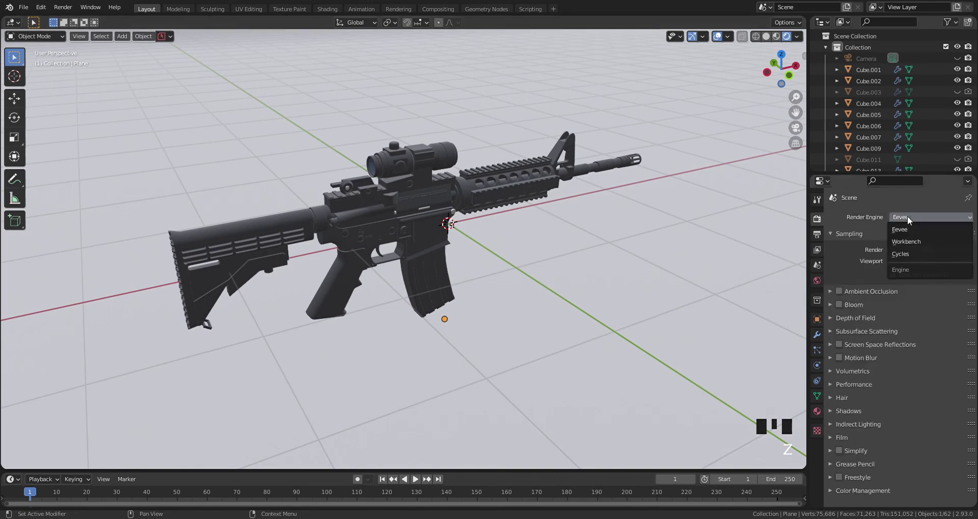
pyautogui.click(915, 252)
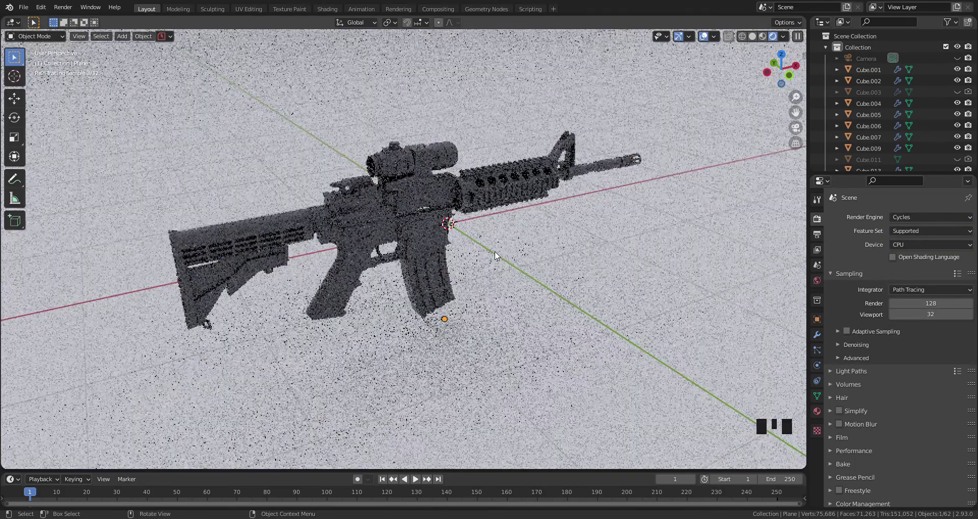
pyautogui.moveTo(382, 327); pyautogui.dragTo(520, 262, button='middle')
pyautogui.scroll(3, 515, 275)
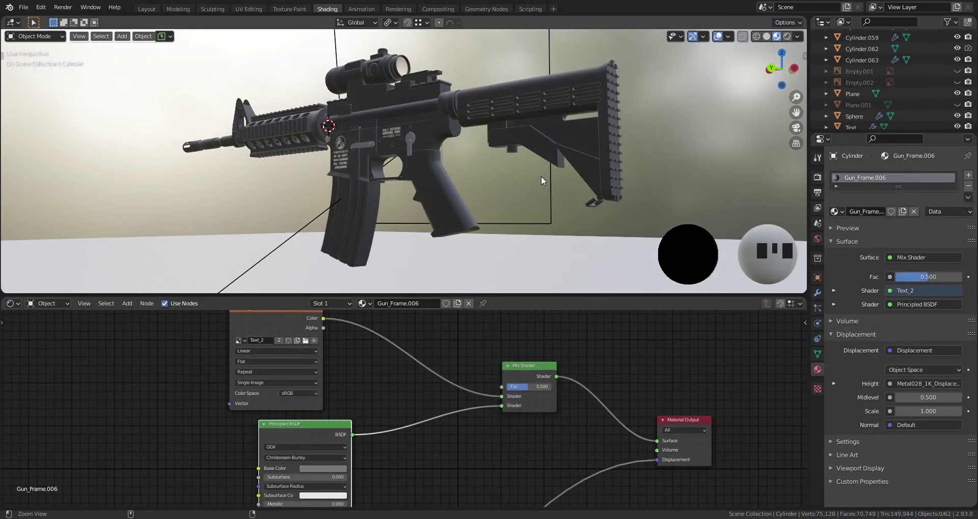
# Align the camera to the current view, fly it to frame the rifle, and turn the backdrop about 26°.
pyautogui.press('ctrl+alt+KP_0')
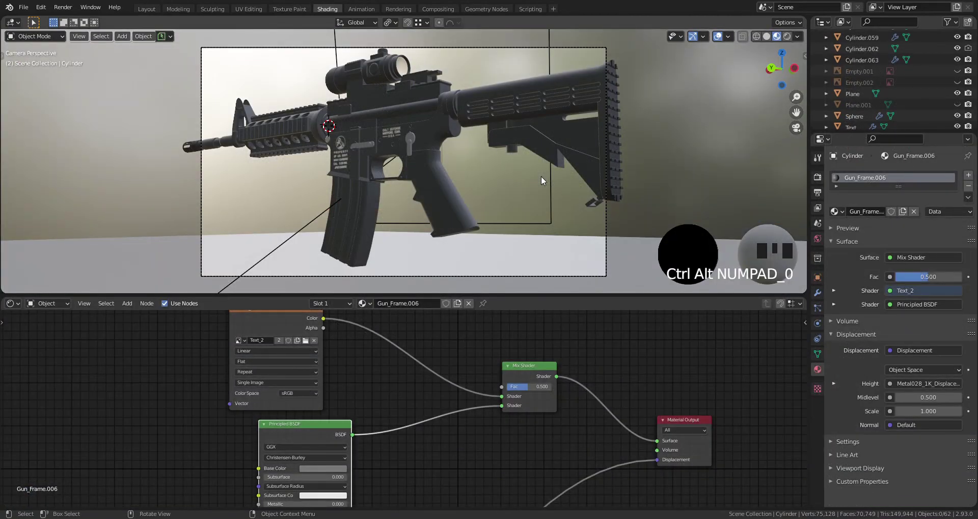
pyautogui.hotkey('shift', '`')
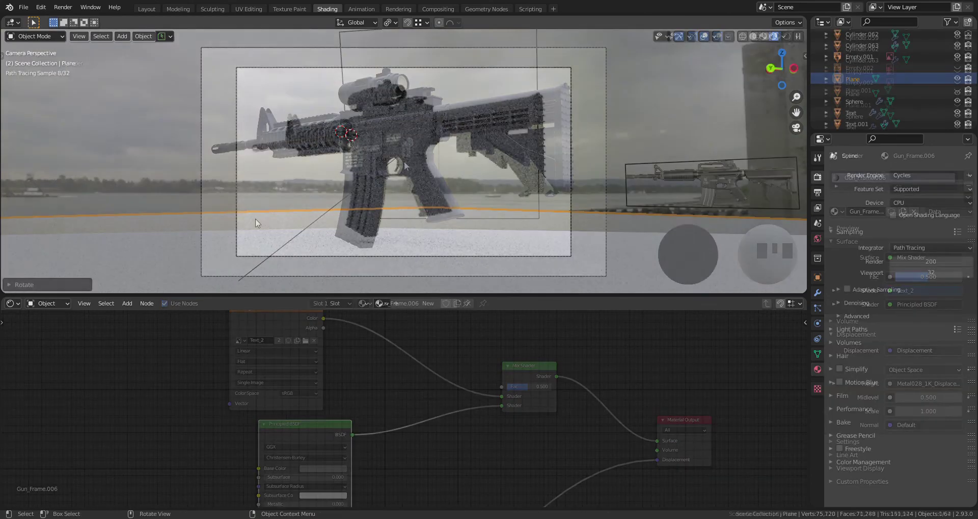
pyautogui.press('r')
pyautogui.press('z')
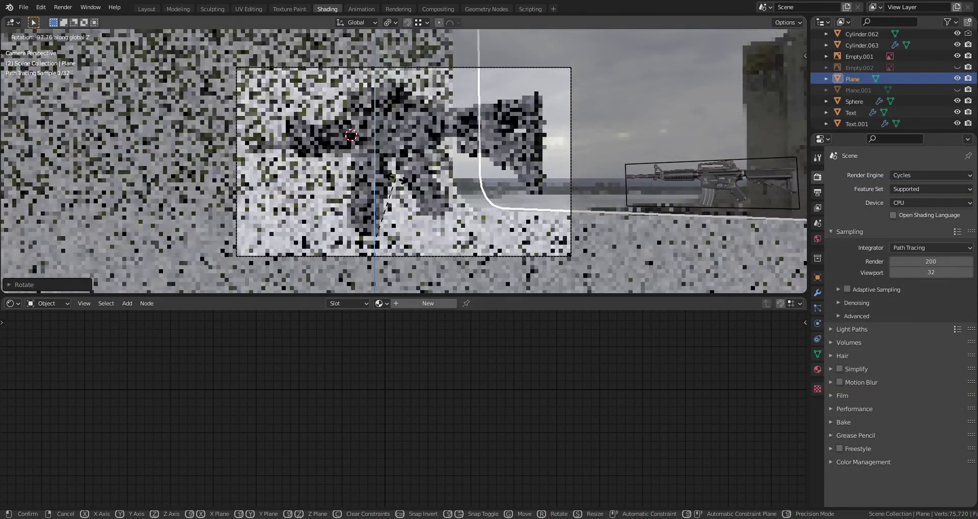
pyautogui.click(463, 193)
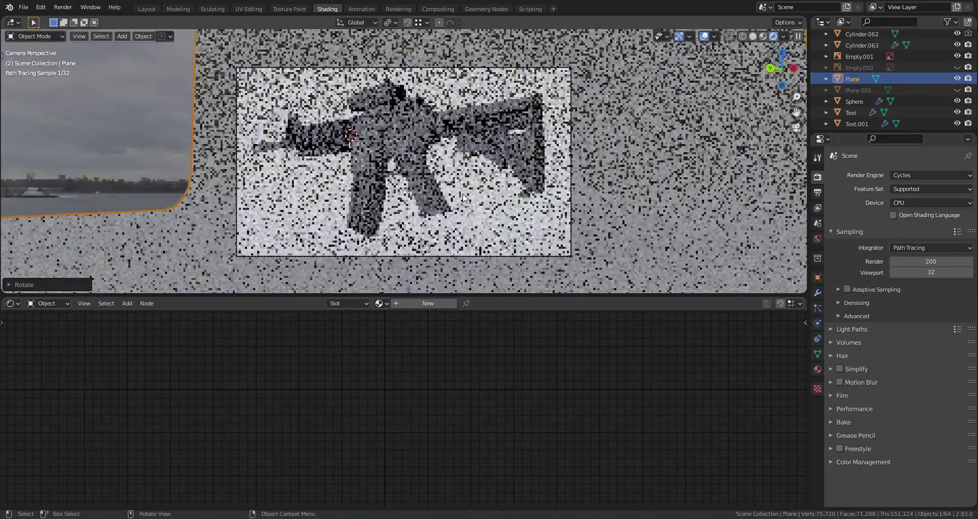
# Start the F12 Cycles render of the camera view and let its tiles render.
pyautogui.press('F12')
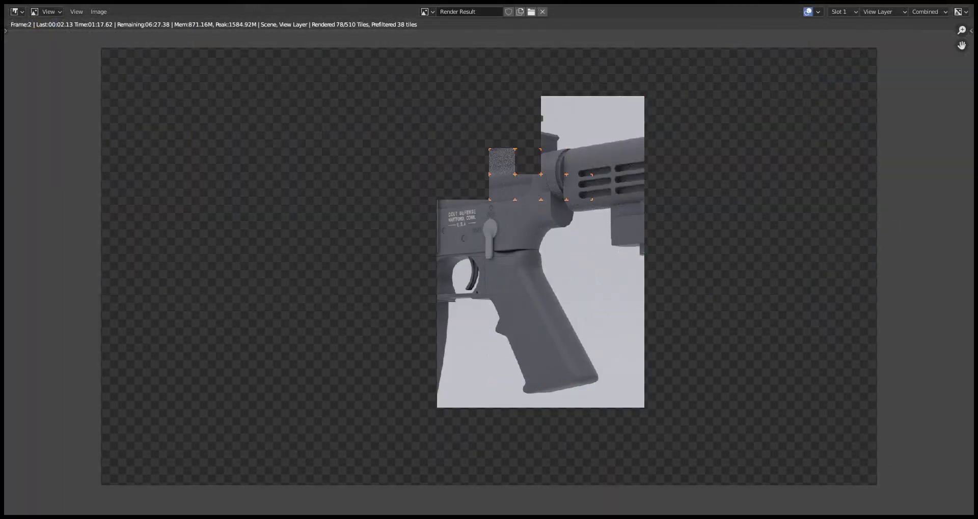